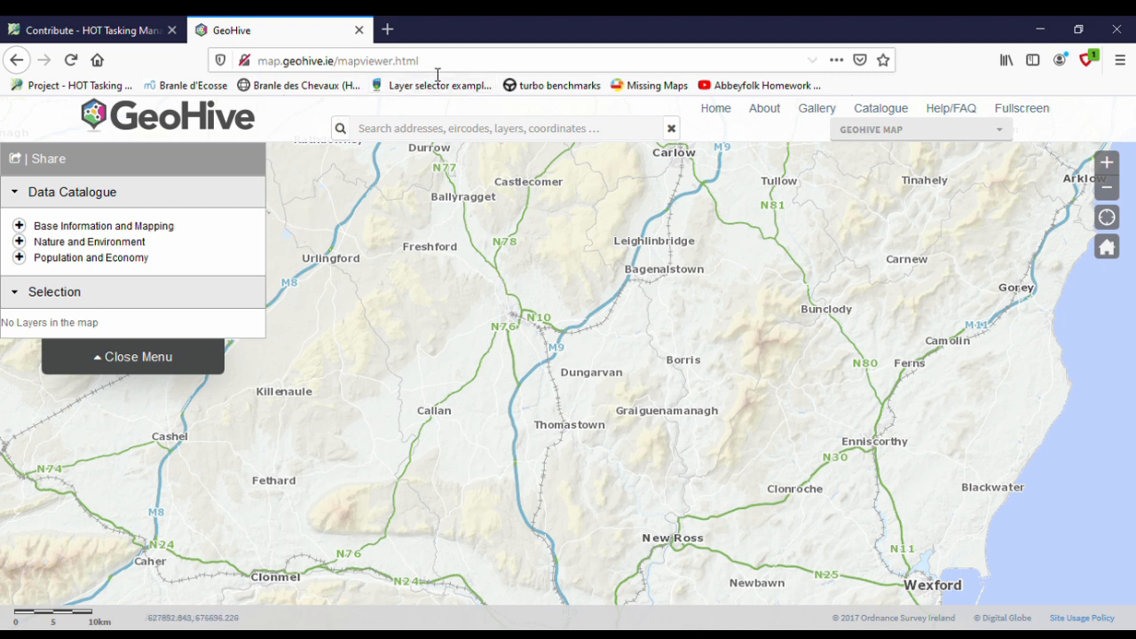
- Search the map for Castlewarren, go to the Castlewarren, Kilkenny location, and dismiss its address popup
left_click_drag(424, 61, 233, 67)
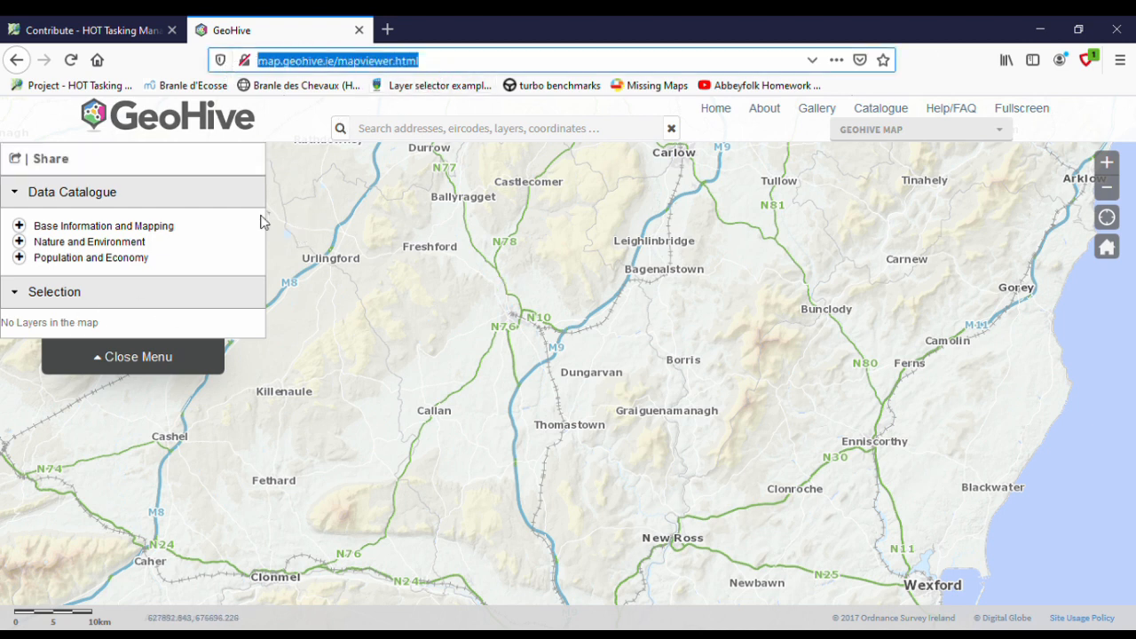
left_click(404, 129)
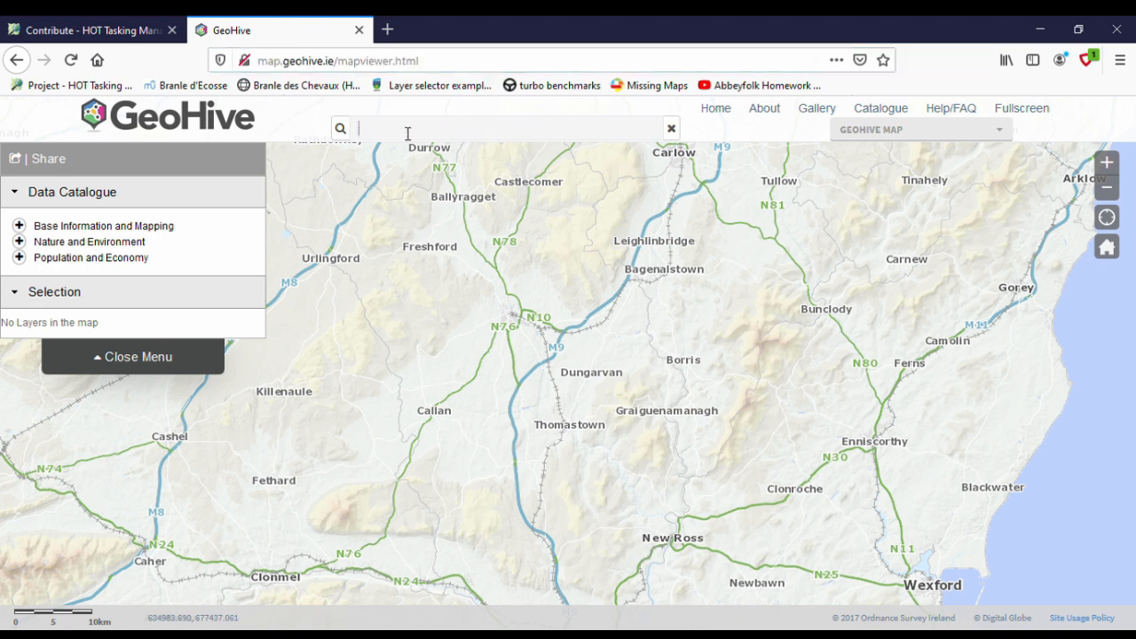
type("Cas")
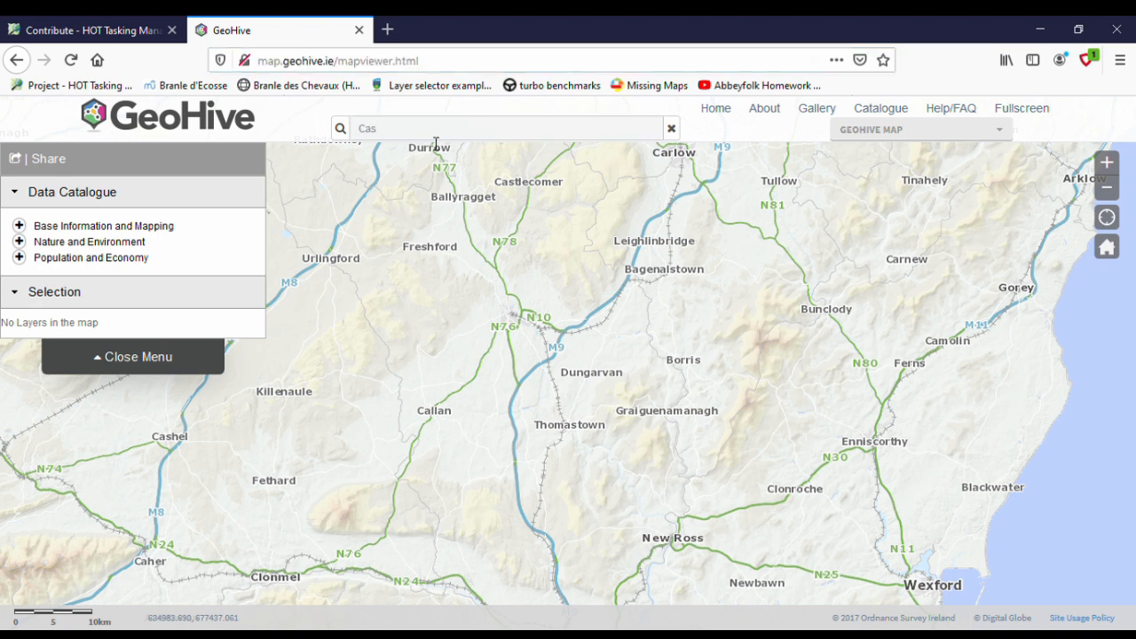
type("tlewarren")
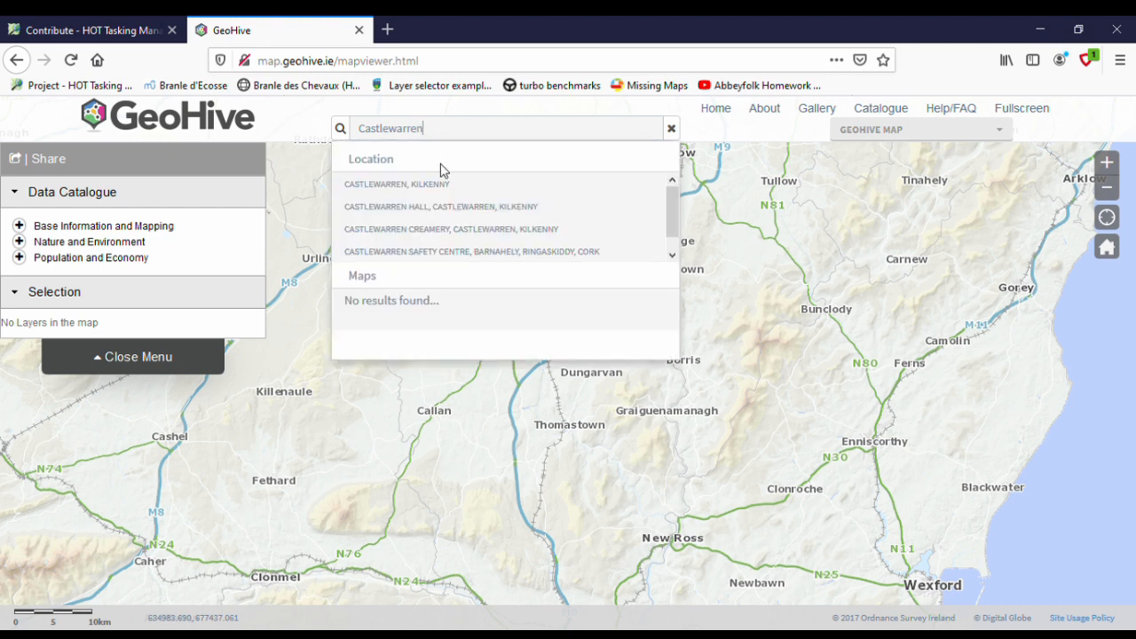
left_click(438, 185)
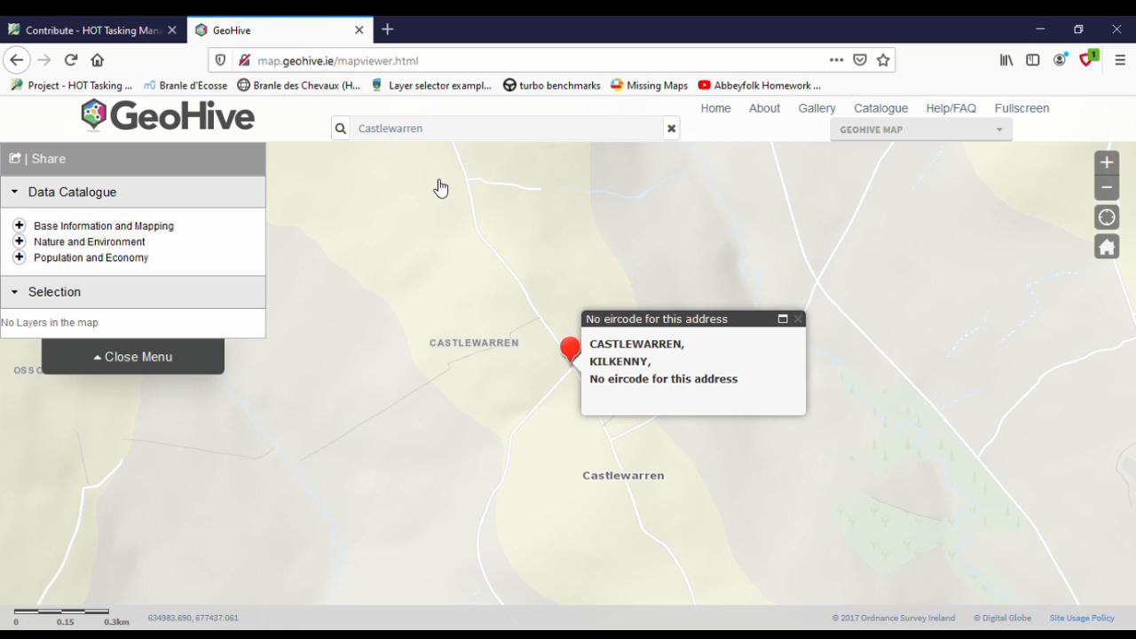
left_click(798, 320)
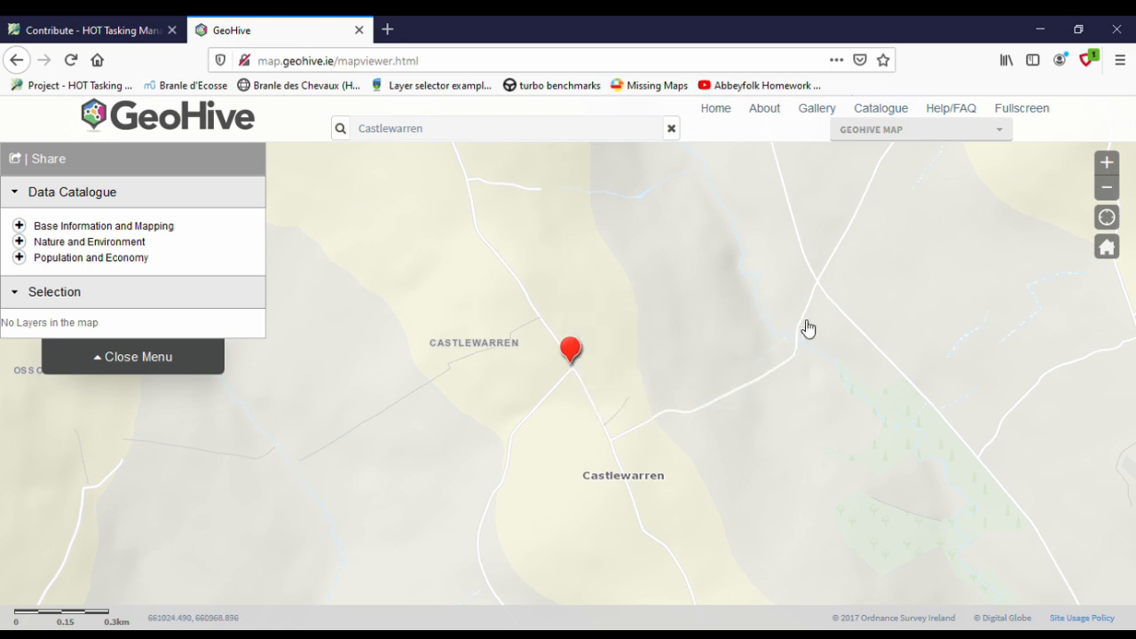
- Overlay the Historic Map 25 inch (1888-1913) layer from Base Information and Mapping
left_click(19, 226)
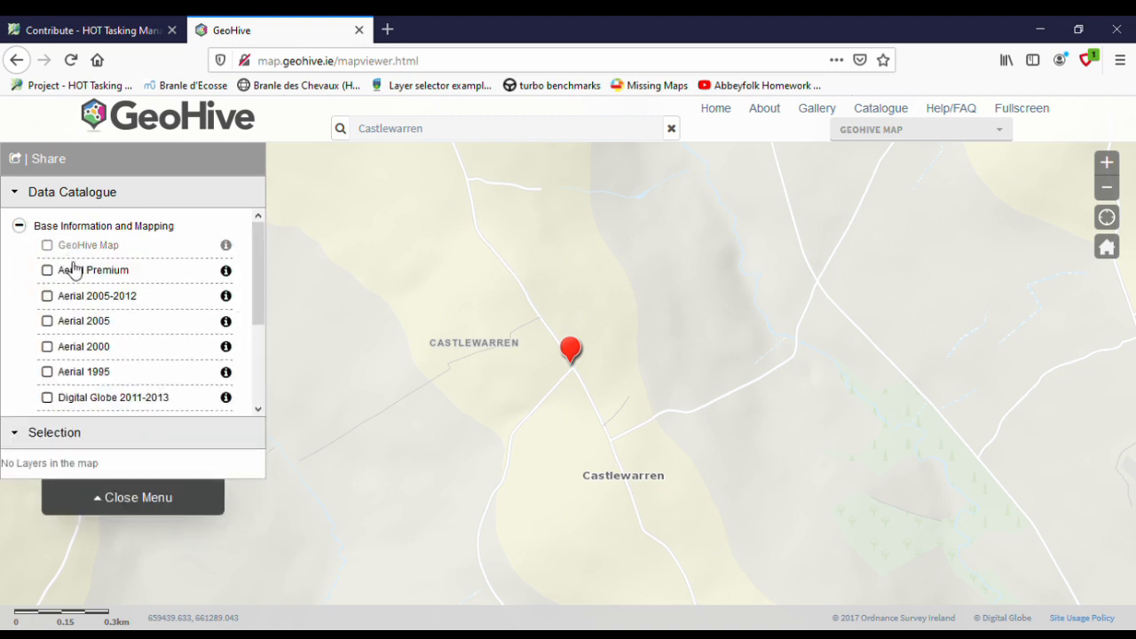
scroll(89, 284, "down", 2)
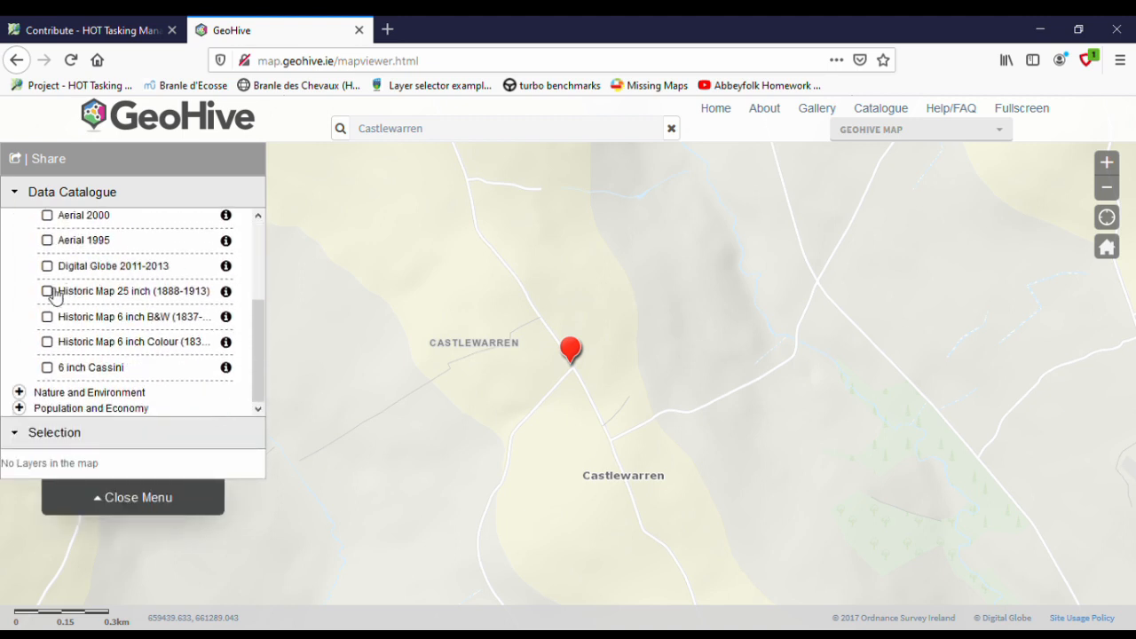
left_click(49, 293)
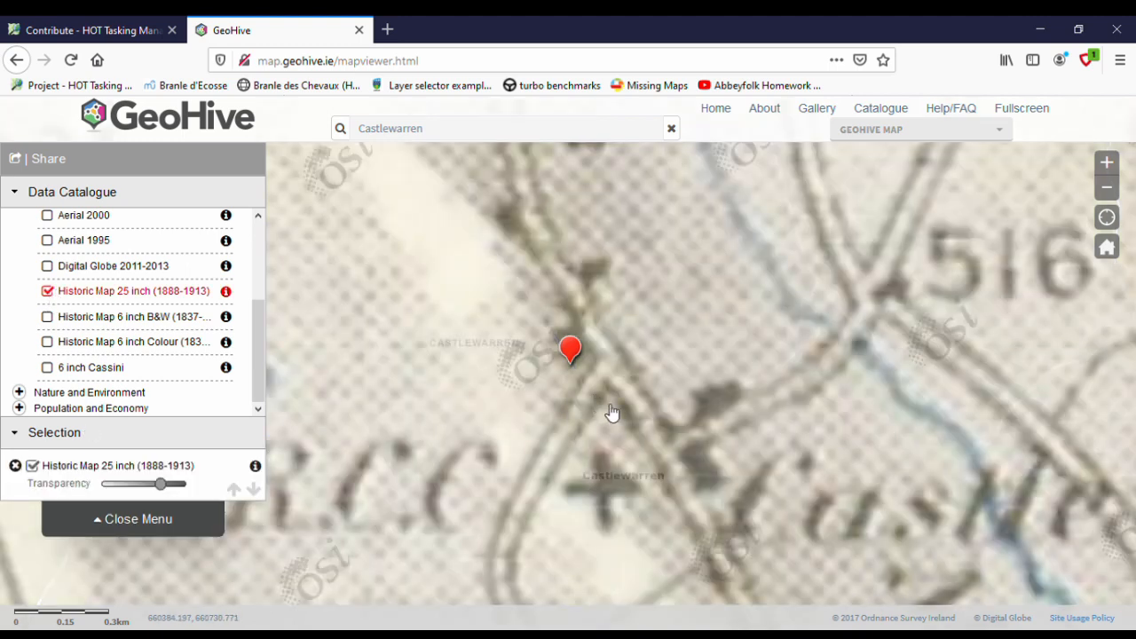
- Examine the benchmark (B.M.) markings along the roads around Castlewarren on the 25 inch historic map
scroll(611, 411, "up", 1)
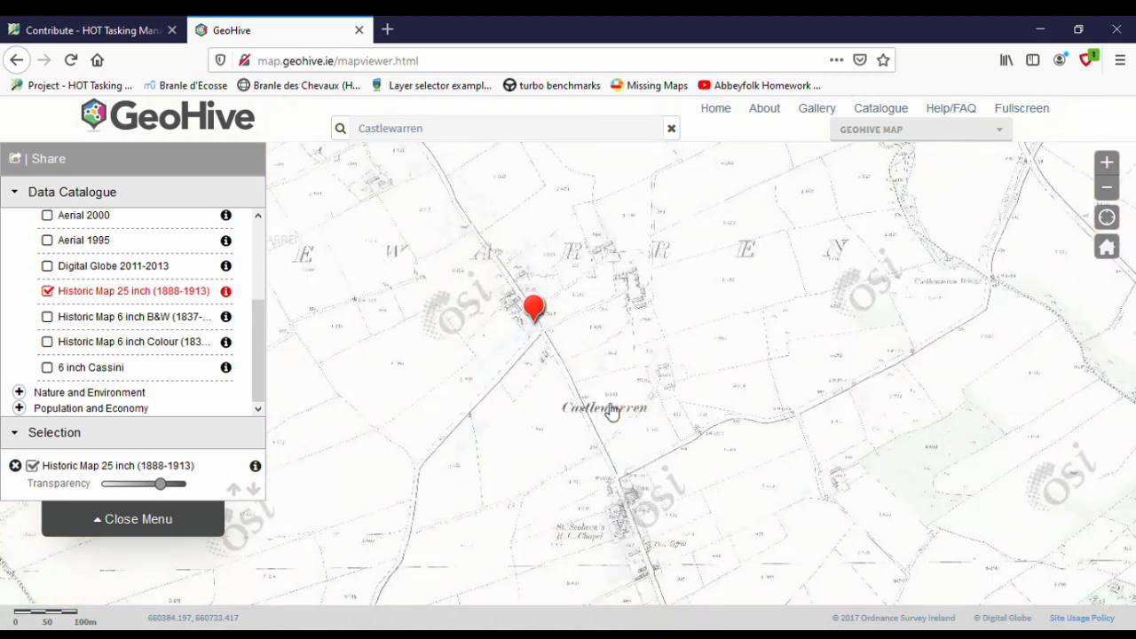
left_click_drag(680, 508, 645, 451)
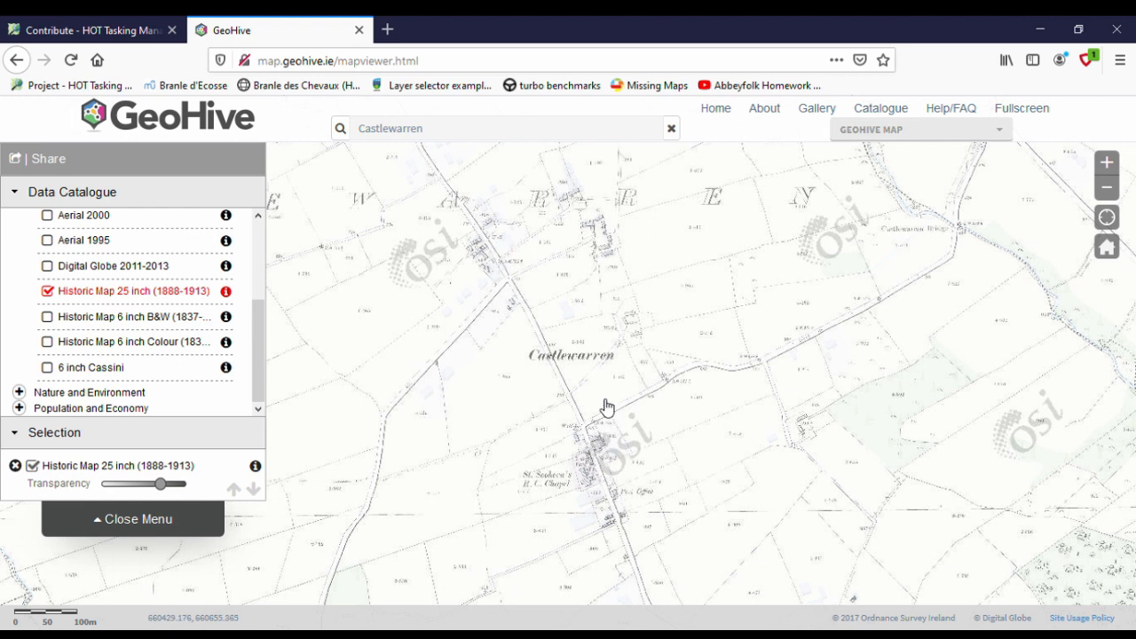
scroll(607, 407, "up", 1)
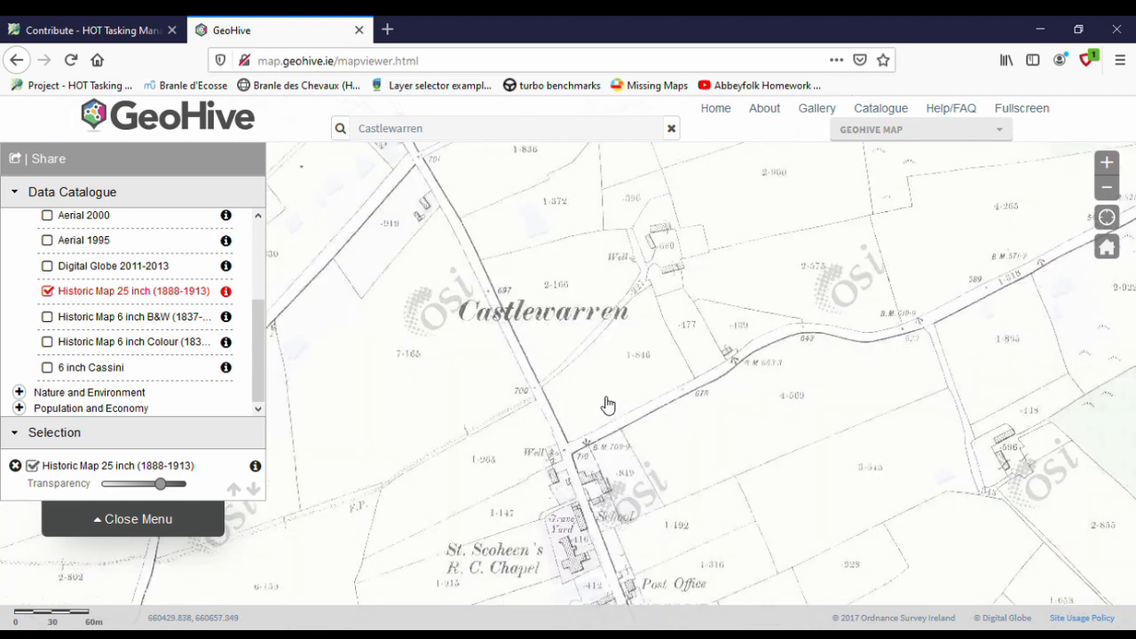
left_click_drag(694, 536, 607, 409)
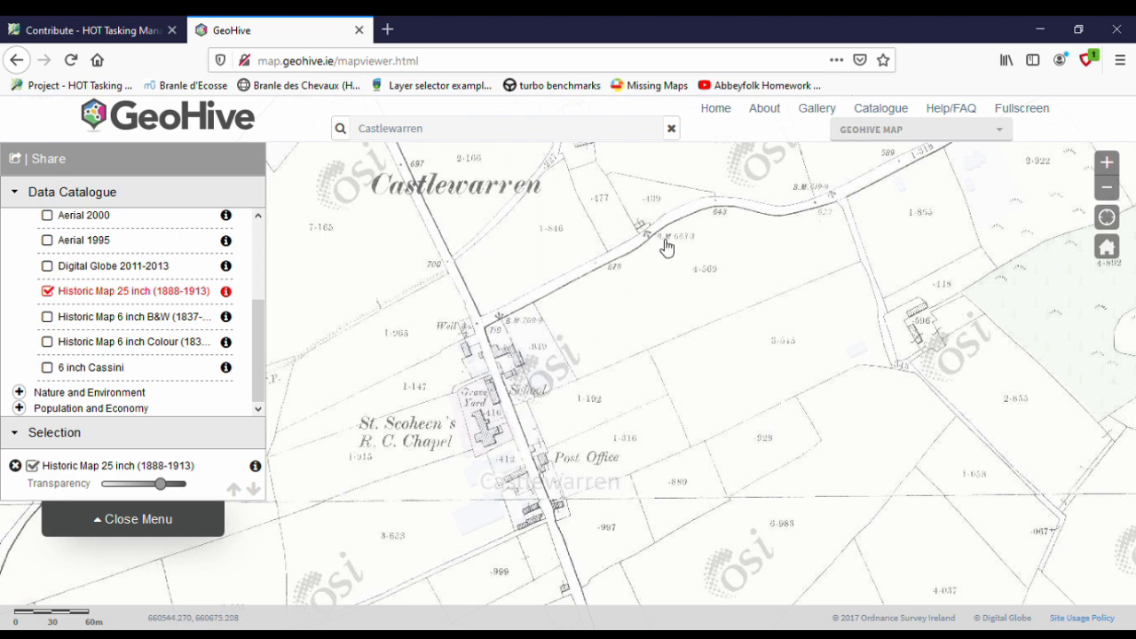
left_click_drag(789, 252, 680, 302)
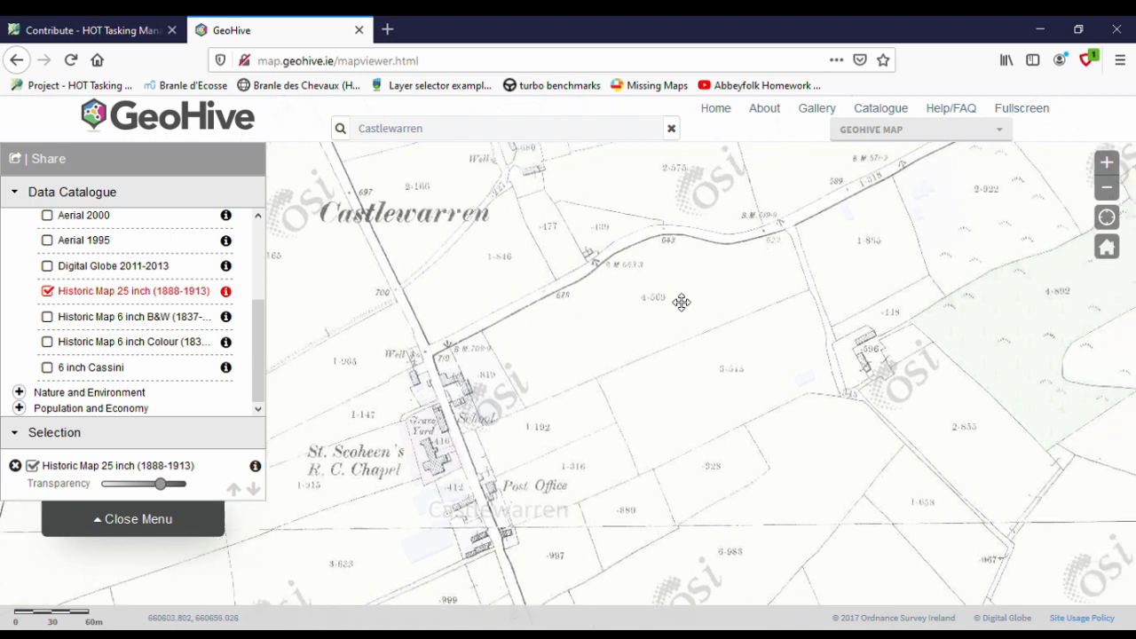
left_click_drag(782, 279, 606, 447)
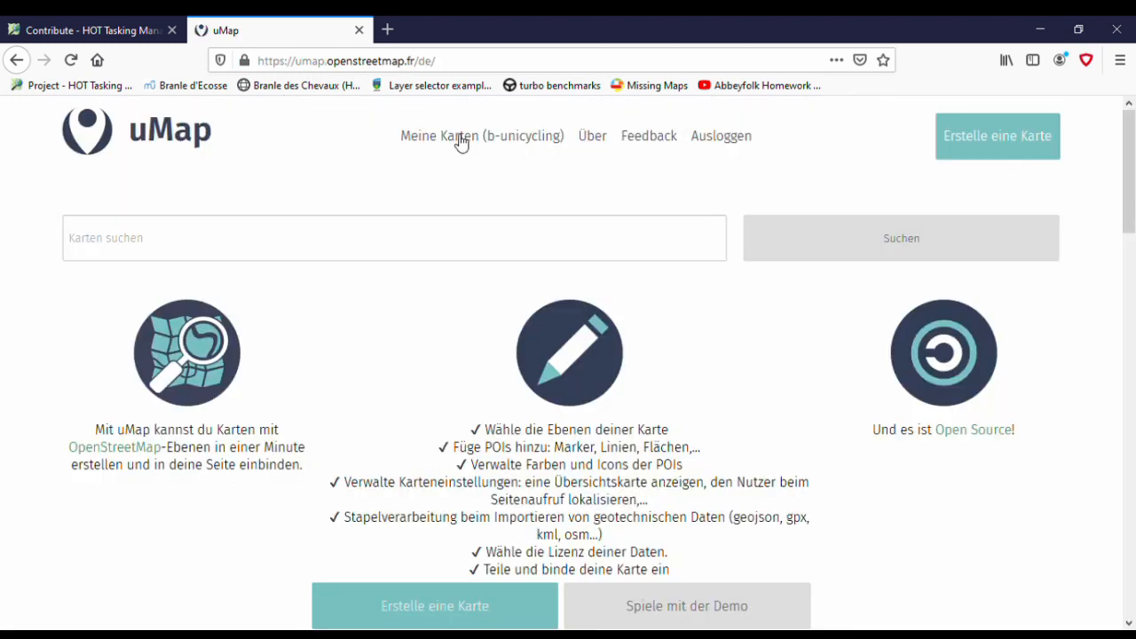
- Switch to uMap and open the OS Benchmarks map from the account's own maps
mouse_move(494, 63)
left_mouse_down()
mouse_move(279, 63)
mouse_move(215, 75)
mouse_move(493, 75)
left_mouse_up()
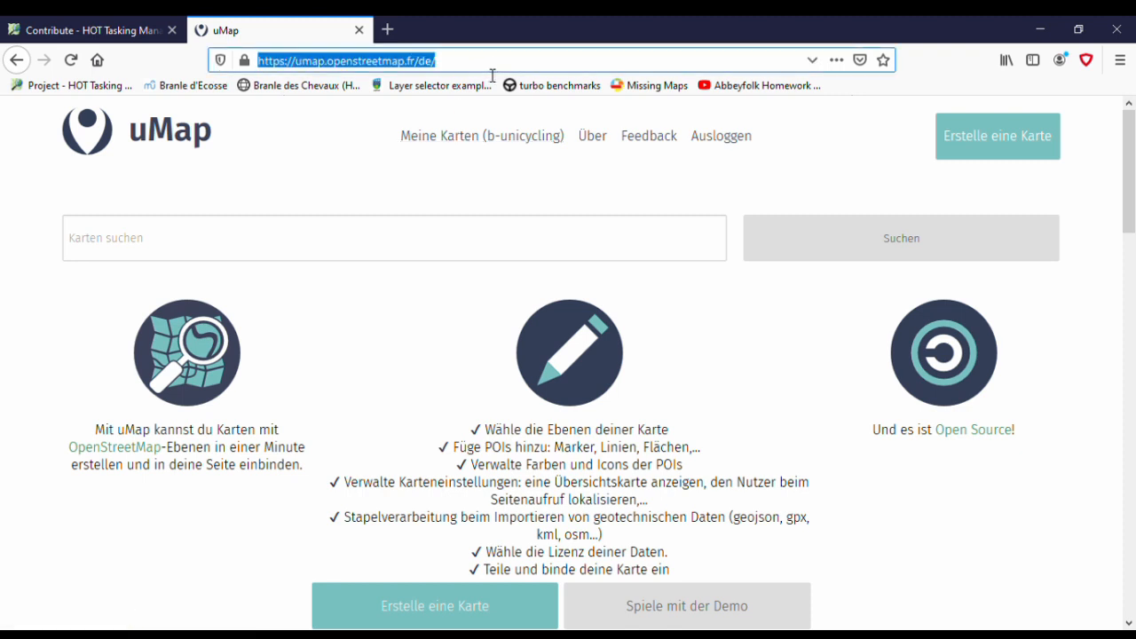
left_click(496, 137)
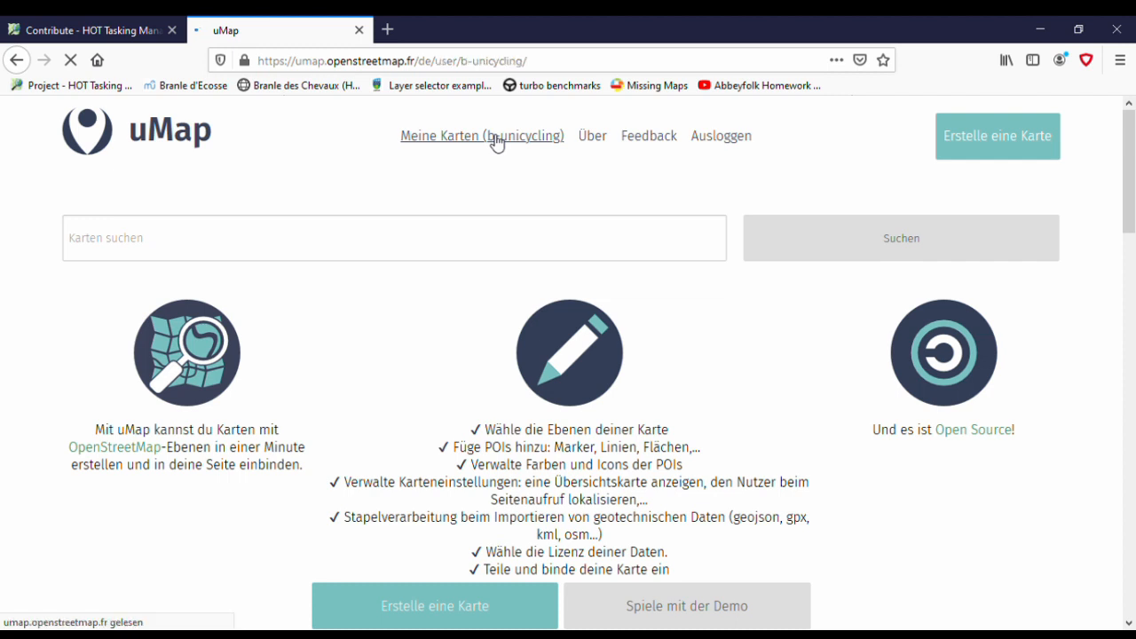
scroll(520, 290, "down", 5)
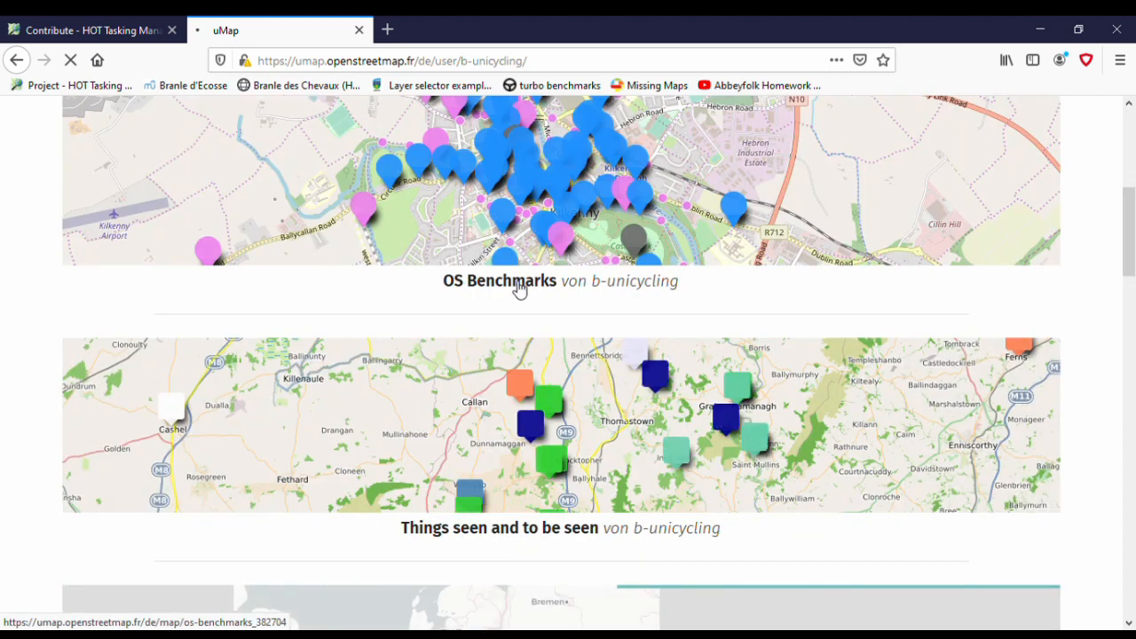
left_click(520, 290)
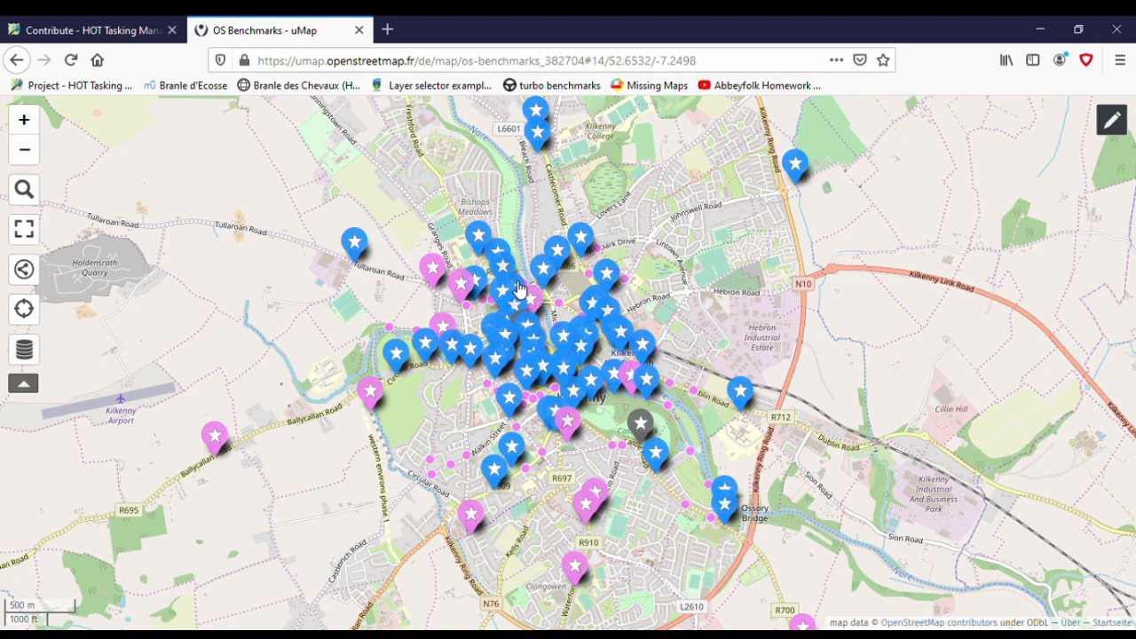
- View the details of the benchmark markers on Tullaroan Road and by the N10 ring road, closing each popup
left_click(359, 248)
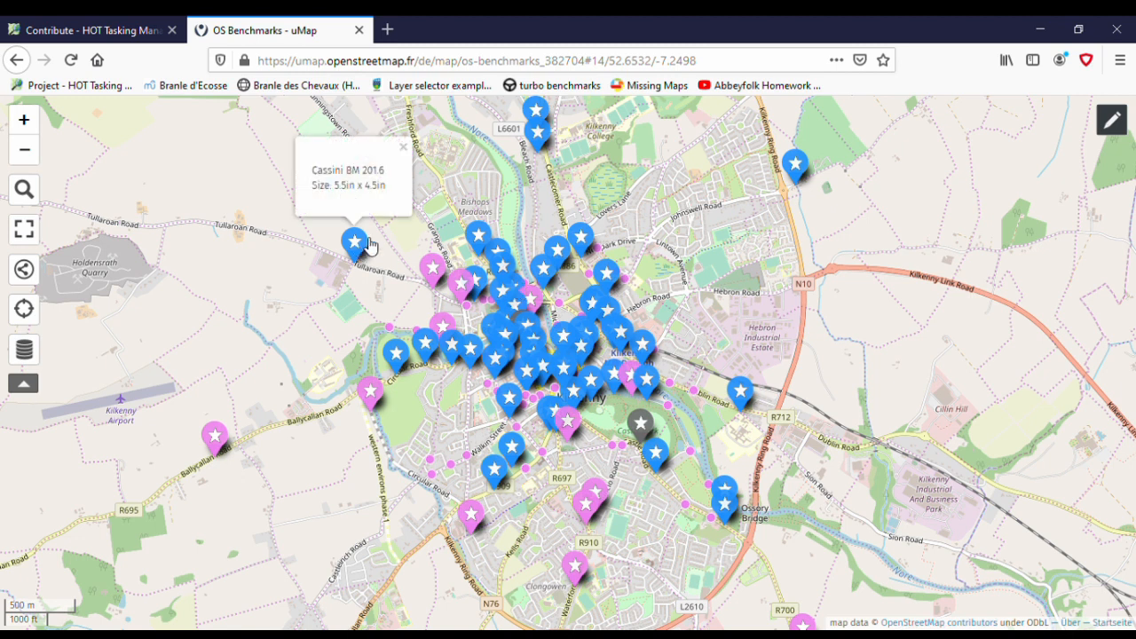
left_click(405, 149)
left_click(796, 165)
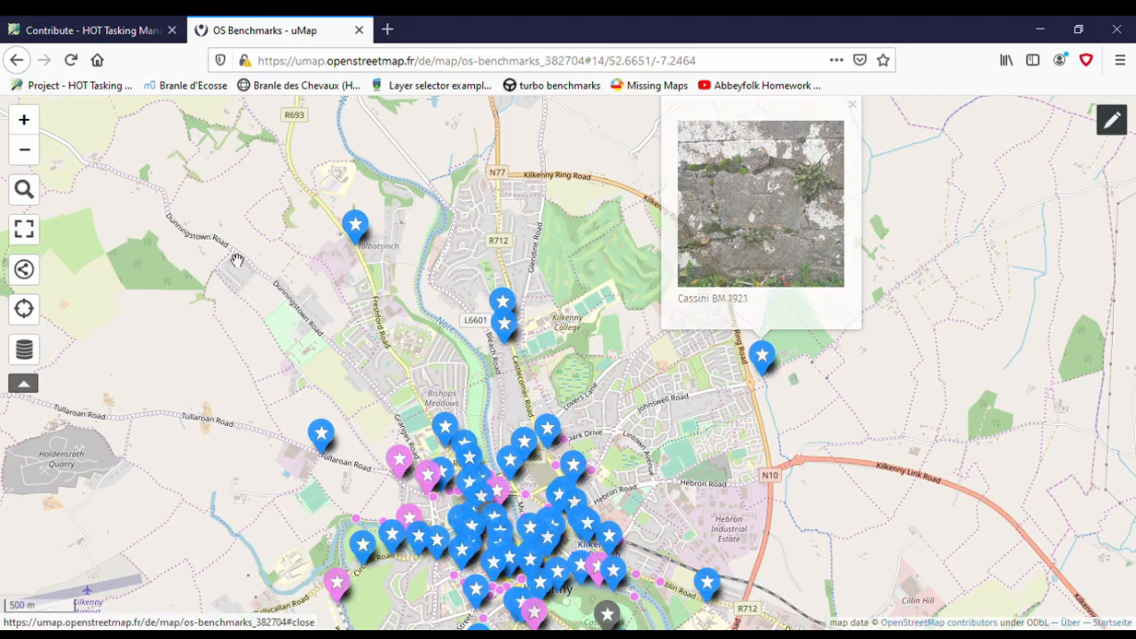
left_click(854, 107)
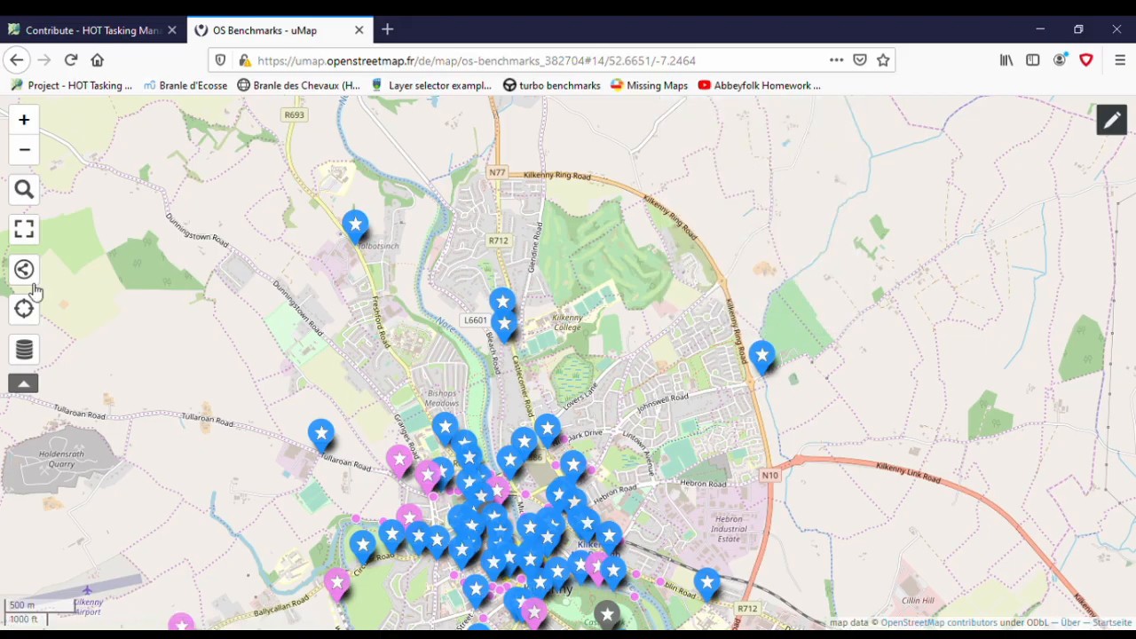
- Search for the Castlewarren locality in the Municipal District of Castlecomer, go there, and check the popup of the benchmark at the village junction
left_click(23, 189)
type("Ca")
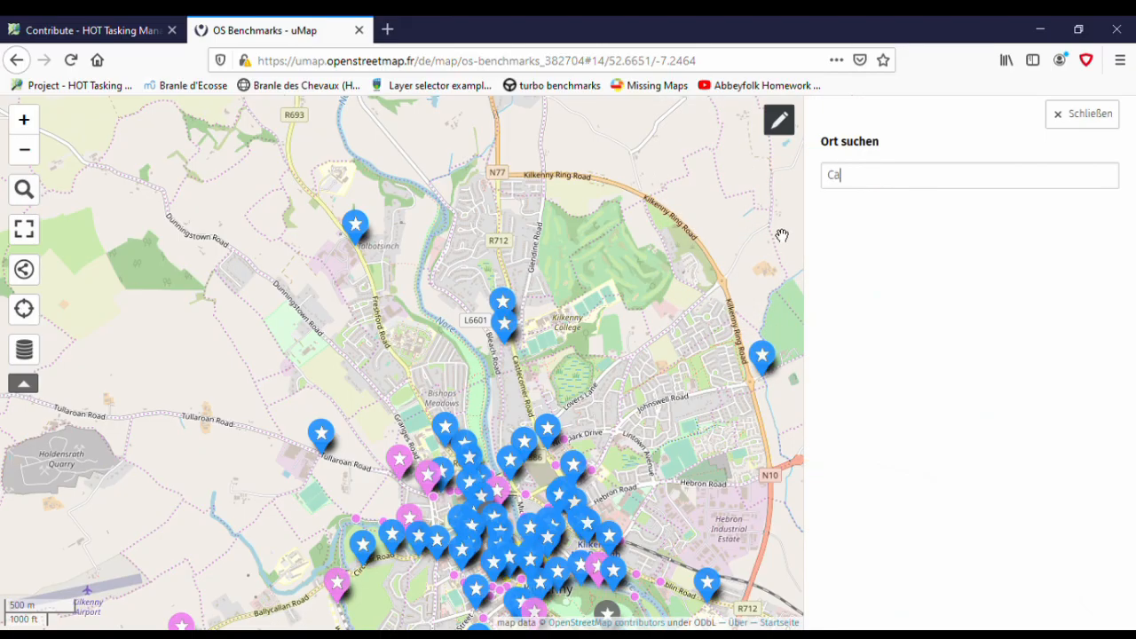
type("stlewarren")
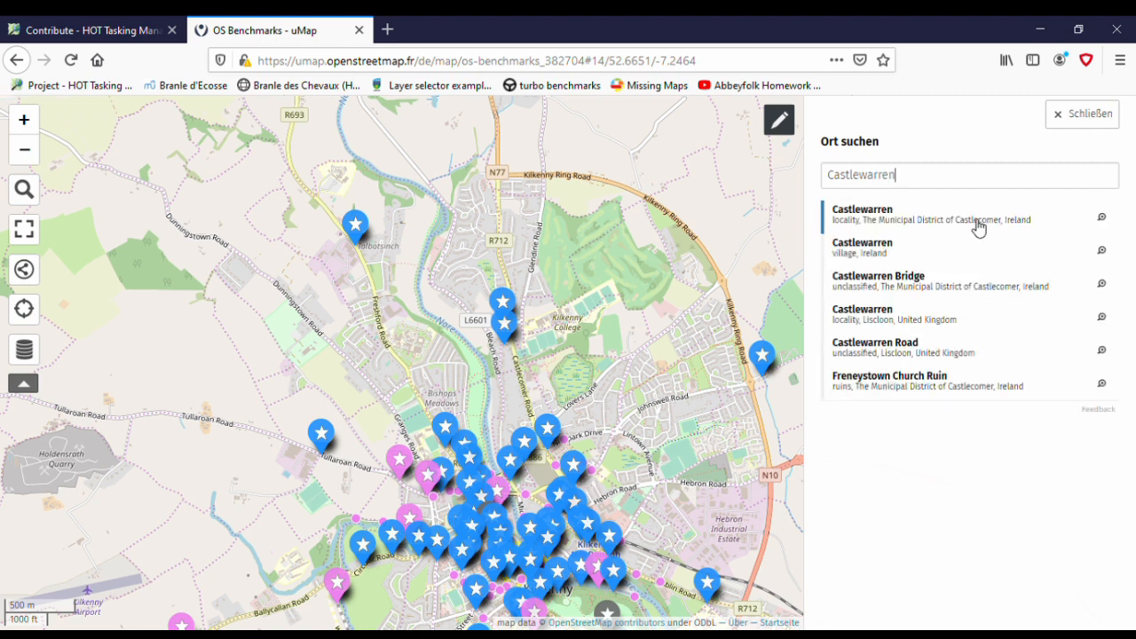
left_click(979, 228)
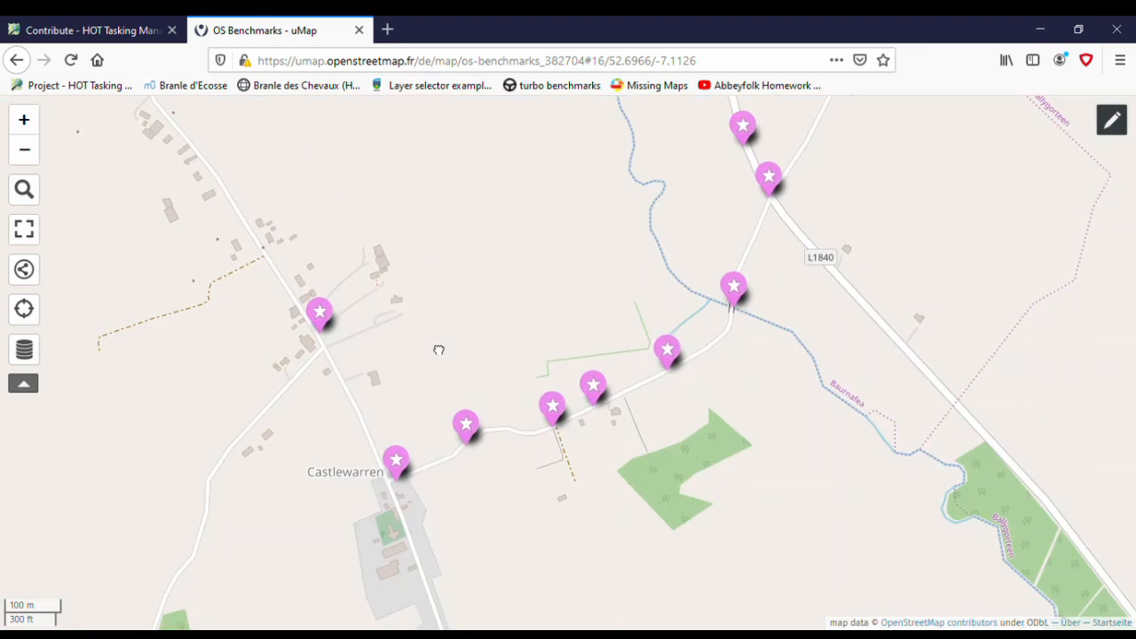
left_click_drag(438, 350, 438, 245)
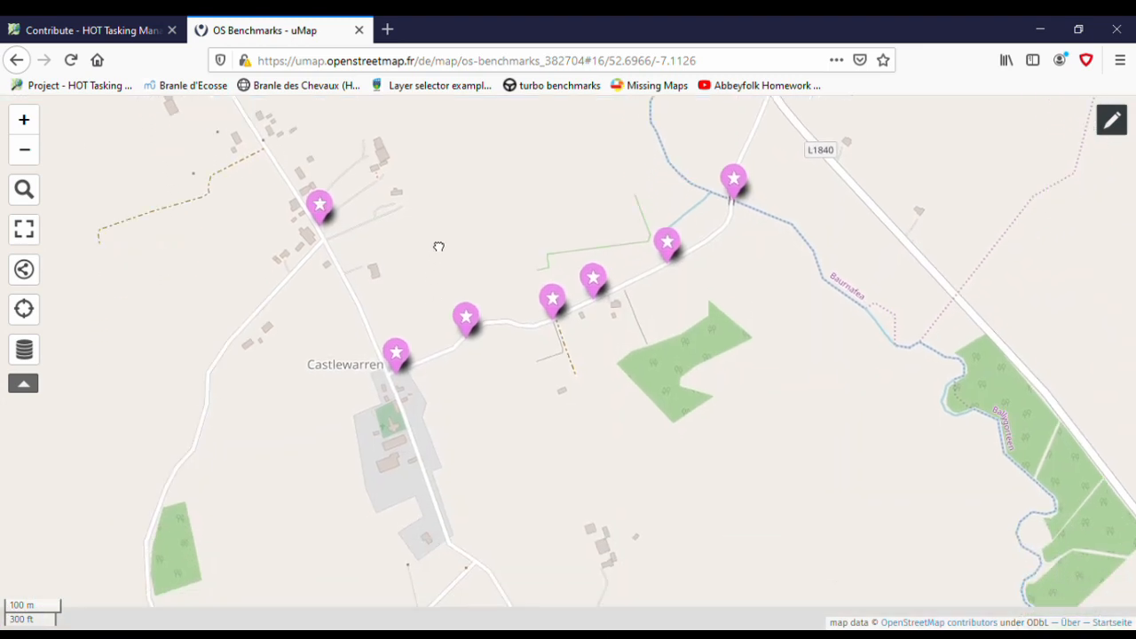
left_click(404, 360)
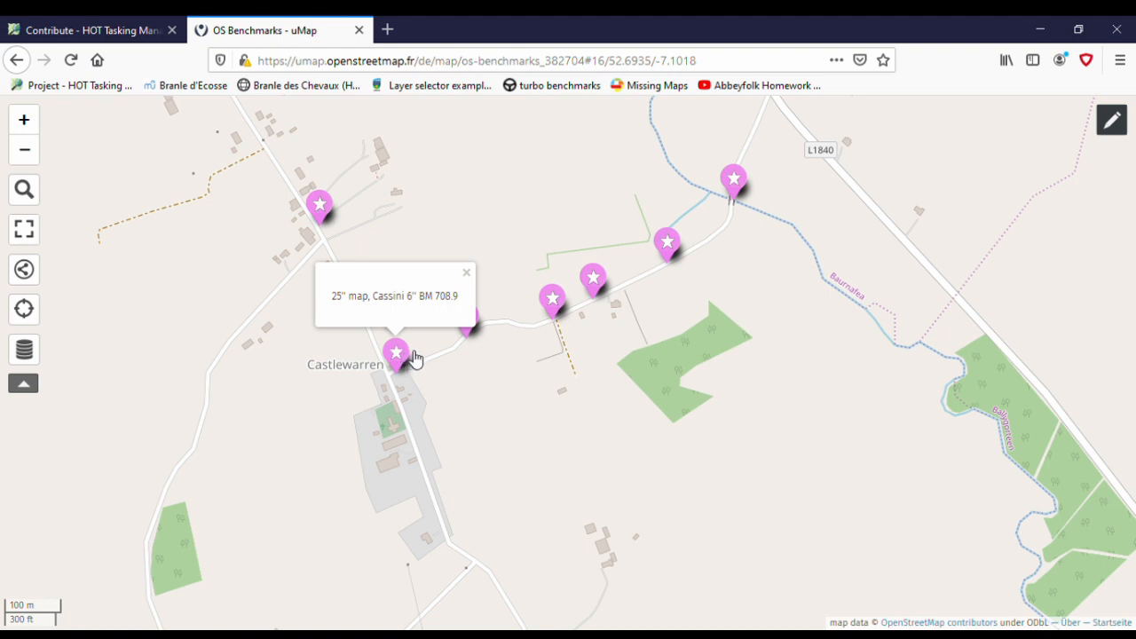
left_click(469, 274)
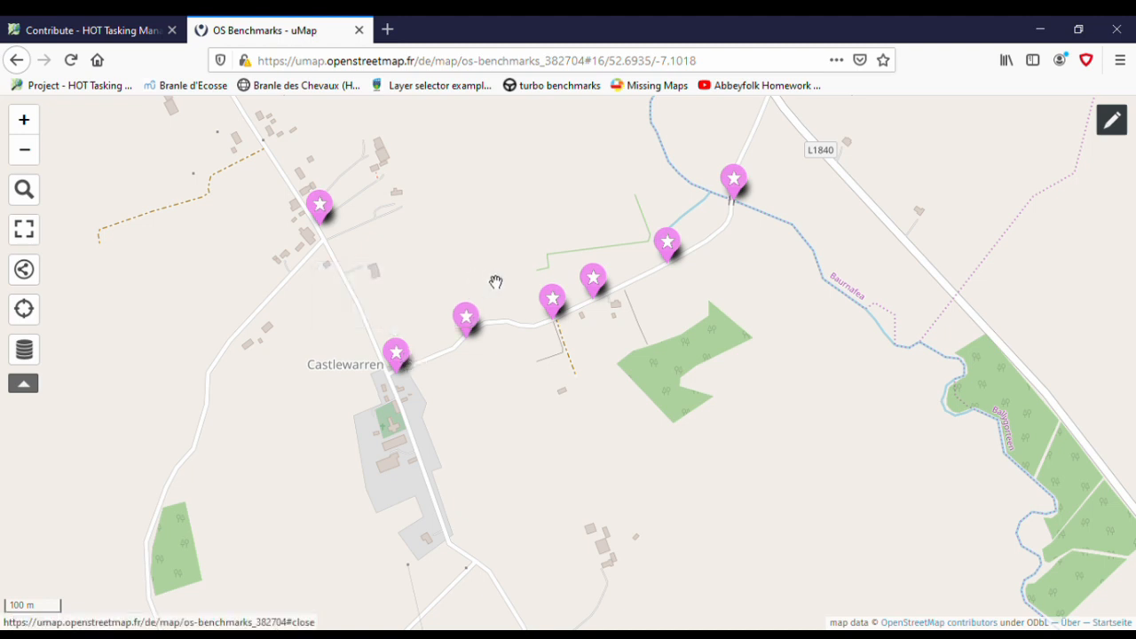
- Enable editing of the OS Benchmarks map and open the description of the Castlewarren junction marker
left_click(1125, 124)
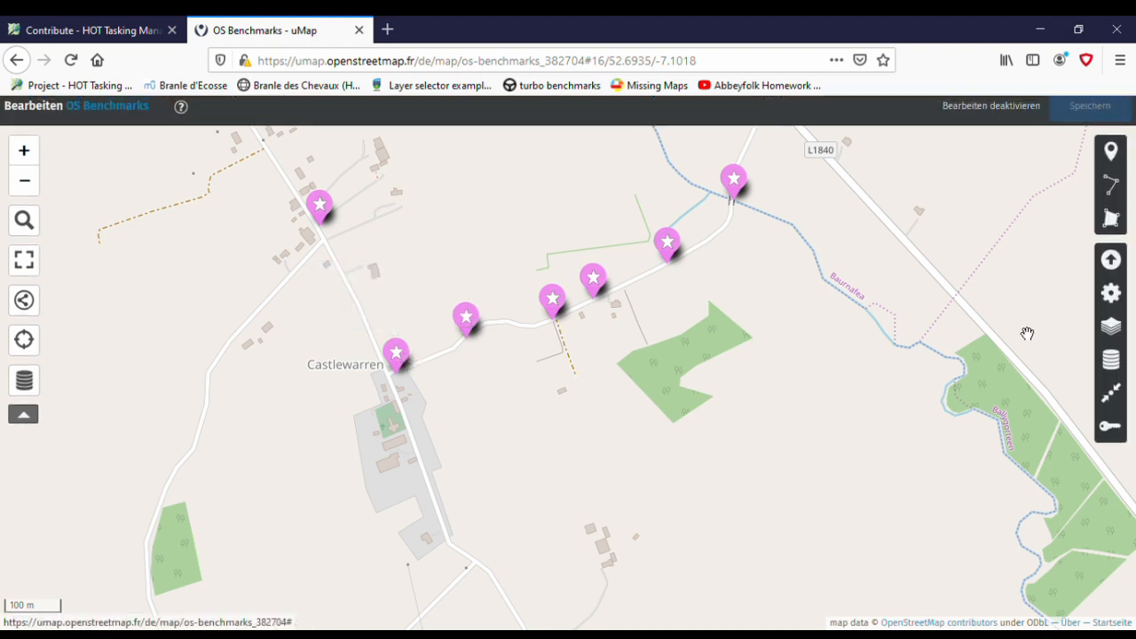
left_click(404, 360)
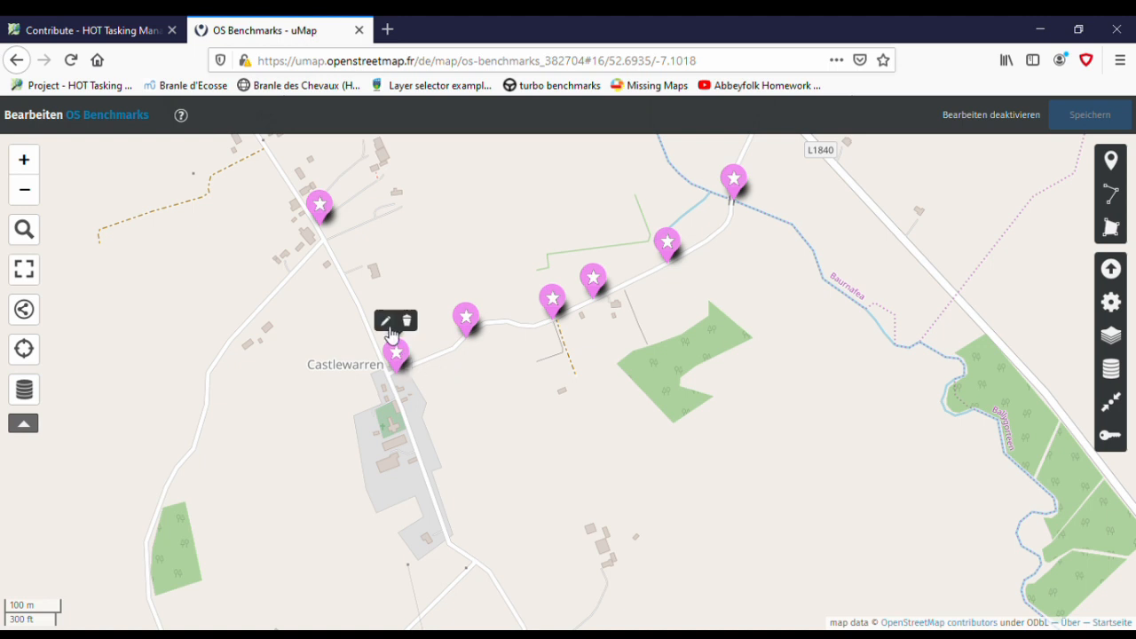
left_click(395, 328)
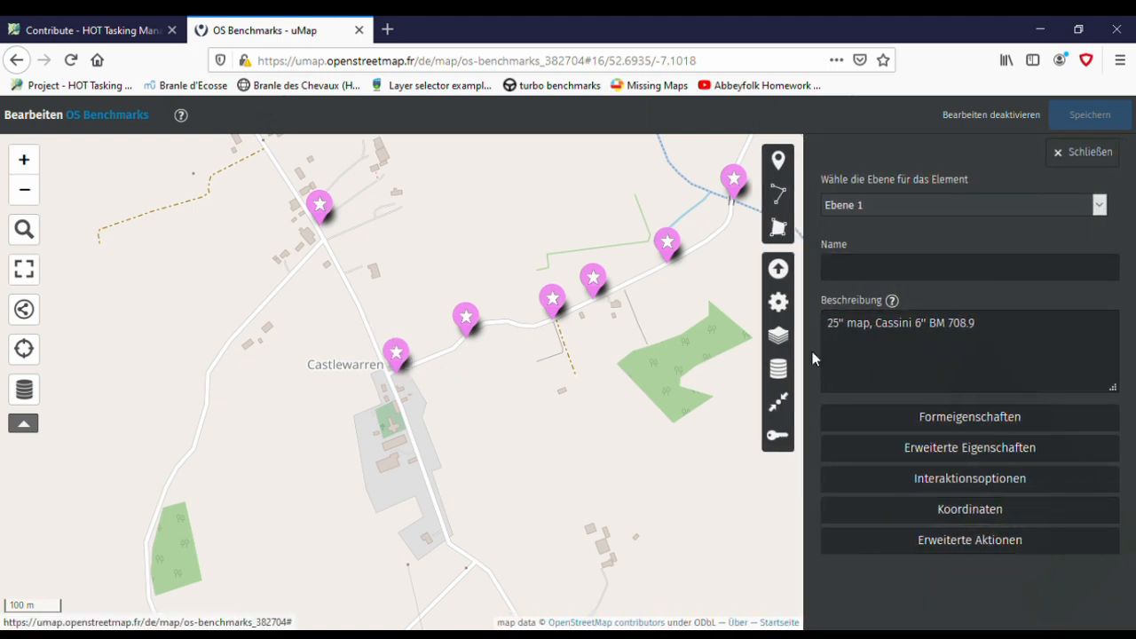
left_click_drag(1000, 329, 826, 325)
left_click(1005, 332)
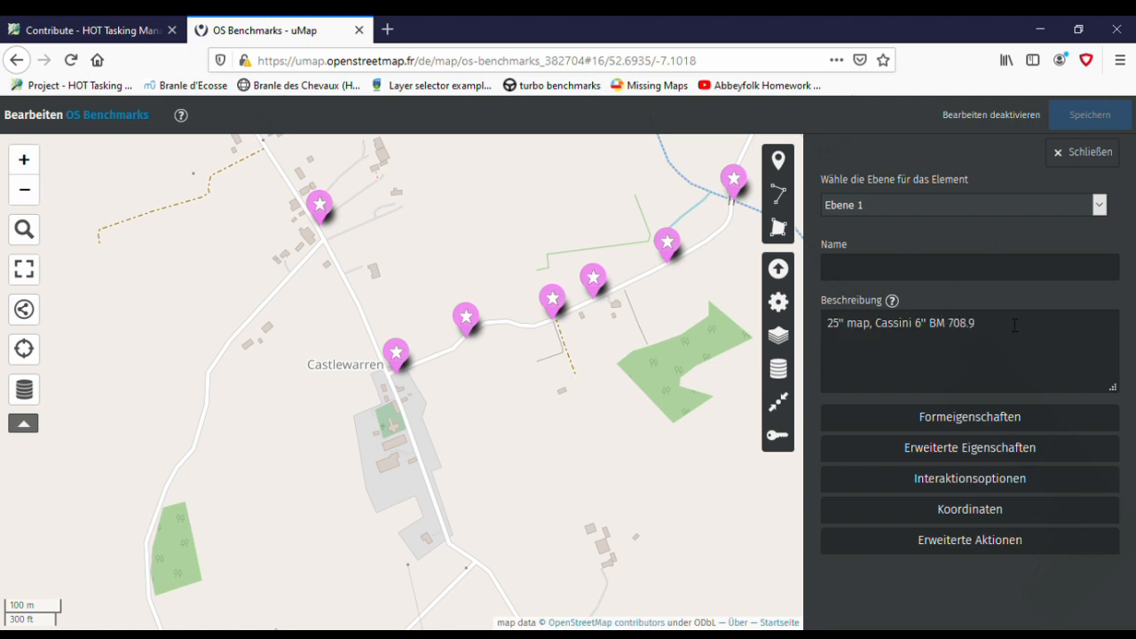
- Open the edit properties of the next two benchmark markers along the road east of the Castlewarren junction
left_click(474, 330)
left_click(469, 296)
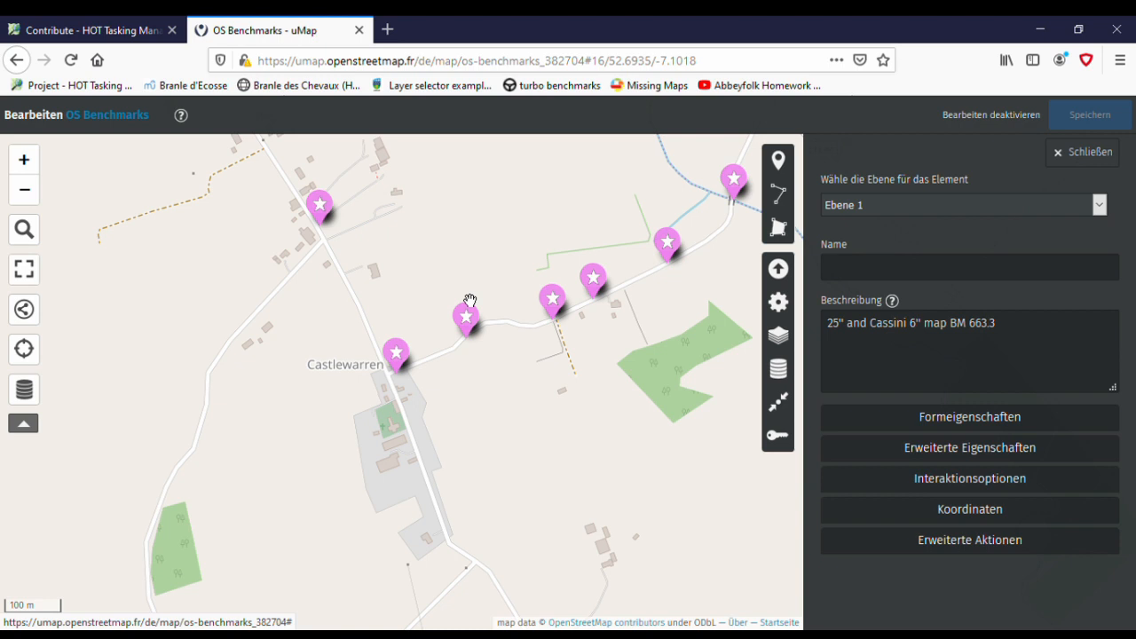
left_click(554, 301)
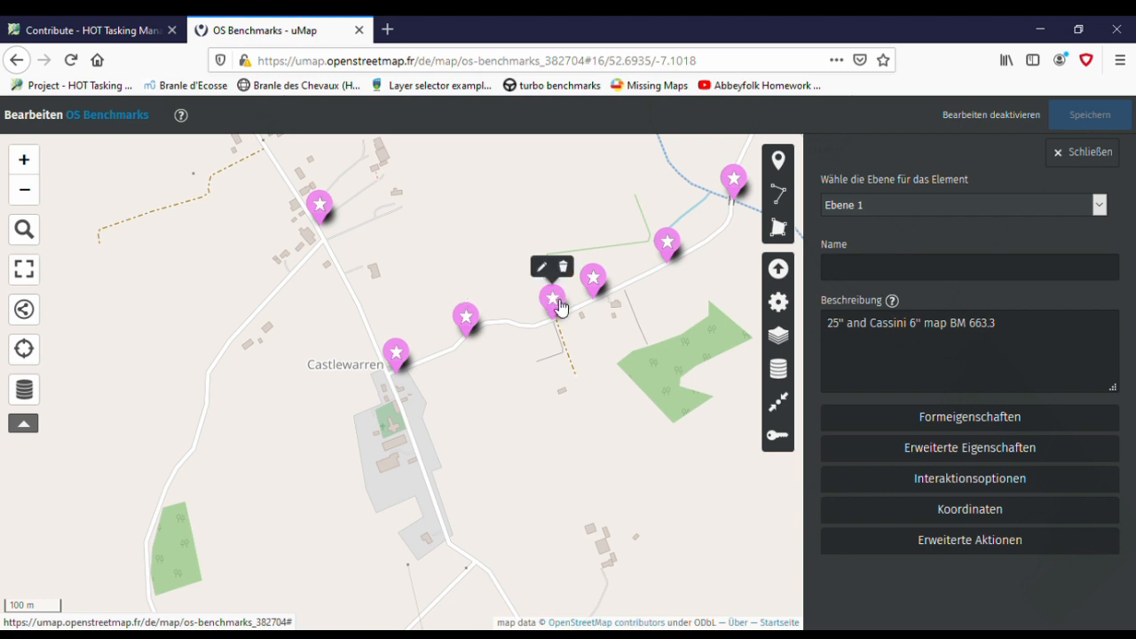
left_click(544, 270)
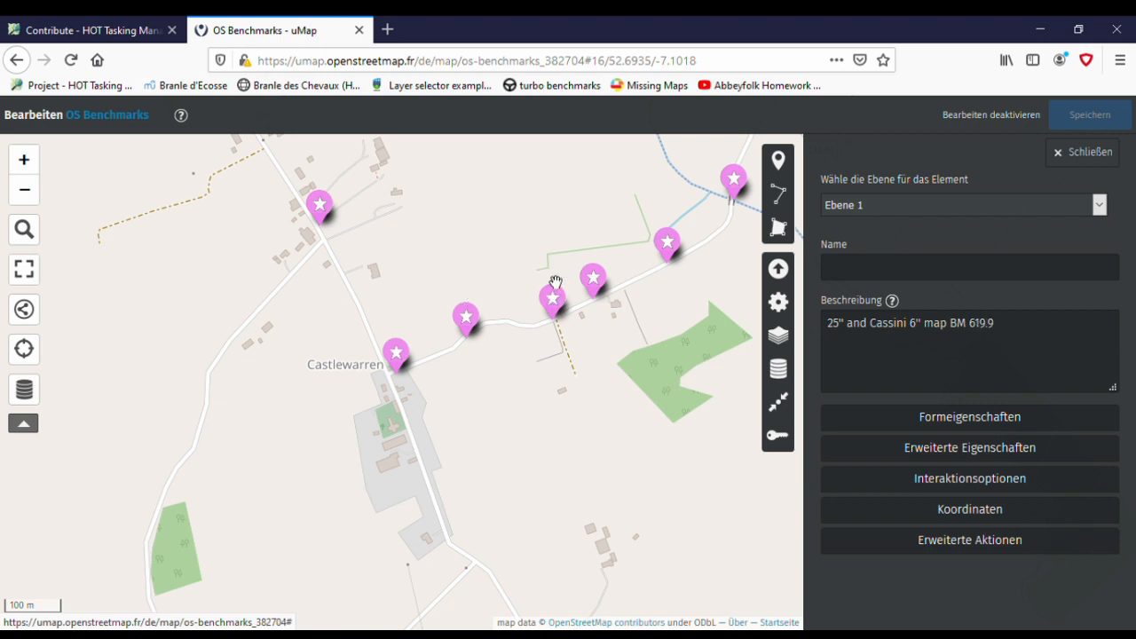
- View the edit properties of the remaining benchmark markers along the road northeast of Castlewarren, up to the one at the bridge
left_click(605, 288)
left_click(585, 248)
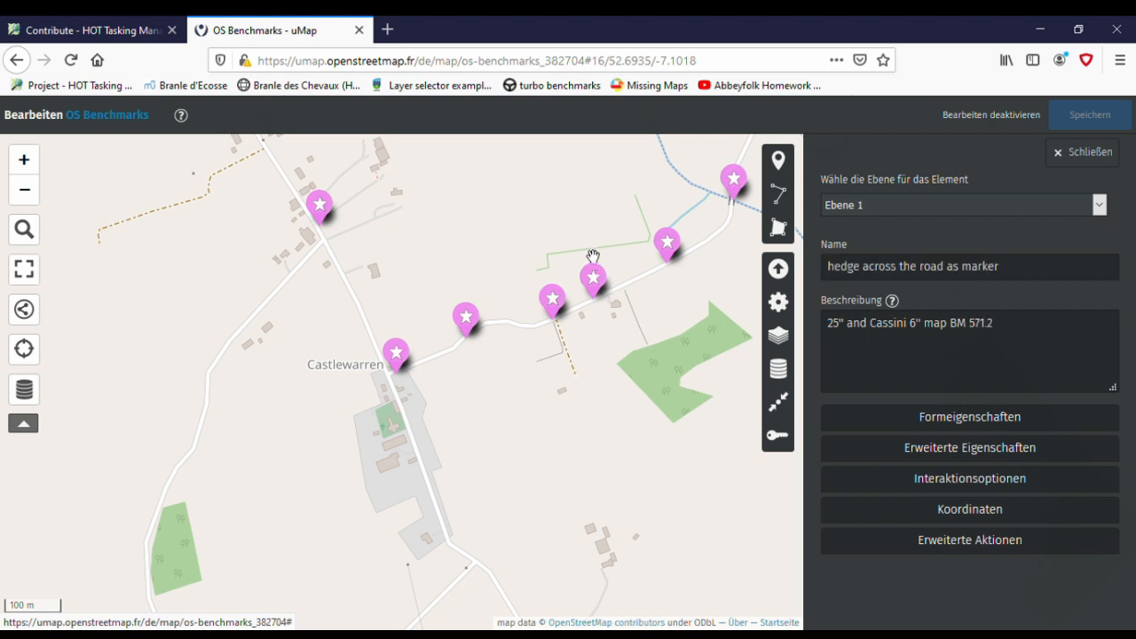
left_click(678, 256)
left_click(670, 219)
left_click_drag(713, 284, 629, 343)
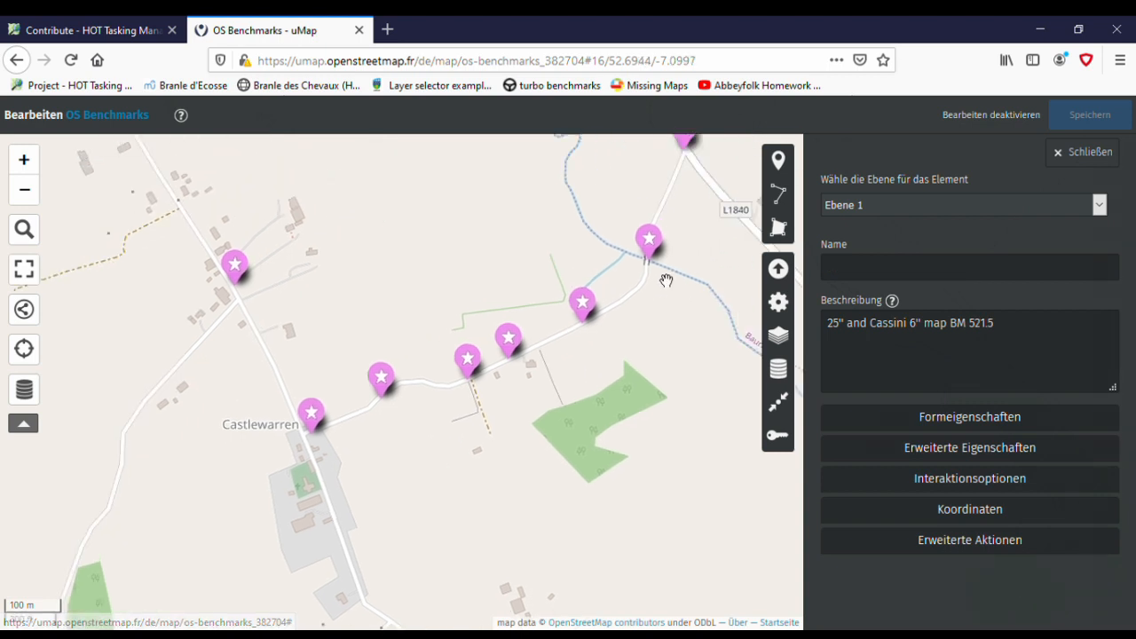
left_click(655, 251)
left_click(656, 217)
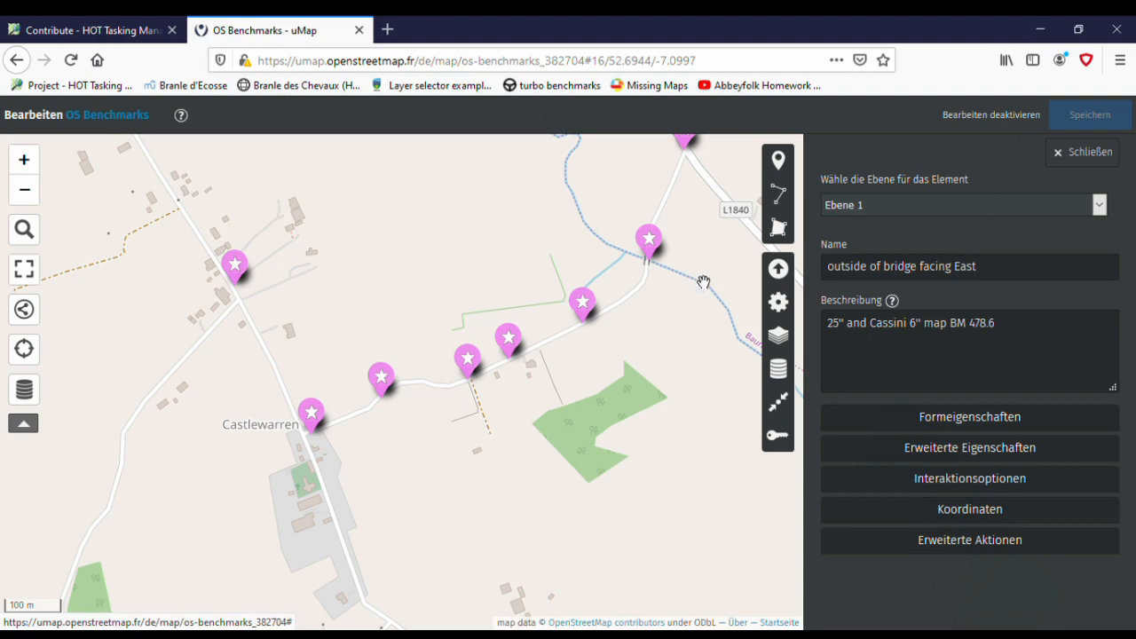
left_click_drag(687, 315, 660, 359)
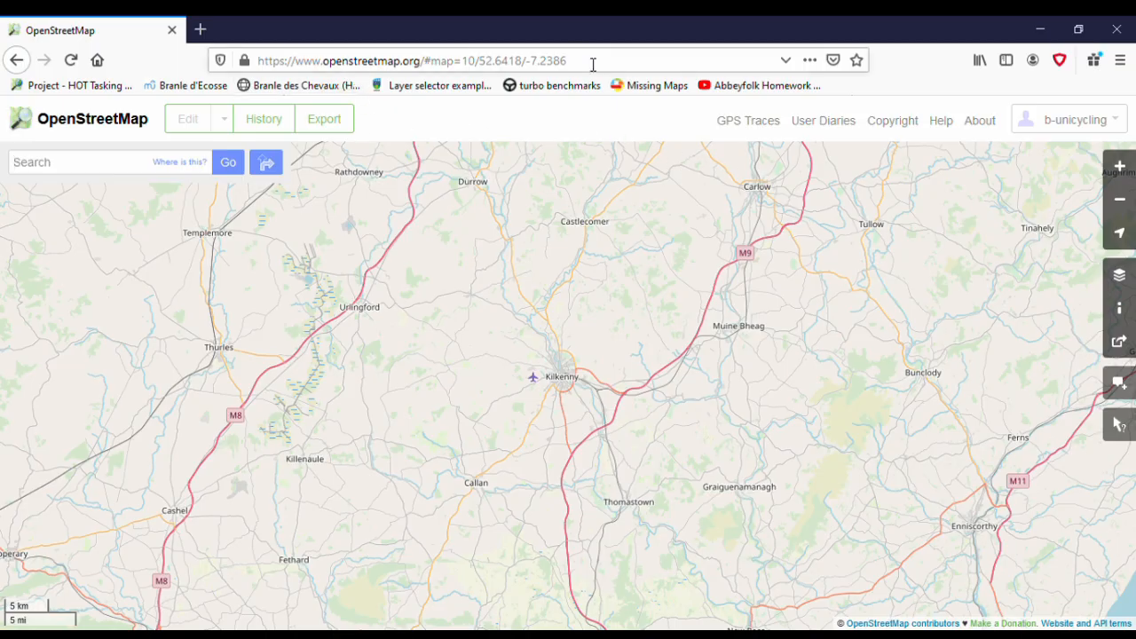
- In OpenStreetMap, search for Castlewarren, close the search results, and bring the stream bridge northeast of the village into close view
left_click_drag(323, 62, 427, 64)
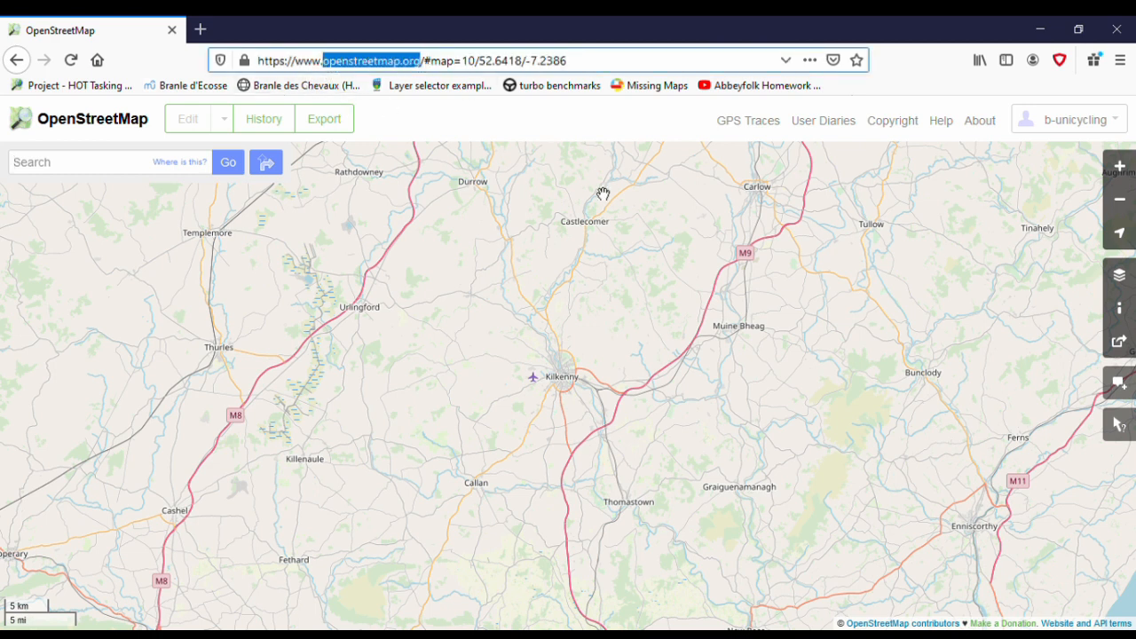
left_click(122, 168)
type("Cast")
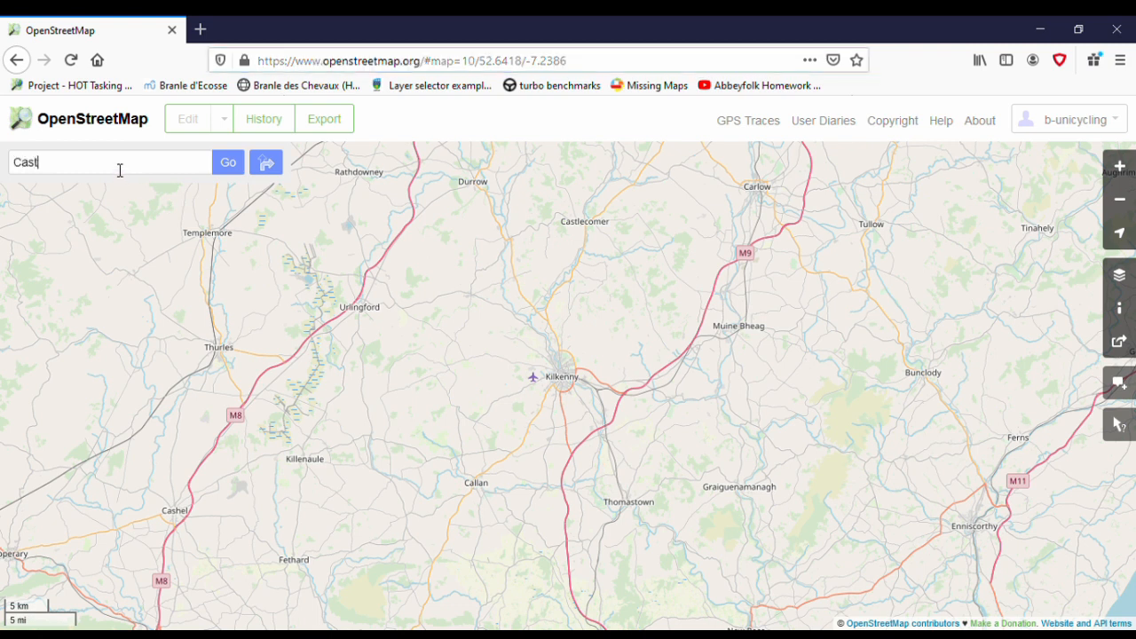
type("lewarren")
left_click(229, 167)
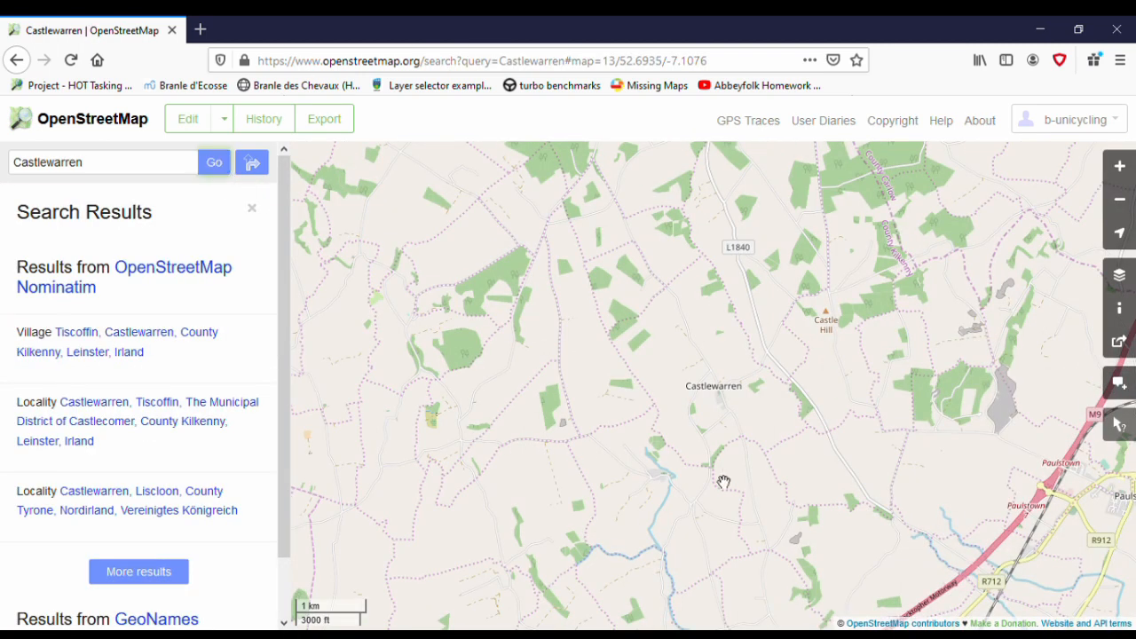
scroll(753, 426, "up", 3)
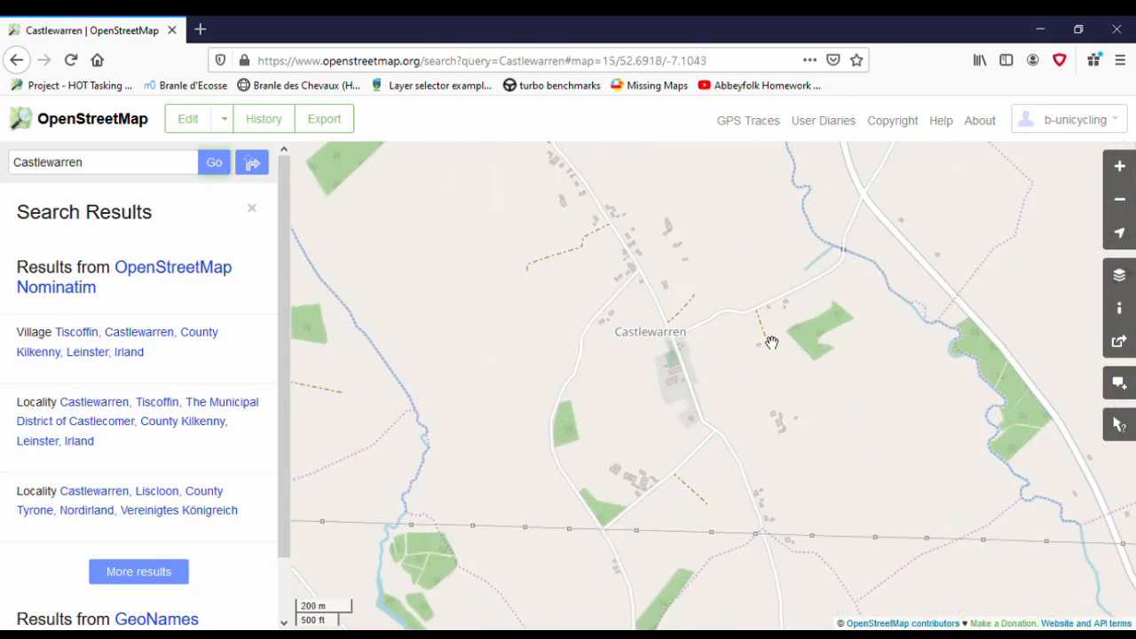
left_click(253, 211)
scroll(716, 350, "up", 3)
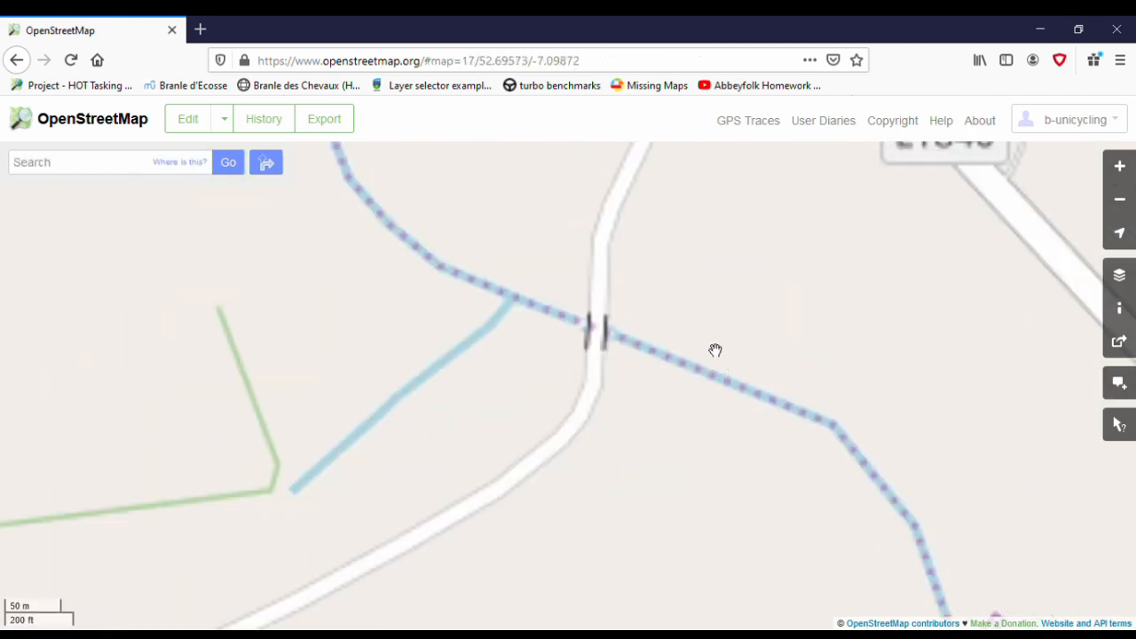
- Start editing the map at the bridge and add a generic point just east of the road beside the stream crossing
left_click(194, 124)
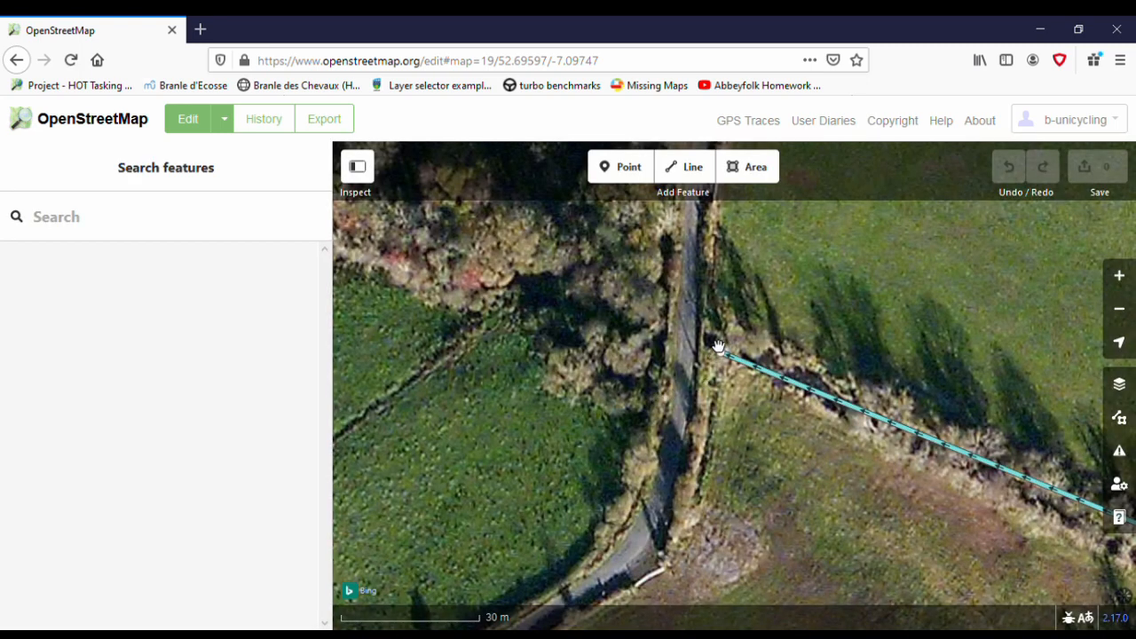
scroll(719, 346, "up", 3)
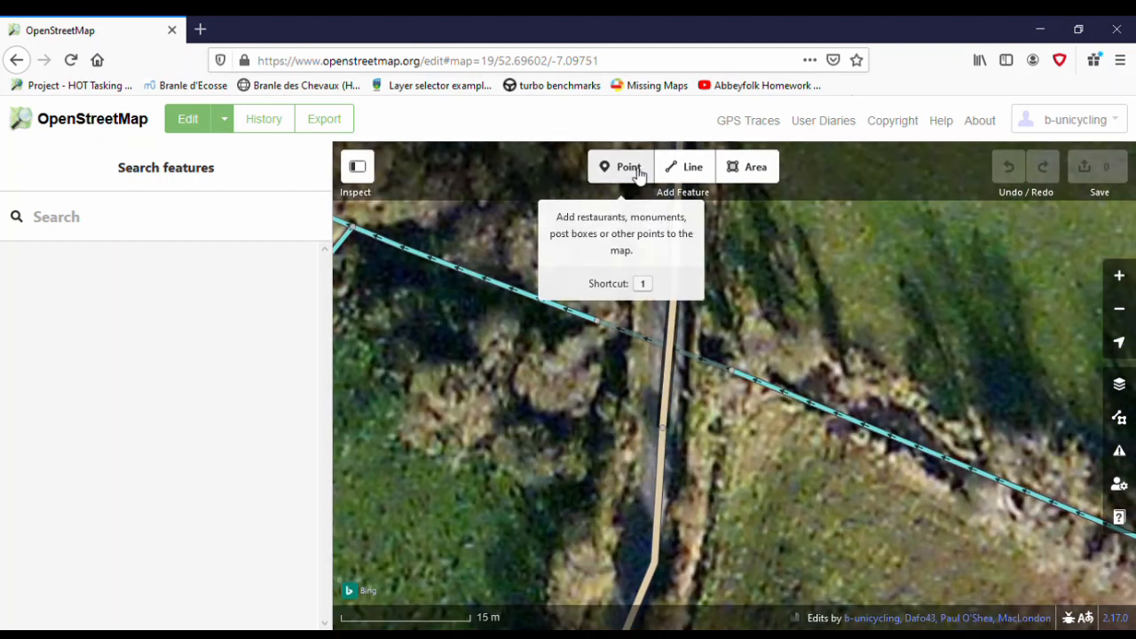
left_click(638, 174)
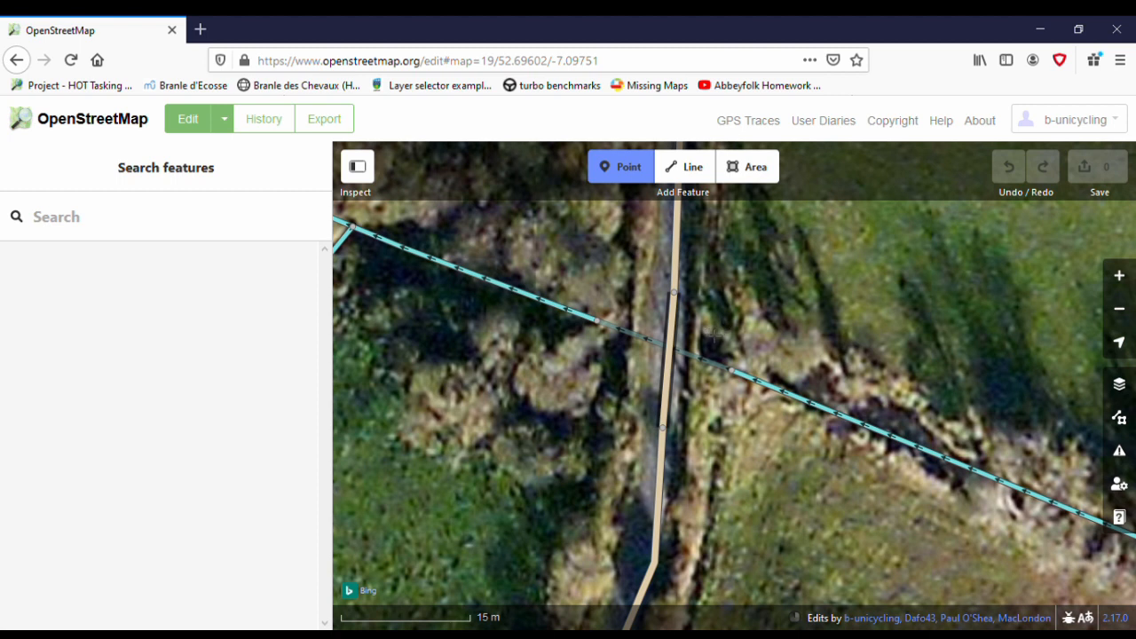
left_click(710, 335)
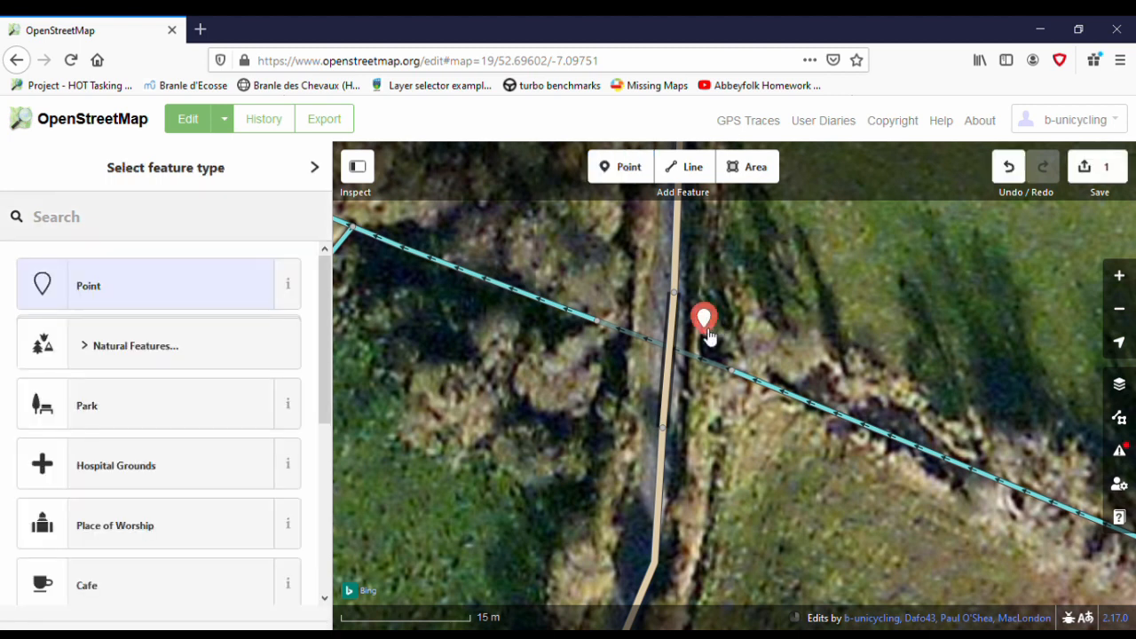
left_click(182, 300)
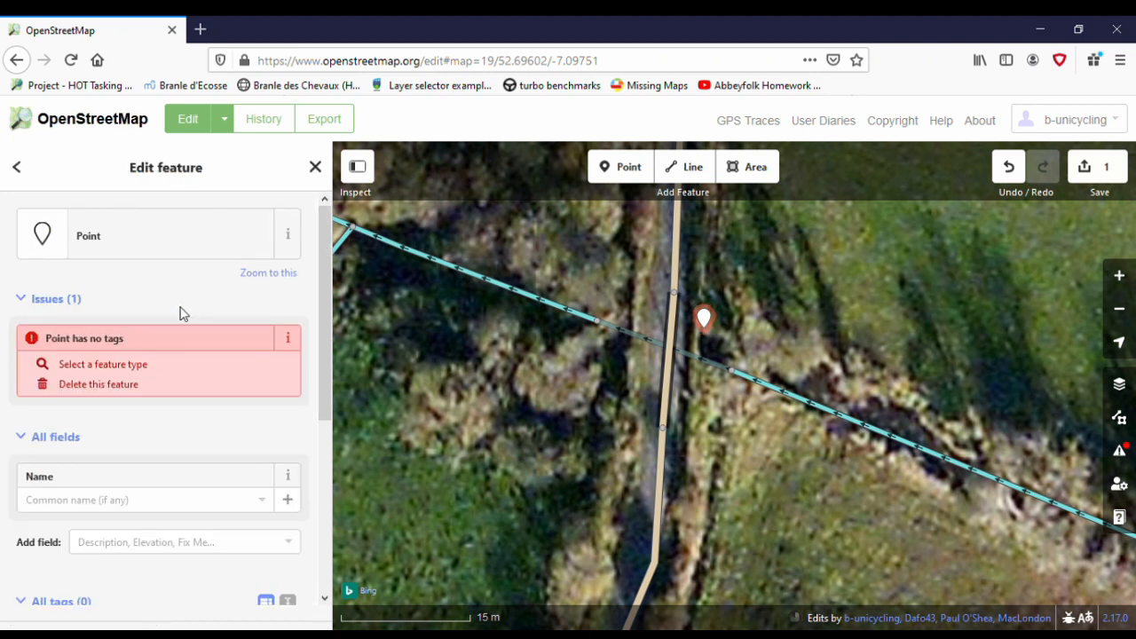
- Name the new point OS Benchmark
scroll(152, 347, "down", 5)
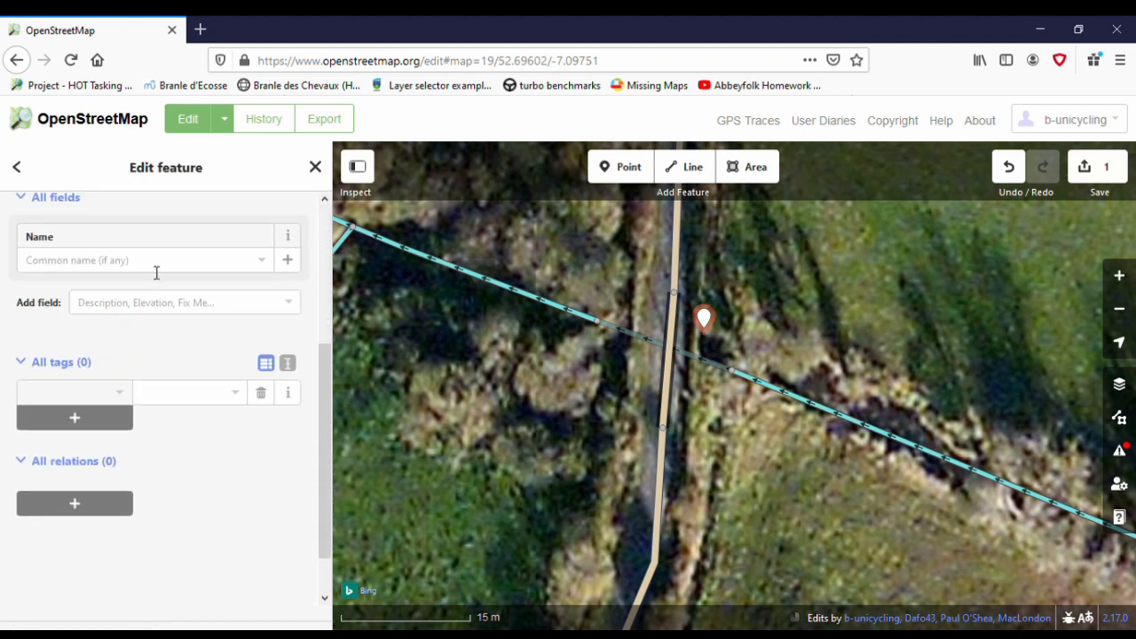
left_click(166, 260)
type("OS")
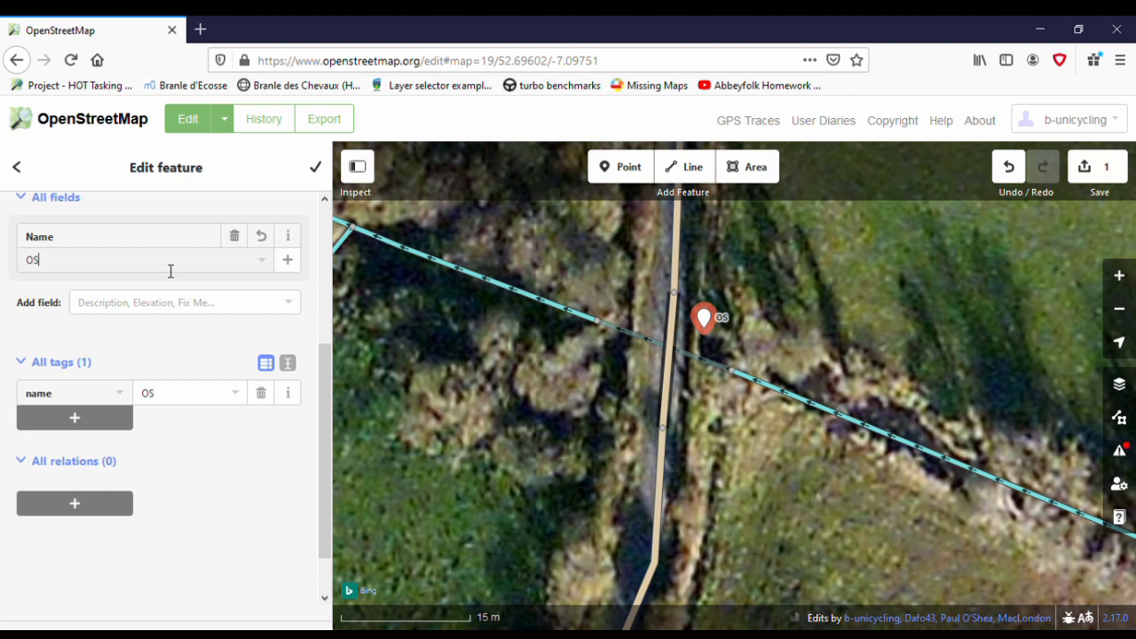
type(" Benchmrk")
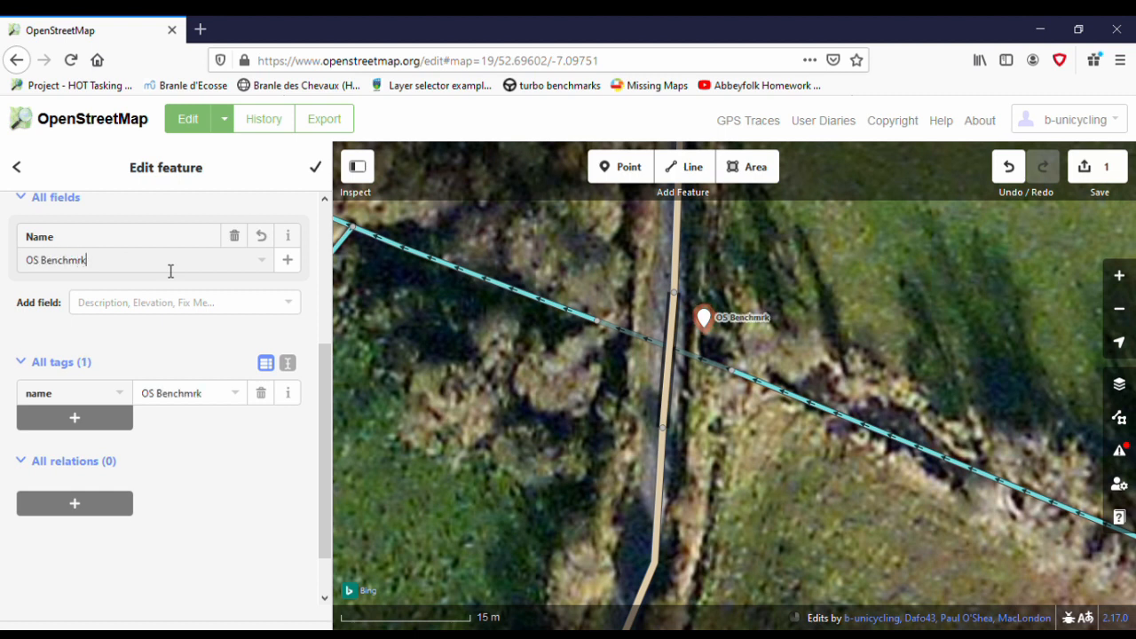
type("a")
- Add the tags man_made=survey_point and benchmark=yes to the OS Benchmark point
left_click(95, 426)
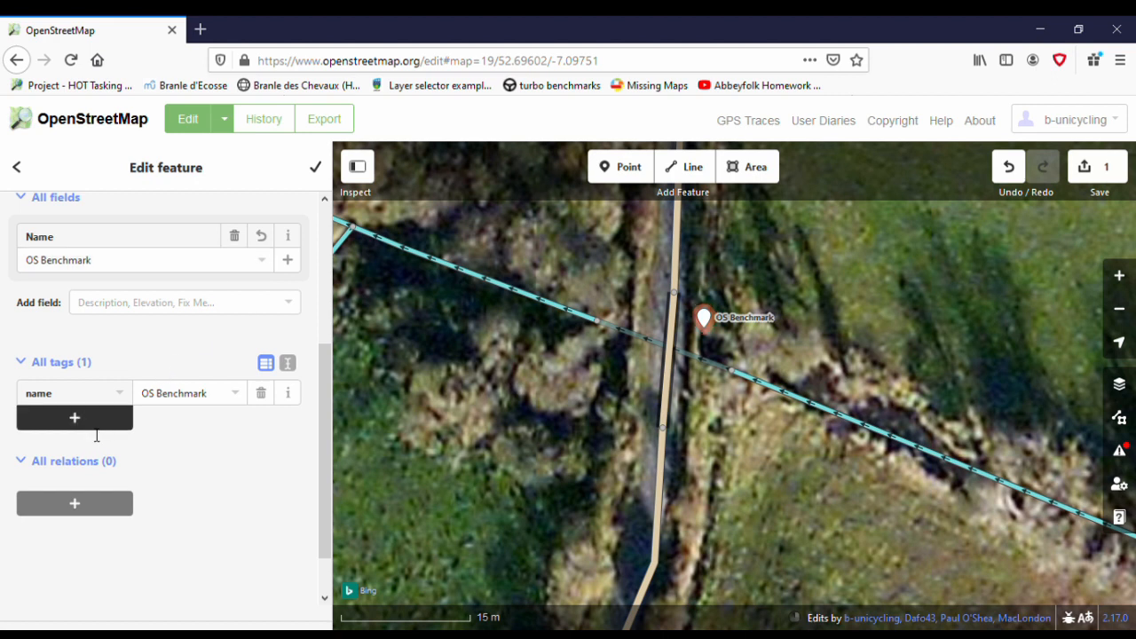
type("man_ma")
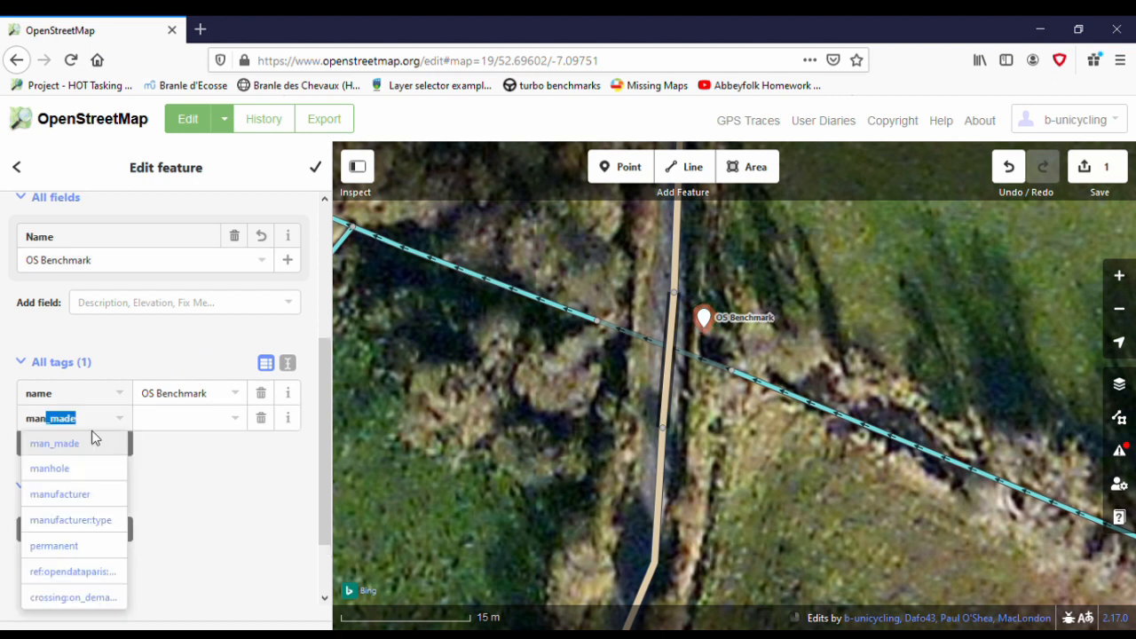
type("d")
left_click(94, 442)
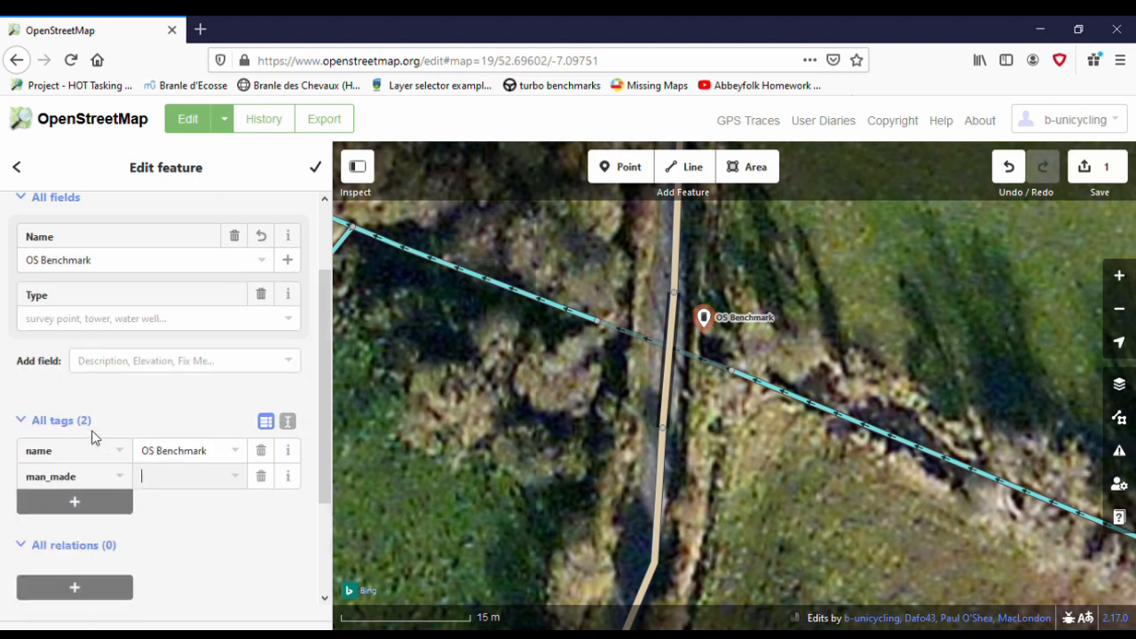
type("survey_point")
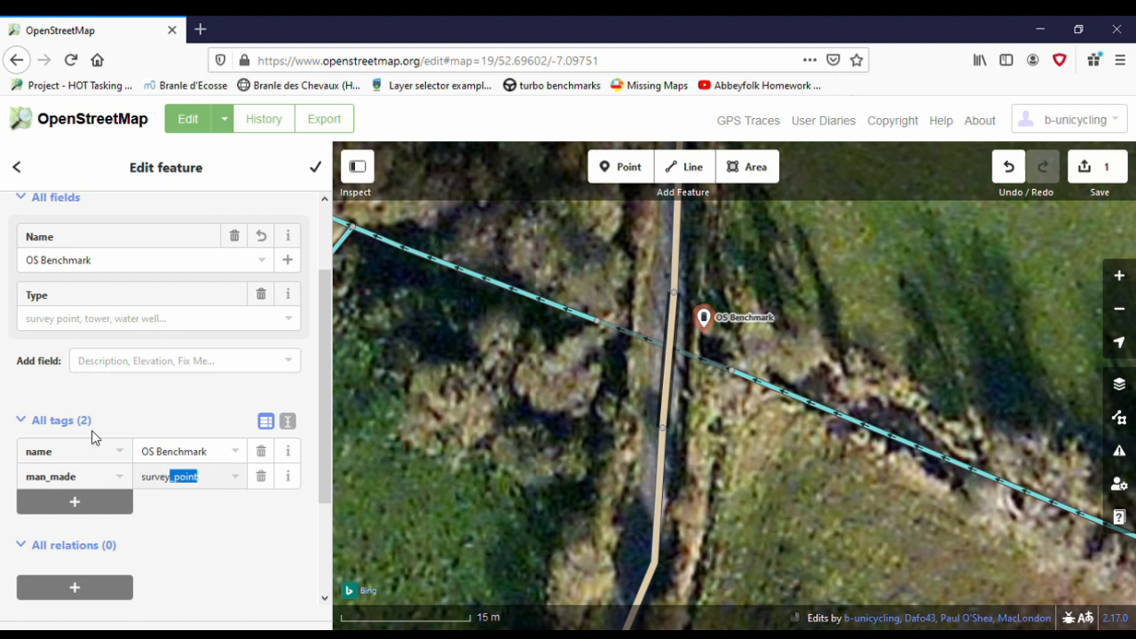
key("Tab")
type("benchmark")
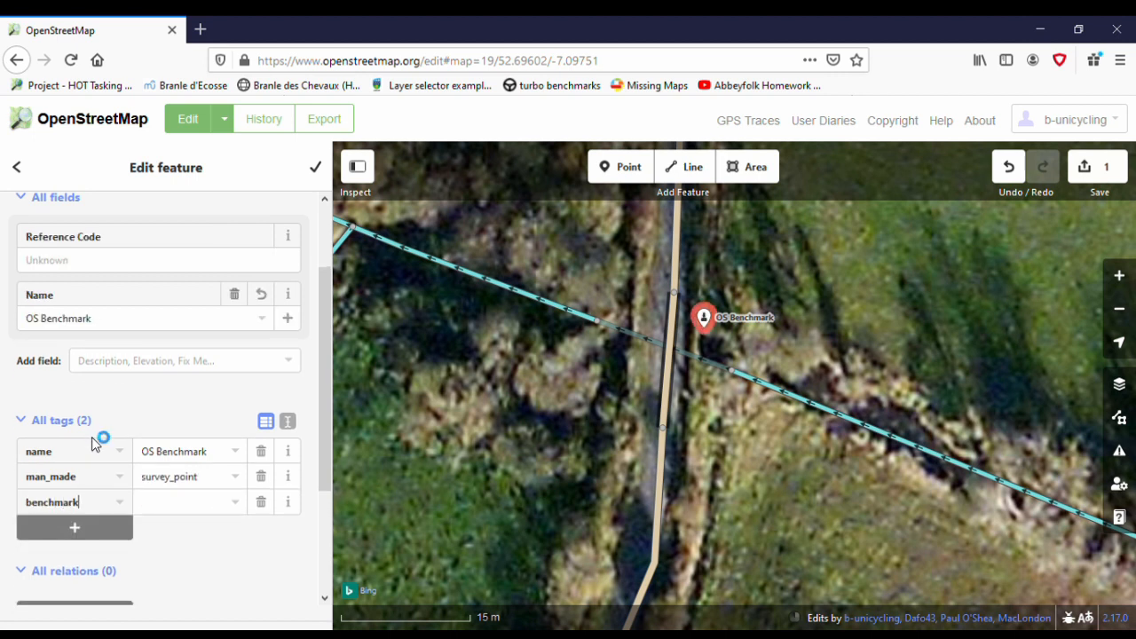
key("Tab")
type("yes")
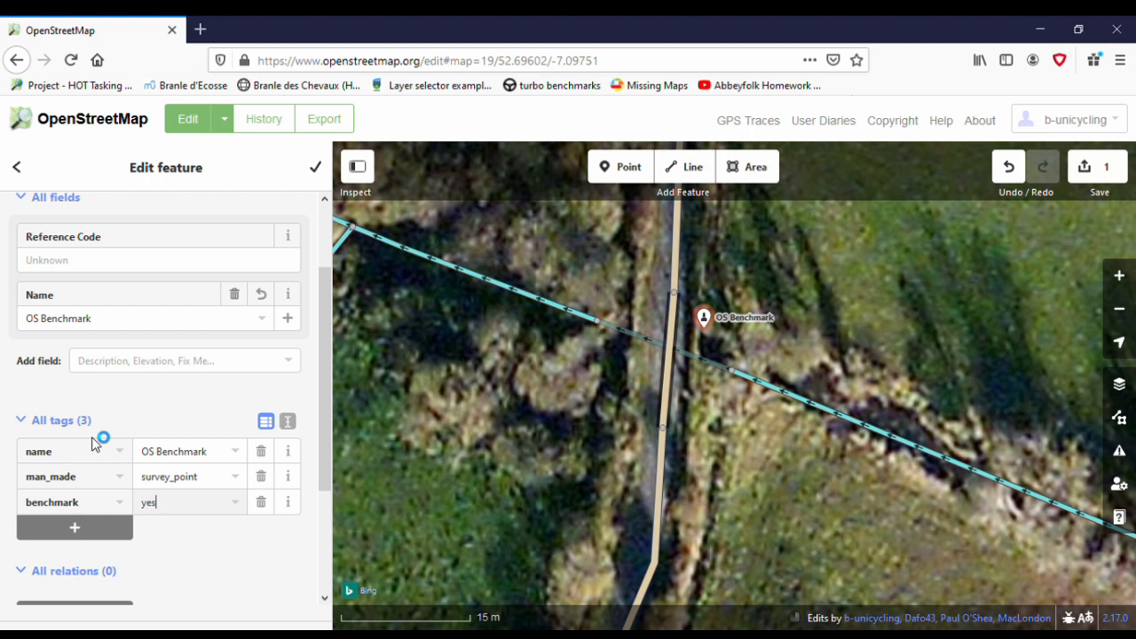
key("Tab")
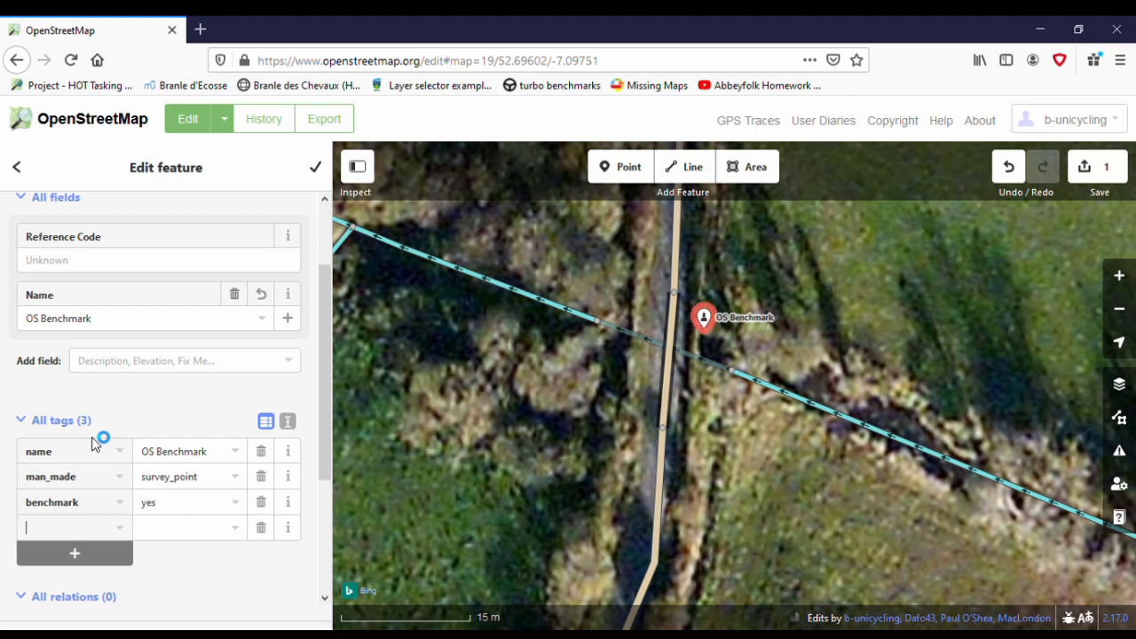
- Add a source tag to the benchmark point with the value survey;OS 25'' map;OS Cassini 6'' map
type("source")
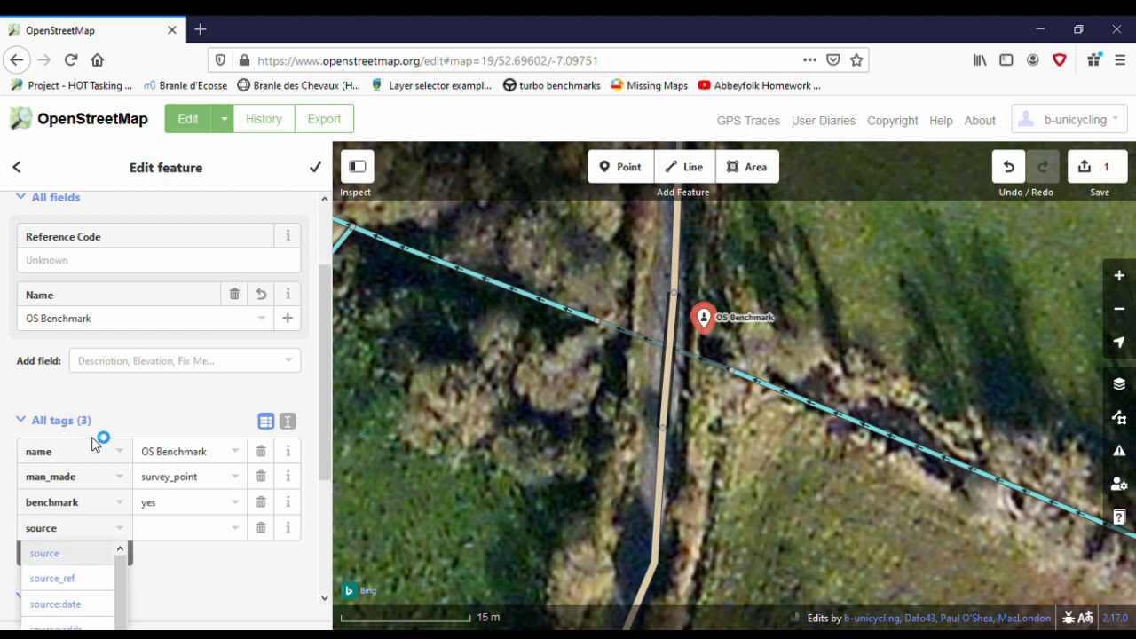
key("Tab")
type("survey;")
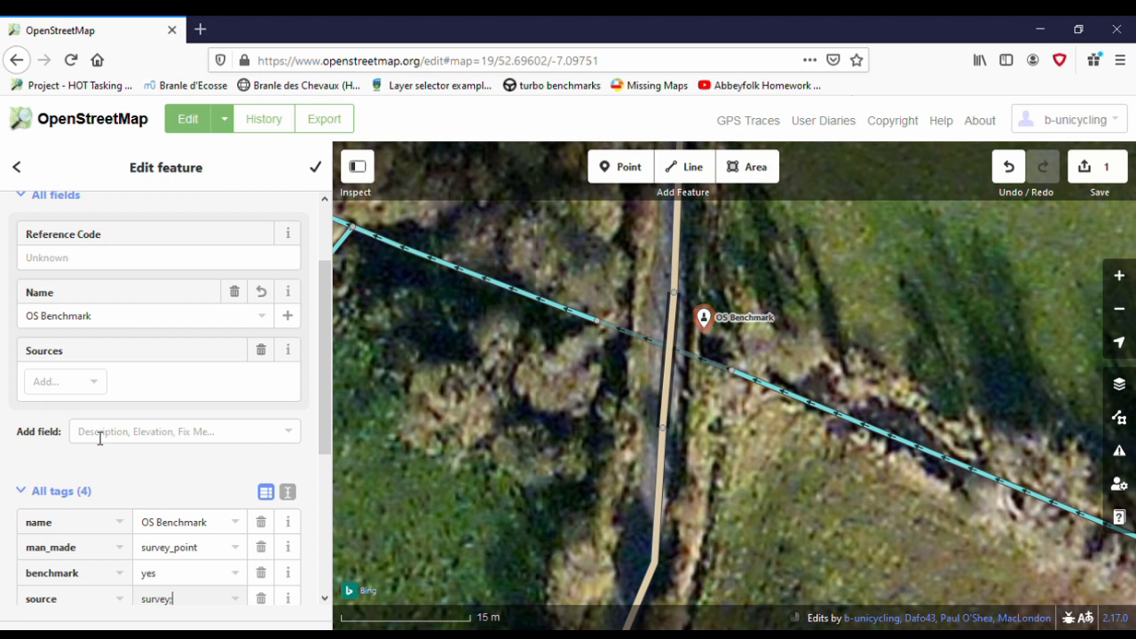
type("25")
type("\" map")
type(";")
type("OS")
type(" Cassini")
type(" 6'' map")
key("Tab")
- Add the benchmark's dimensions as tags, with width 3.75'' and height 4''
type("width")
key("Tab")
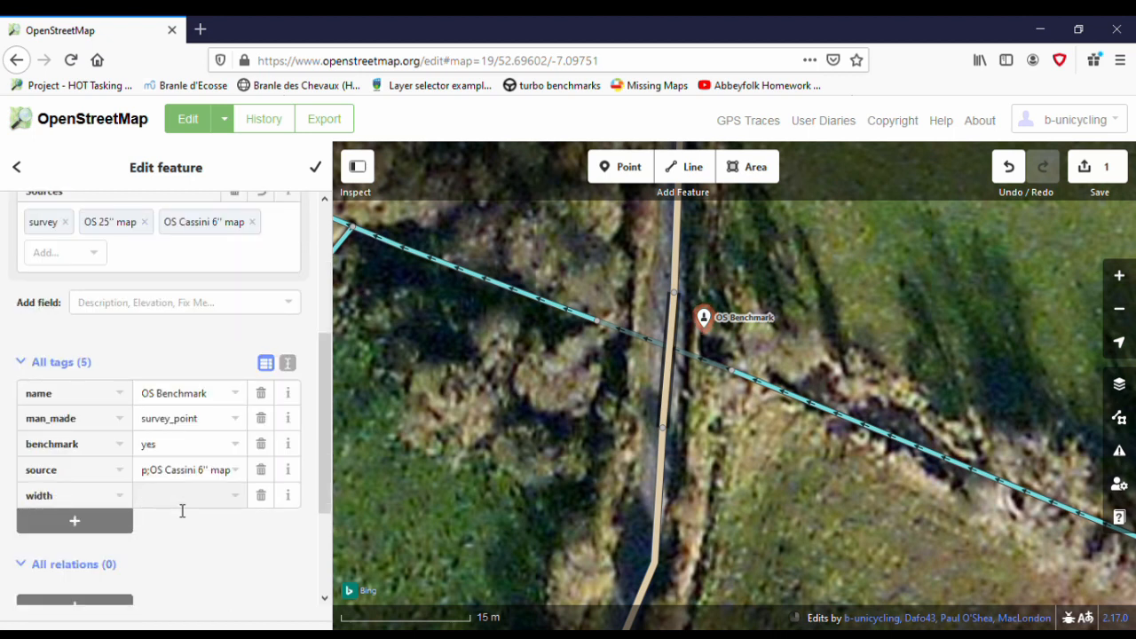
type("3.75")
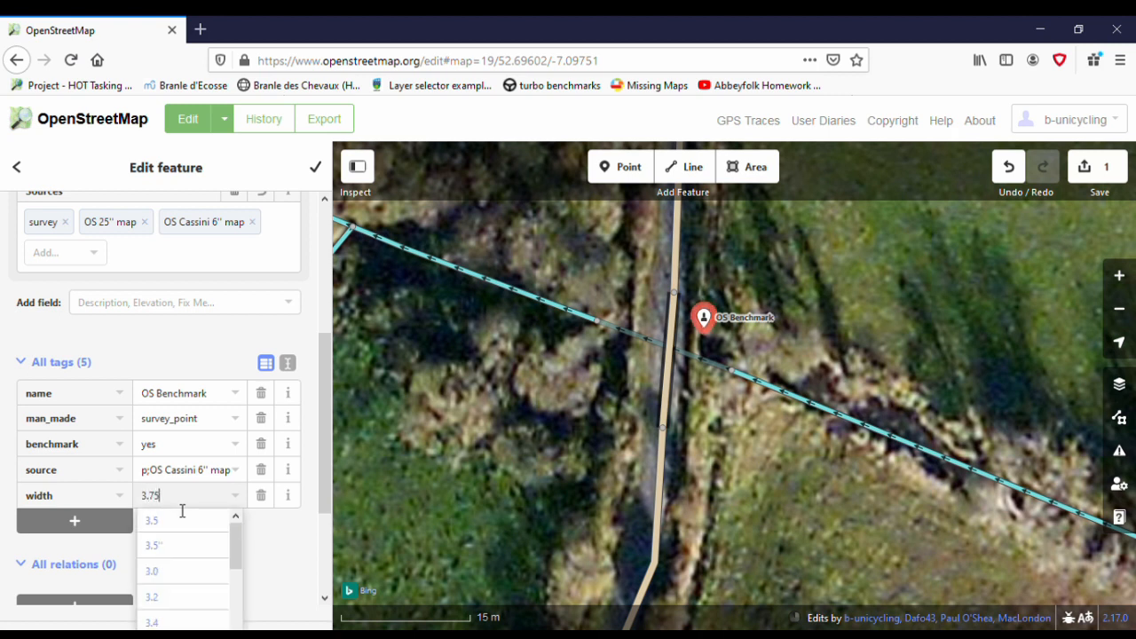
type("''")
key("Tab")
type("he")
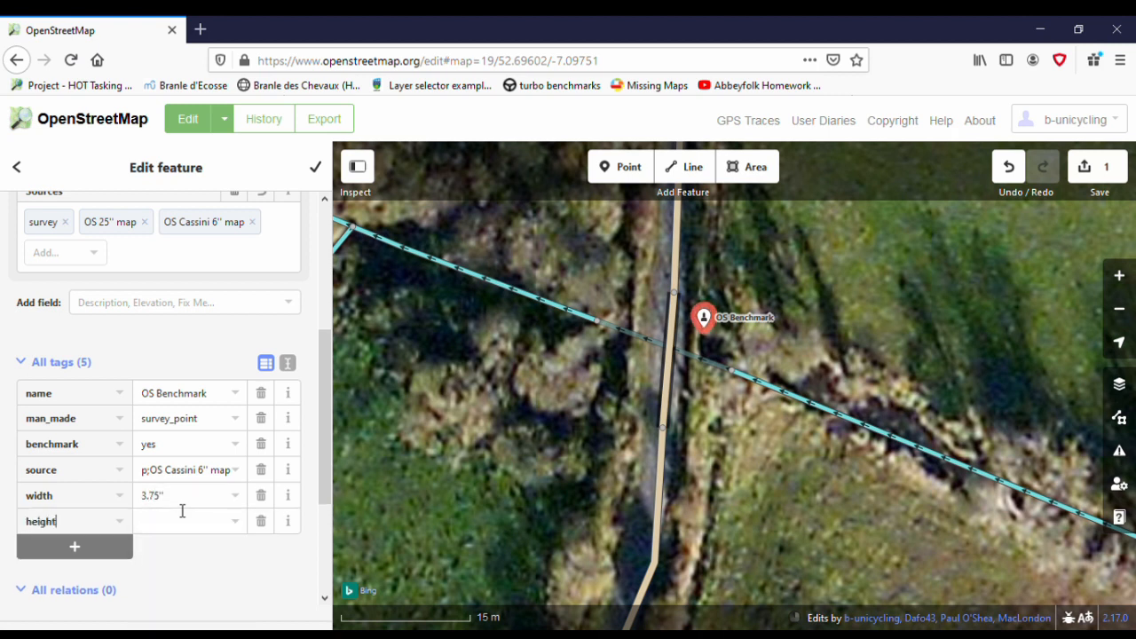
type("ight")
key("Tab")
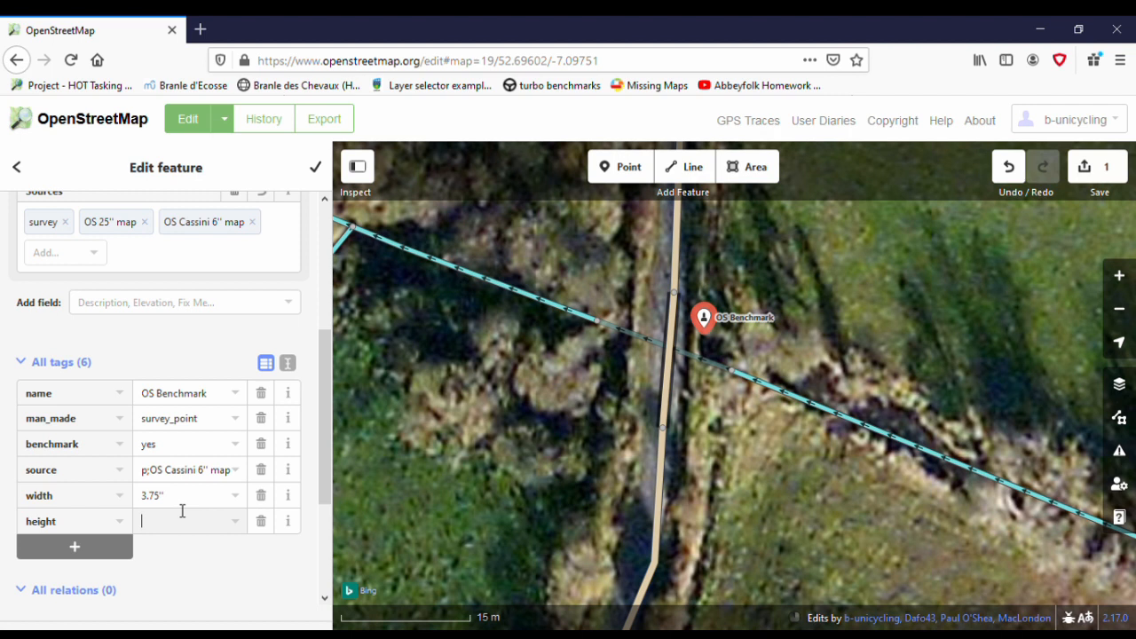
type("4''")
key("Tab")
- Add a survey_date tag to the benchmark point with the value 2020-01-07
type("sur")
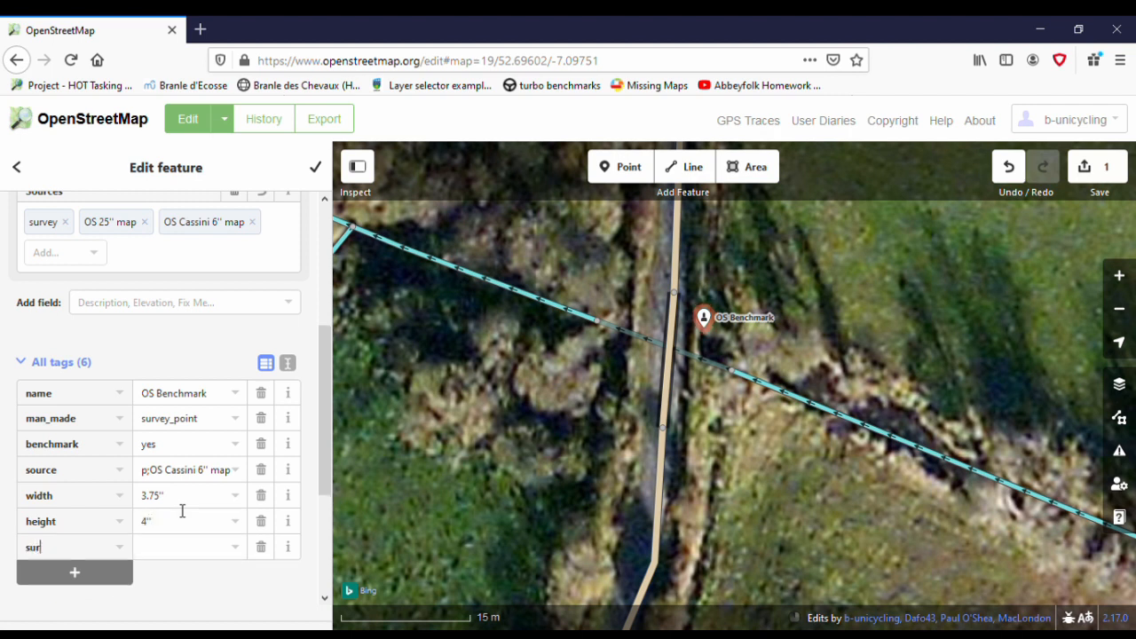
type("vey_")
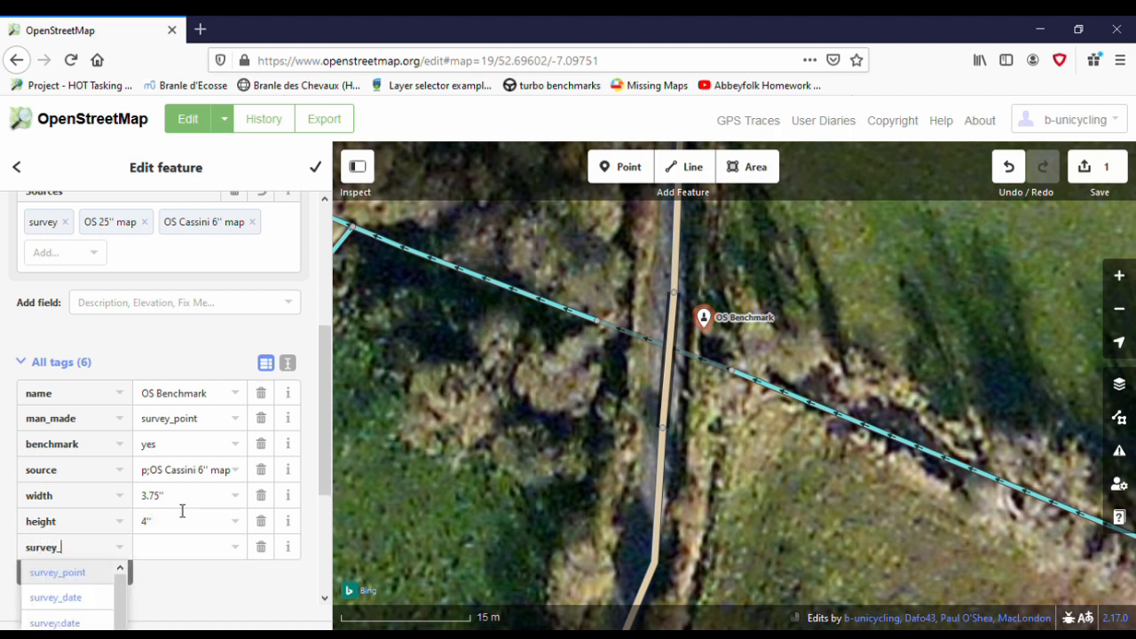
type("date")
key("Tab")
type("20")
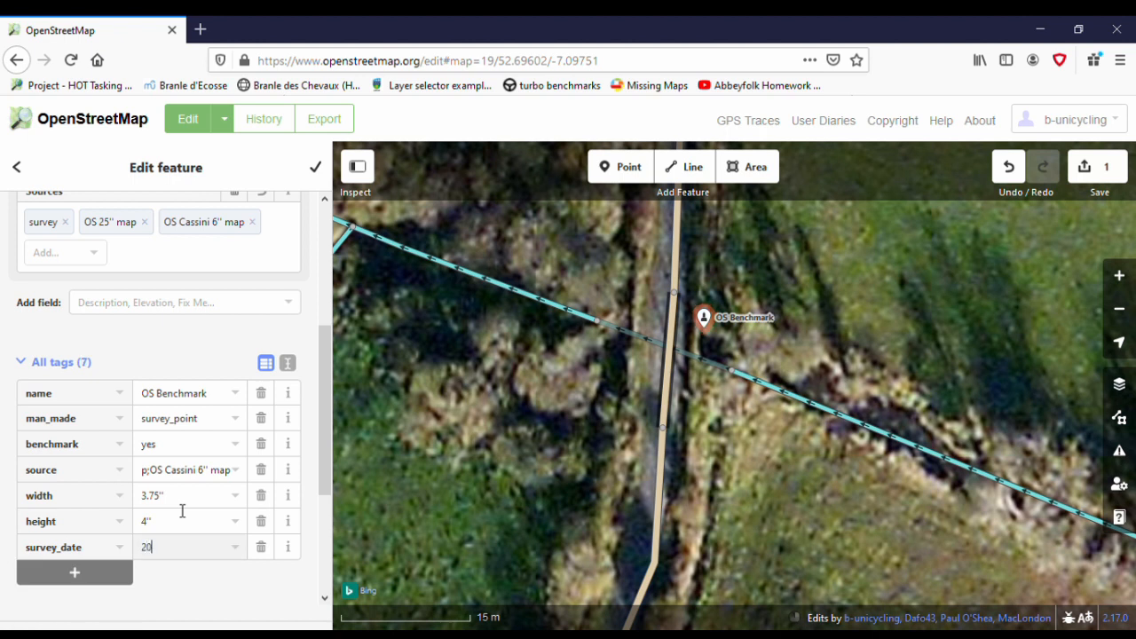
type("20-01-")
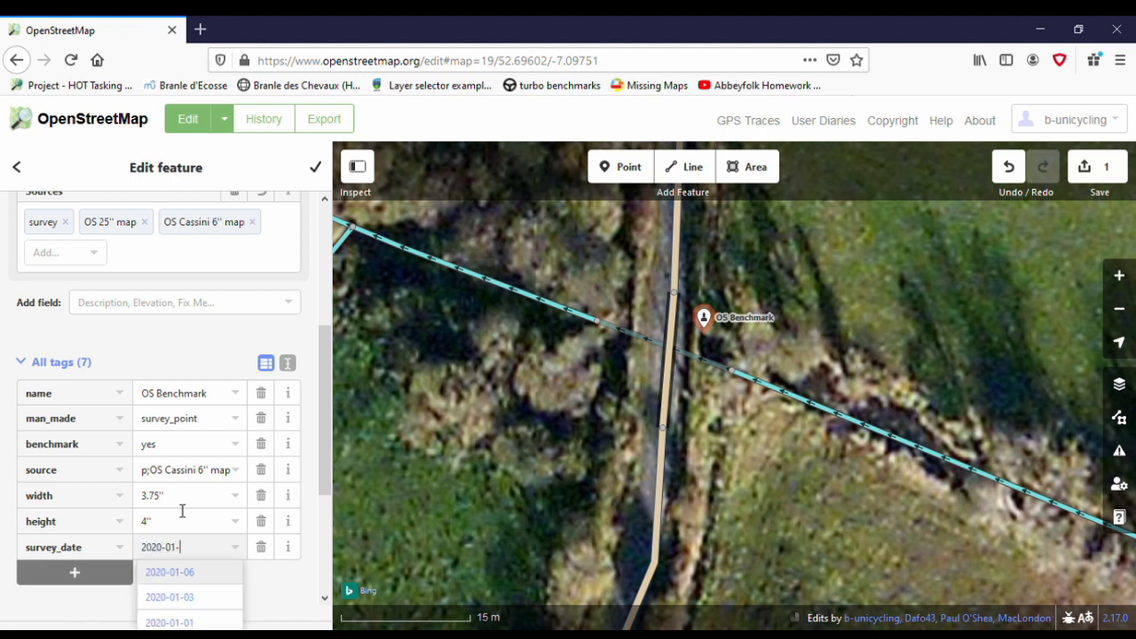
type("07")
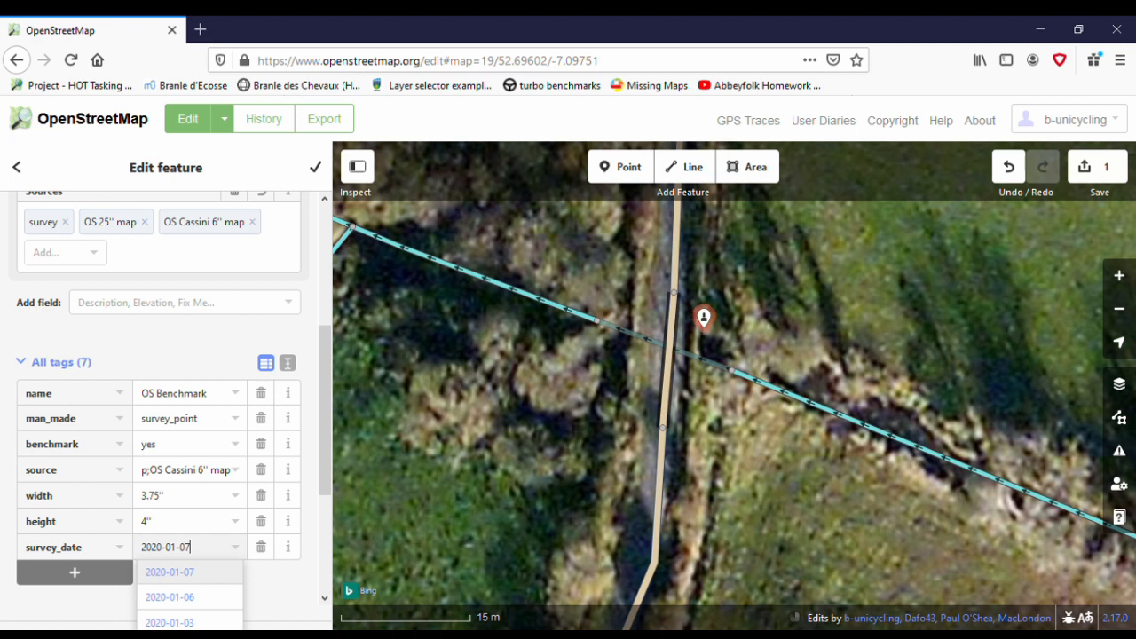
- Correct the benchmark point's survey_date to 2020-01-08 and finish editing the feature
key("BackSpace")
type("8")
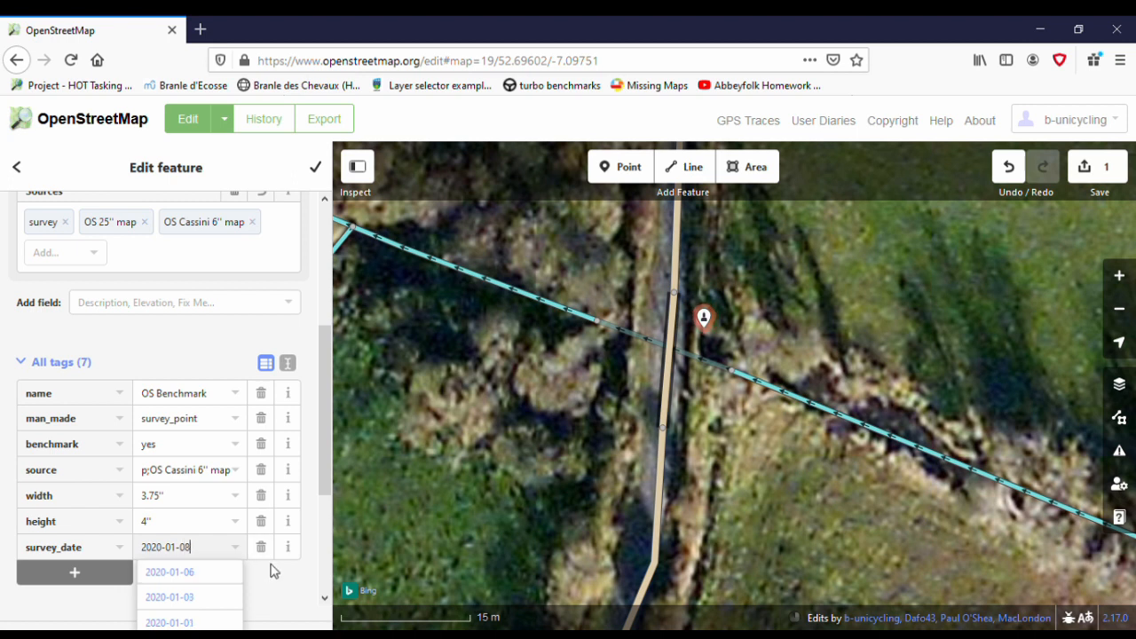
left_click(317, 168)
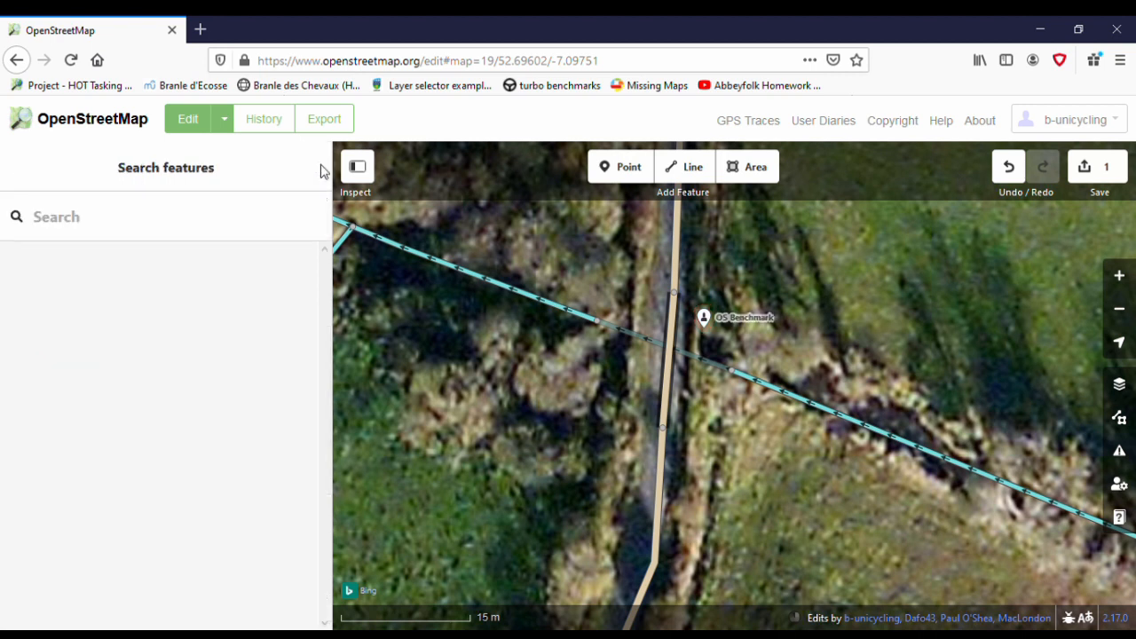
- Upload the new benchmark point to OpenStreetMap with the changeset comment "added benchmark"
left_click(1093, 170)
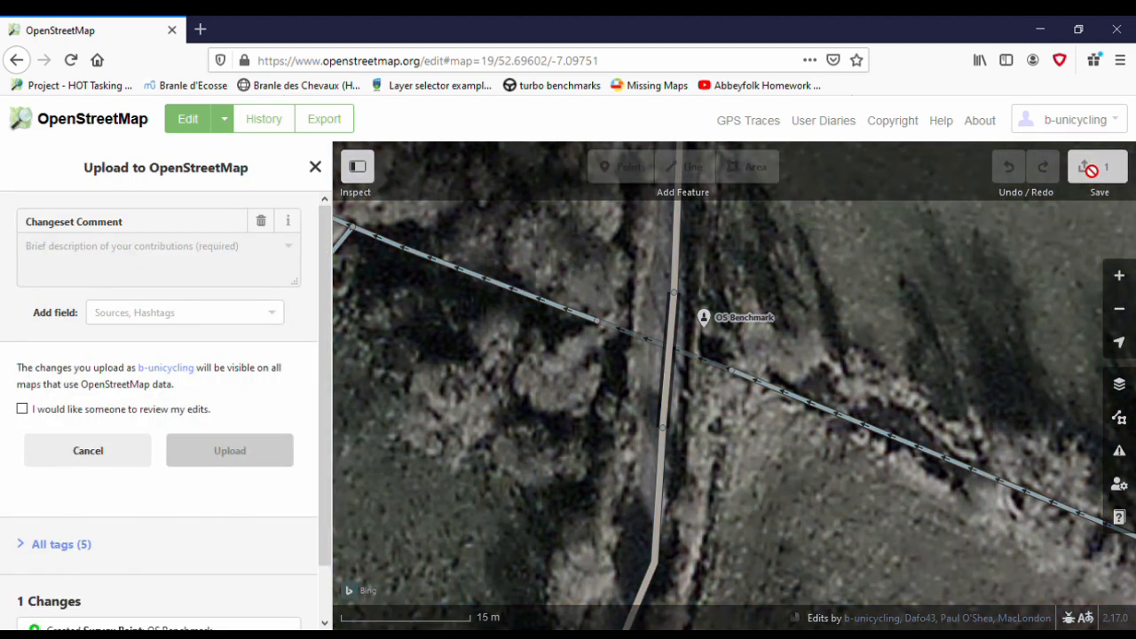
left_click(272, 241)
type("added ")
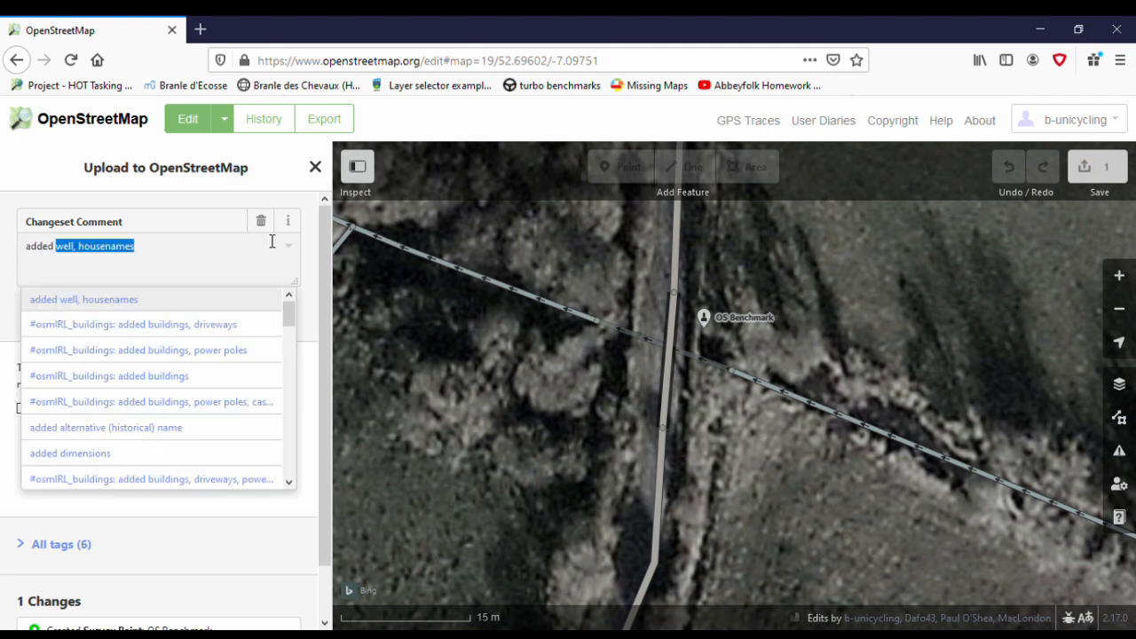
type("benchmark")
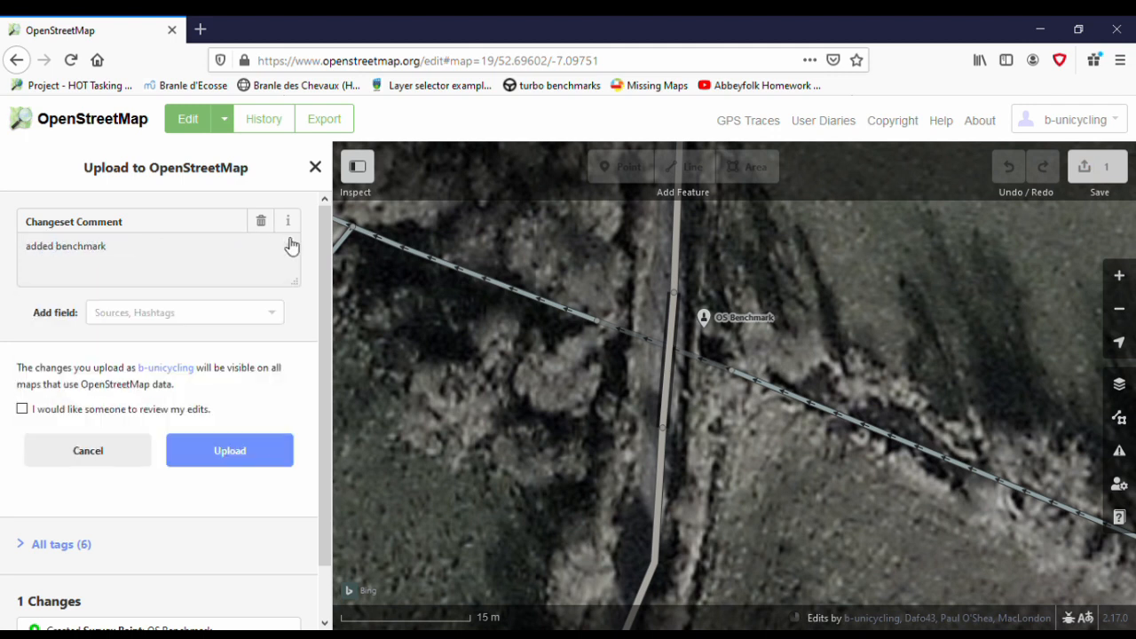
left_click(243, 459)
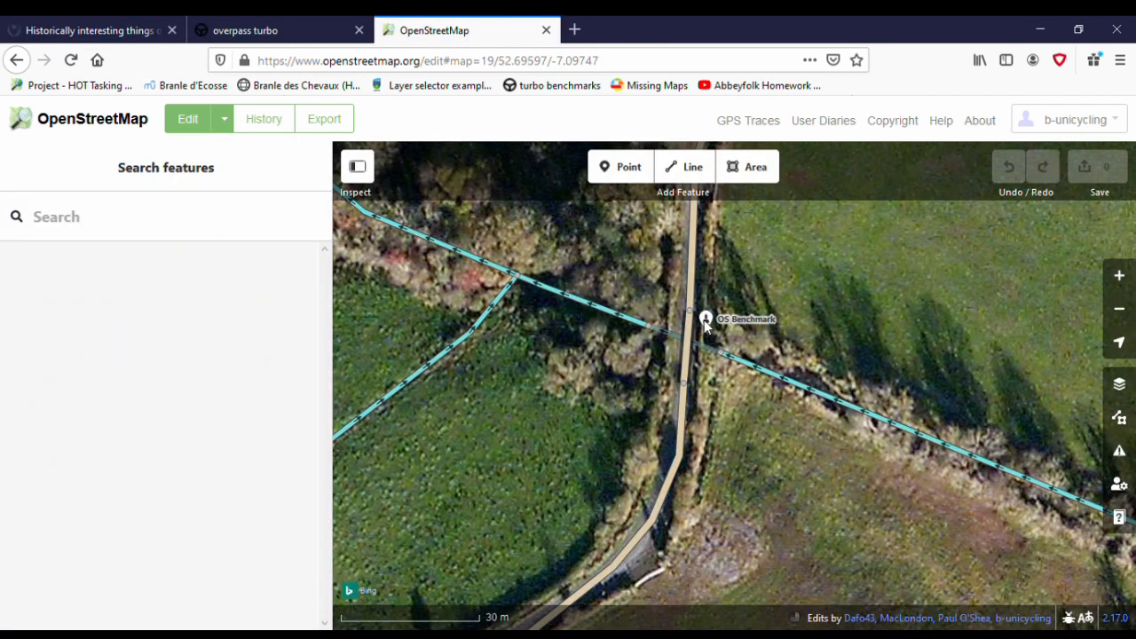
- Add a note tag to the OS Benchmark point reading "on bottom of bridge on river level, only accessible on river level"
left_click(706, 322)
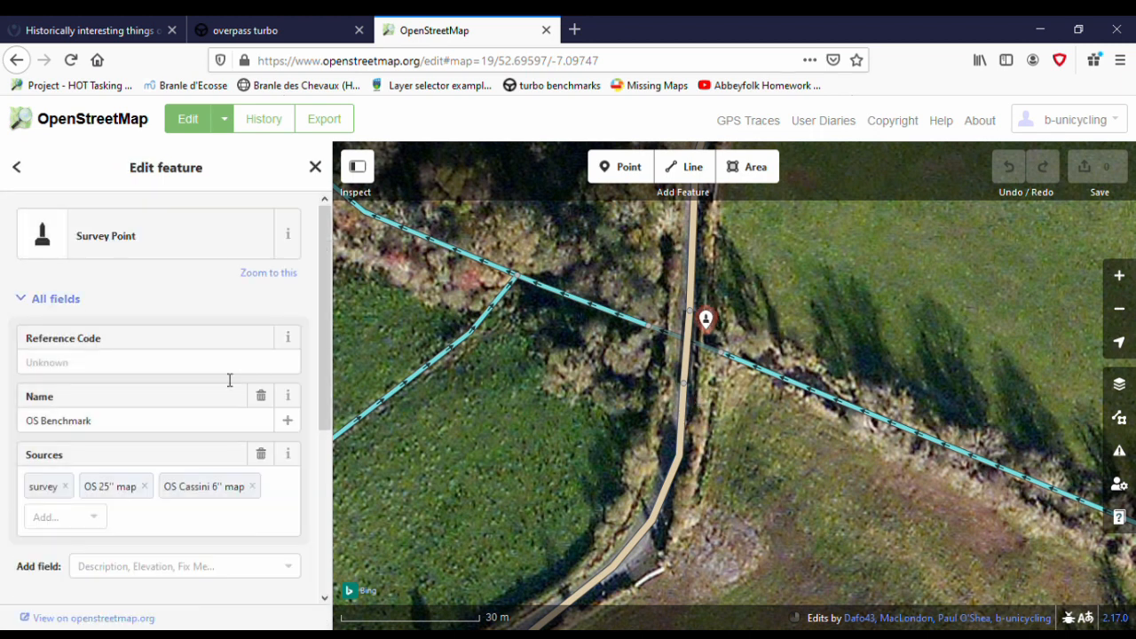
scroll(186, 399, "down", 2)
scroll(187, 400, "down", 3)
left_click(64, 392)
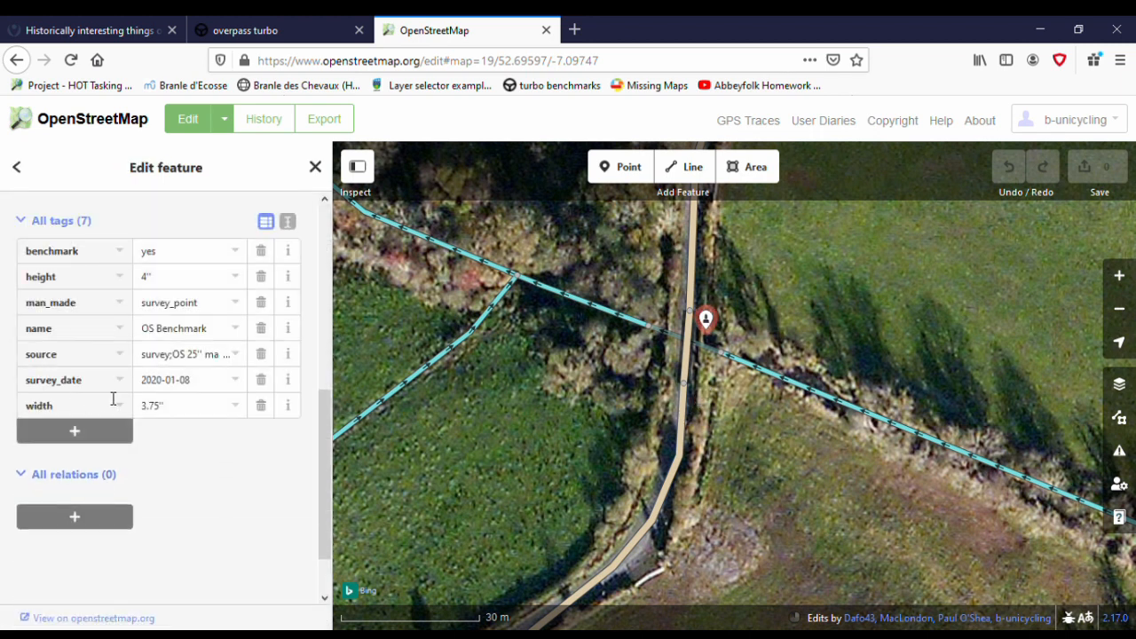
left_click(84, 441)
type("note")
key("Tab")
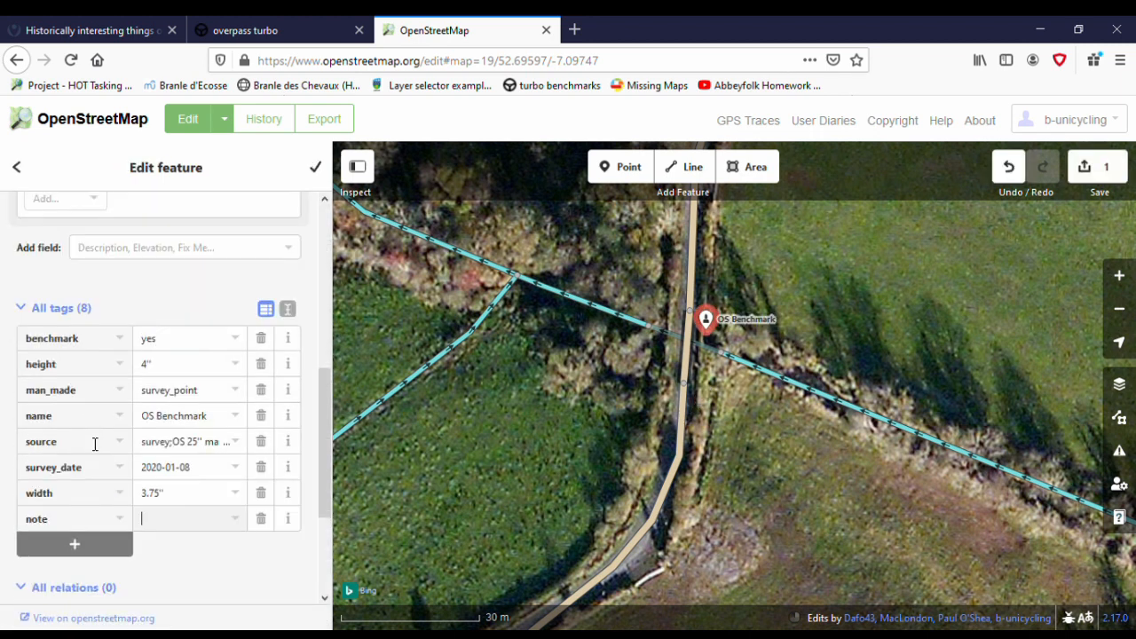
type("on bot")
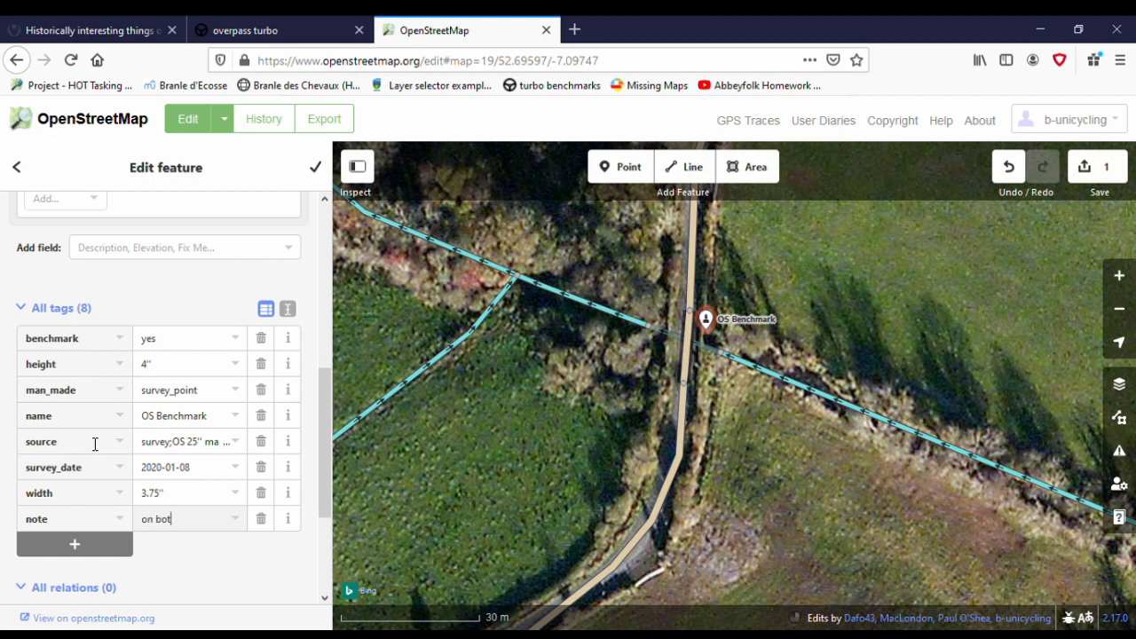
type("bottom of bridge on river le")
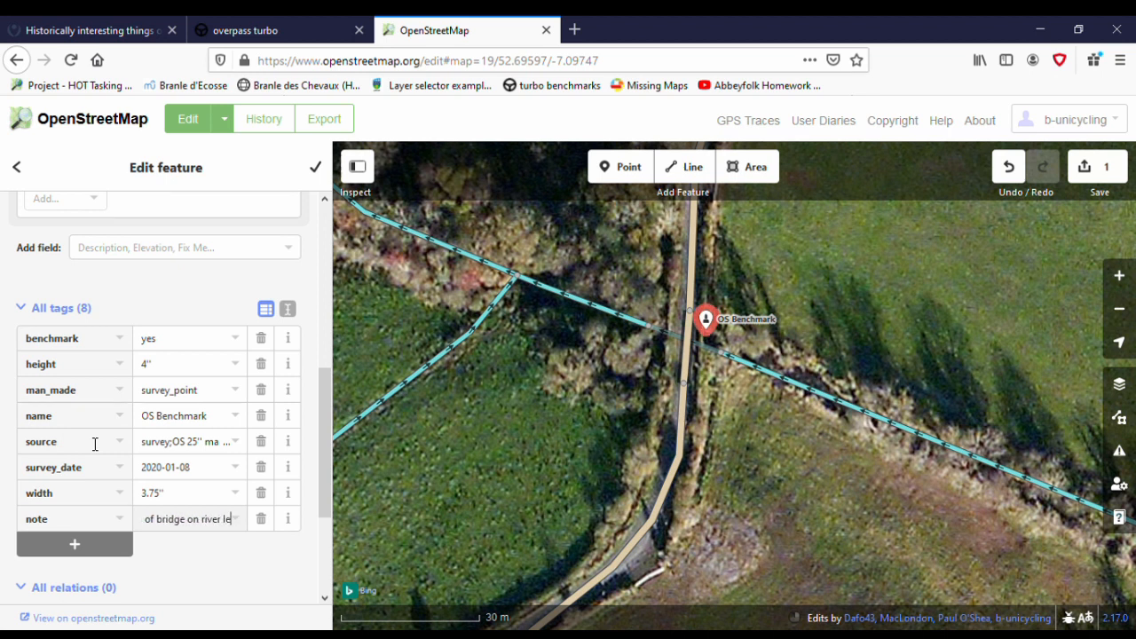
type("vel, only a")
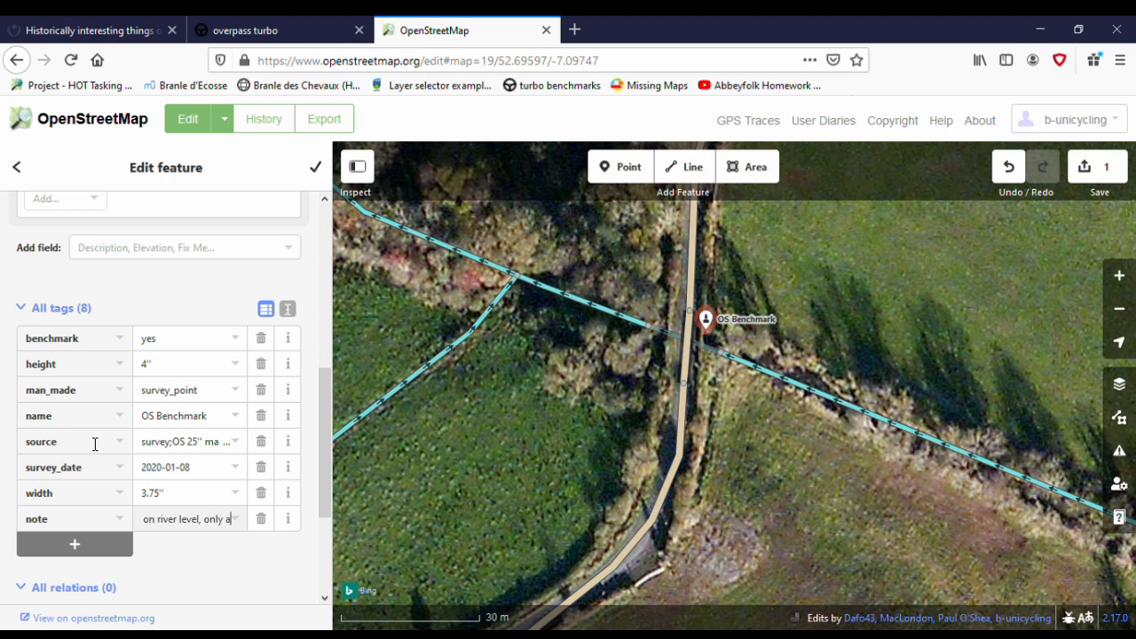
type("ccessible on river")
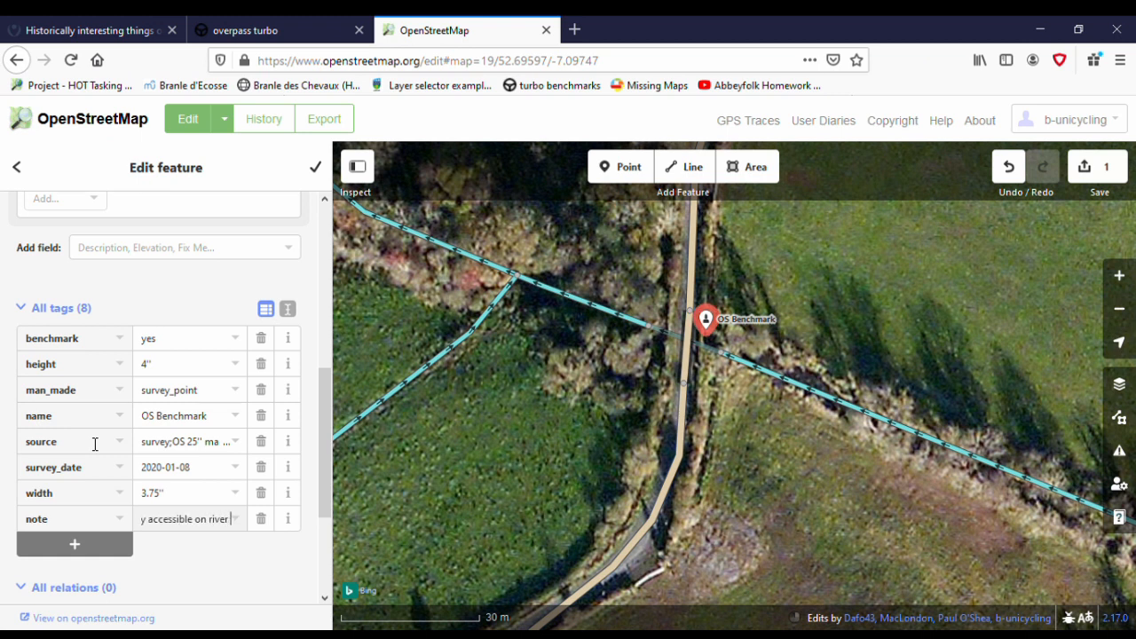
left_click(314, 168)
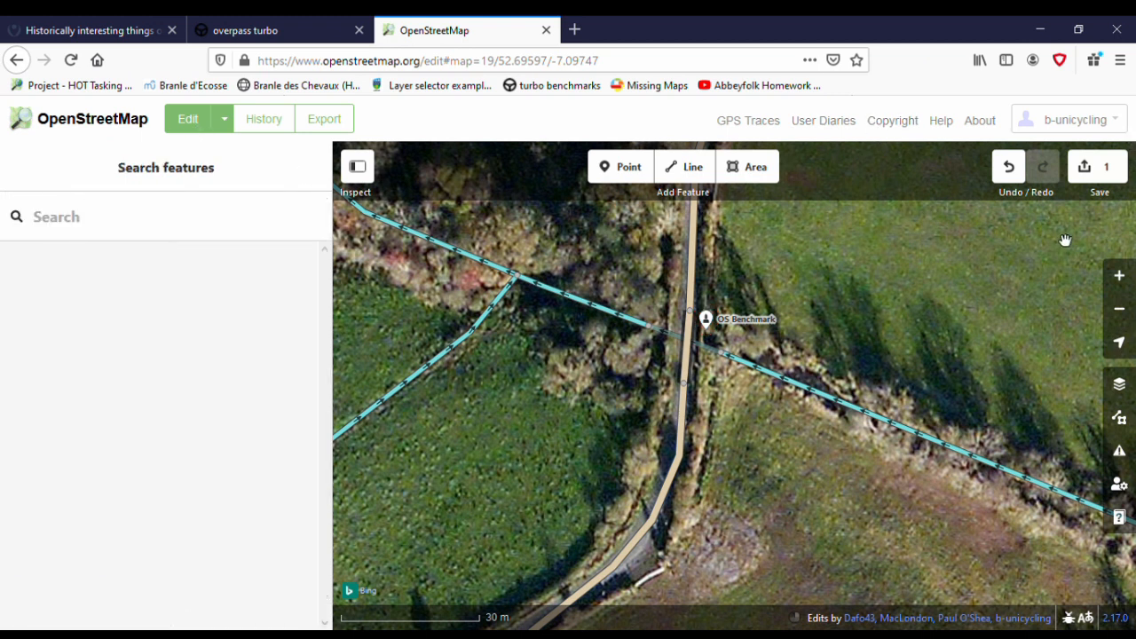
- Upload the modified benchmark point with the changeset comment "added note"
scroll(1071, 245, "up", 2)
scroll(1071, 244, "down", 1)
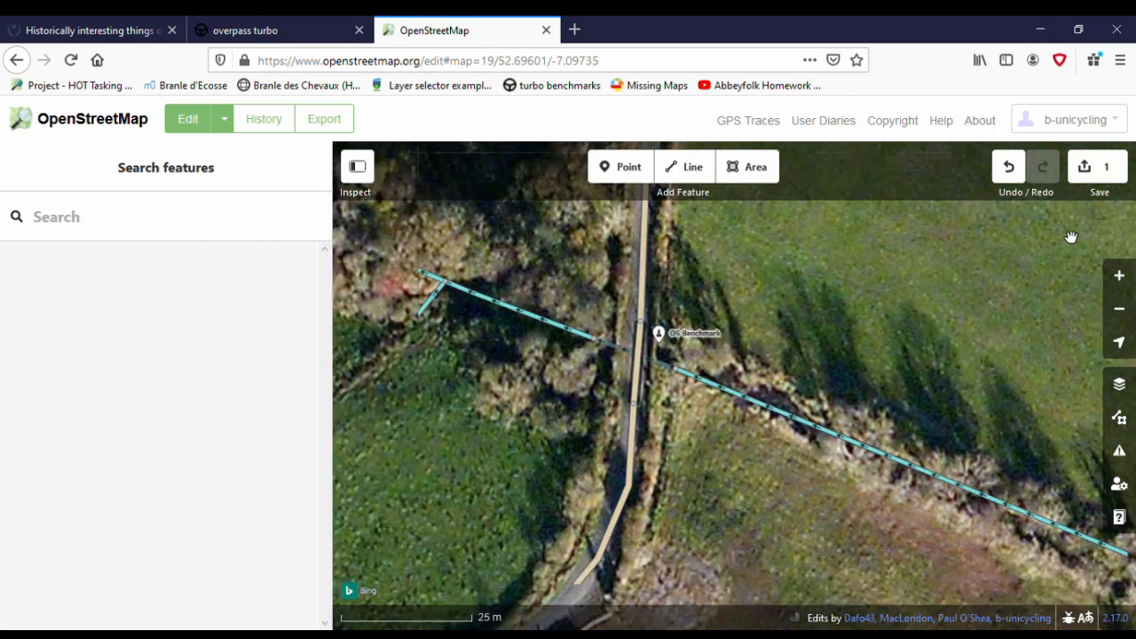
left_click(1099, 168)
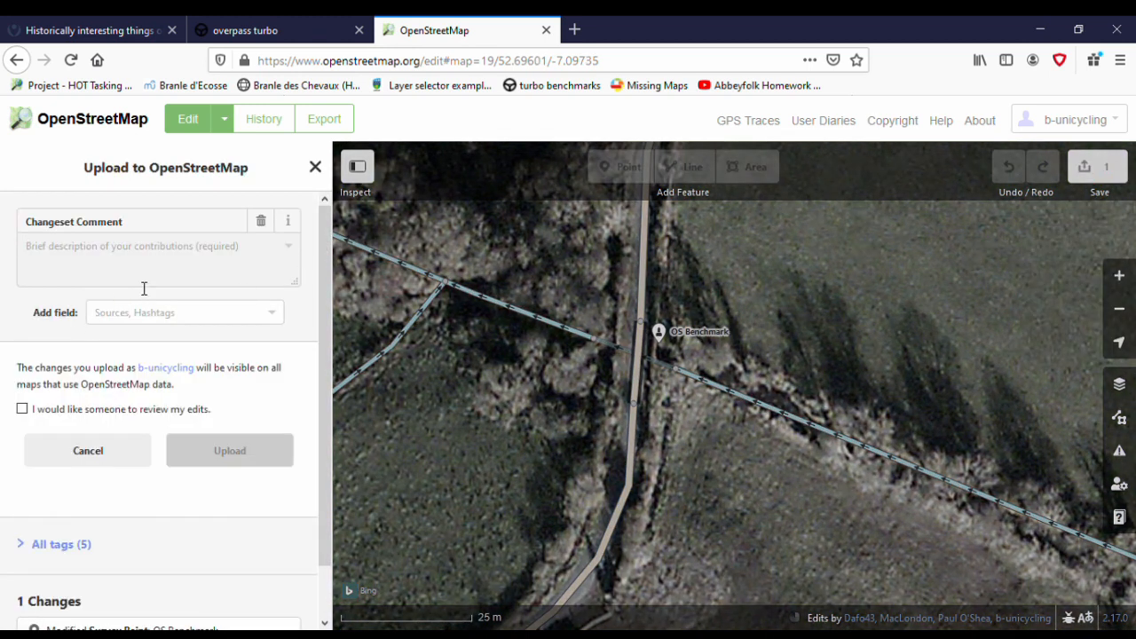
type("added note")
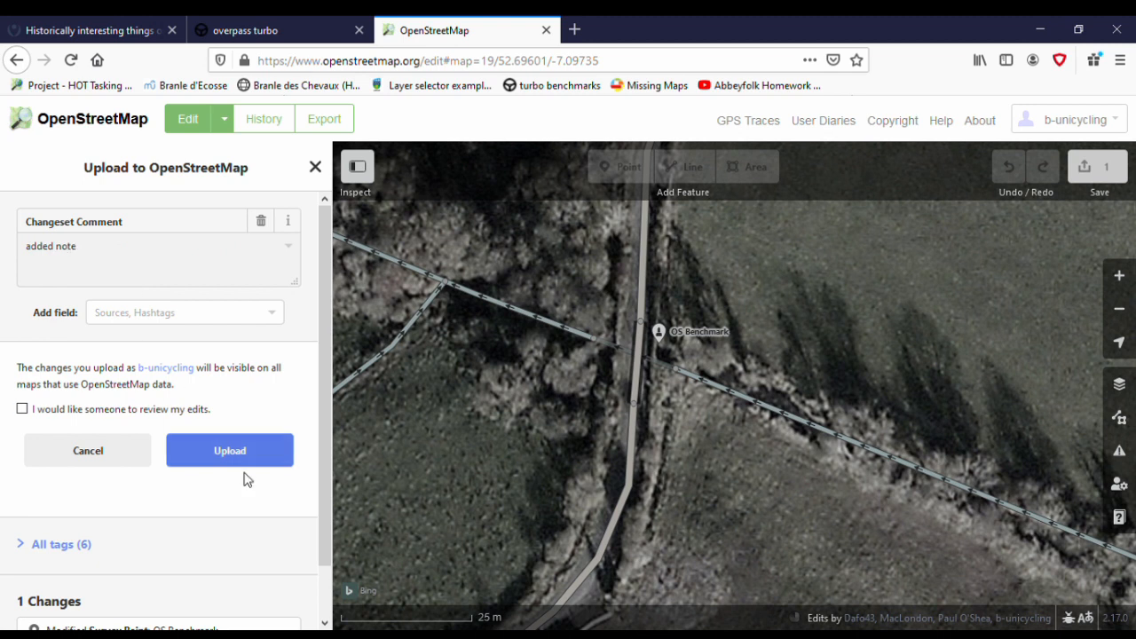
left_click(232, 450)
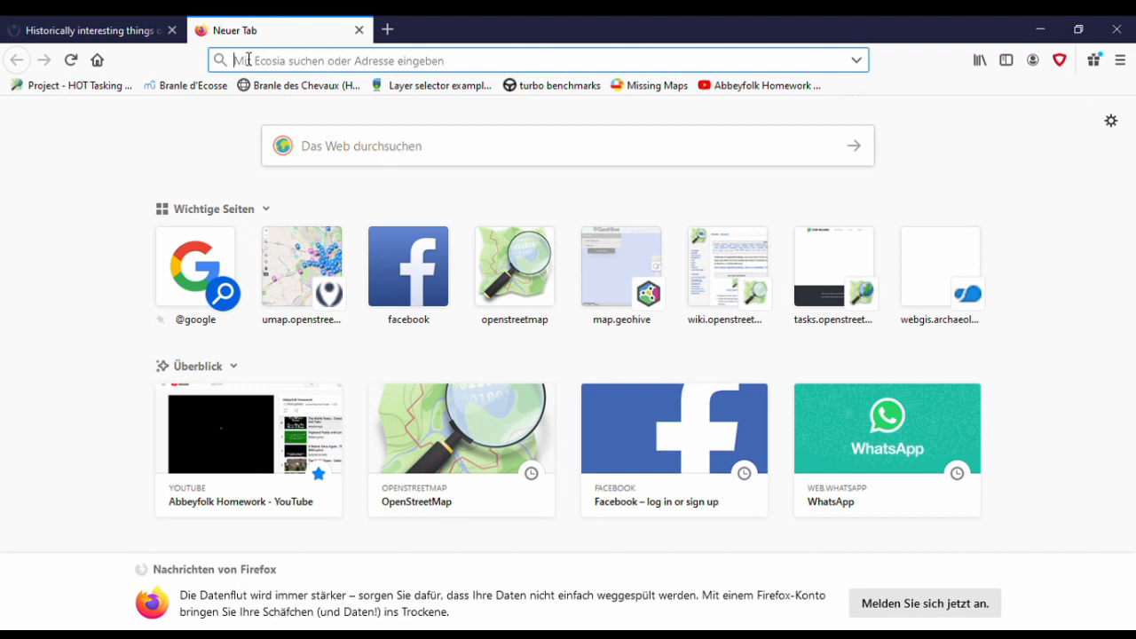
- Switch to overpass turbo at overpass-turbo.eu and load the query "benchmark=yes Ireland new" saved on osm.org
type("overpass-turbo.eu/")
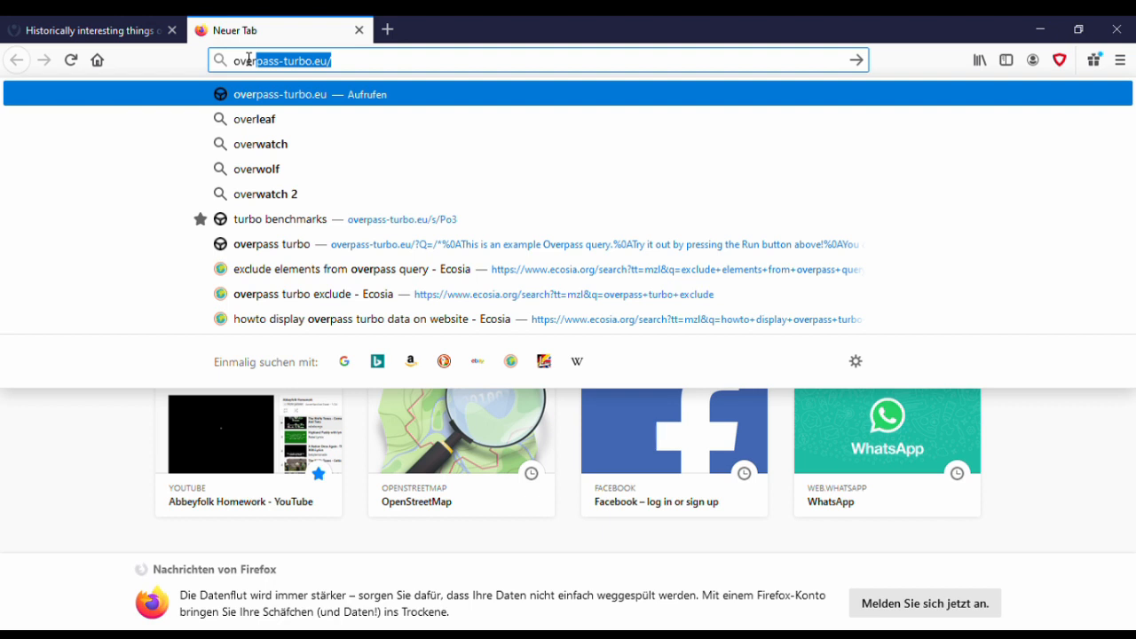
key("Return")
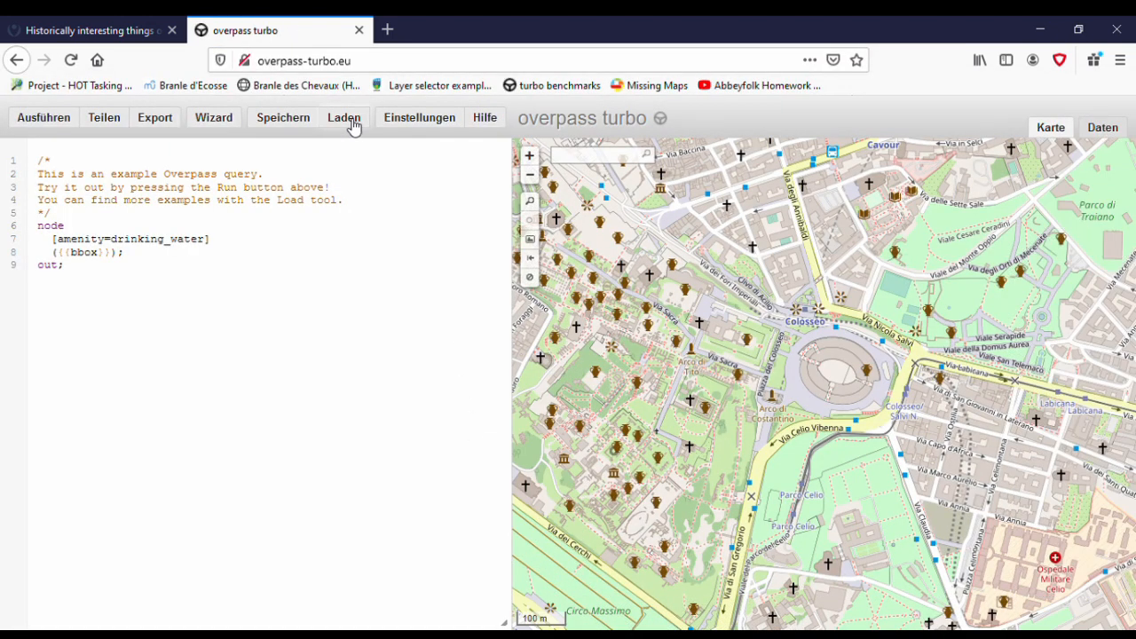
left_click(345, 119)
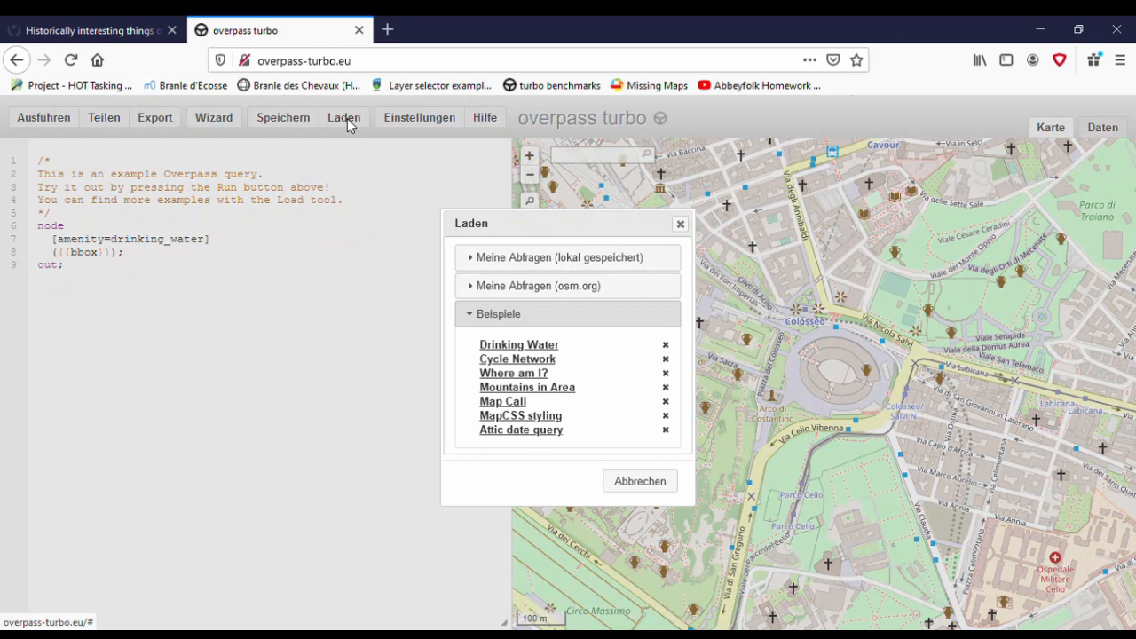
left_click(490, 290)
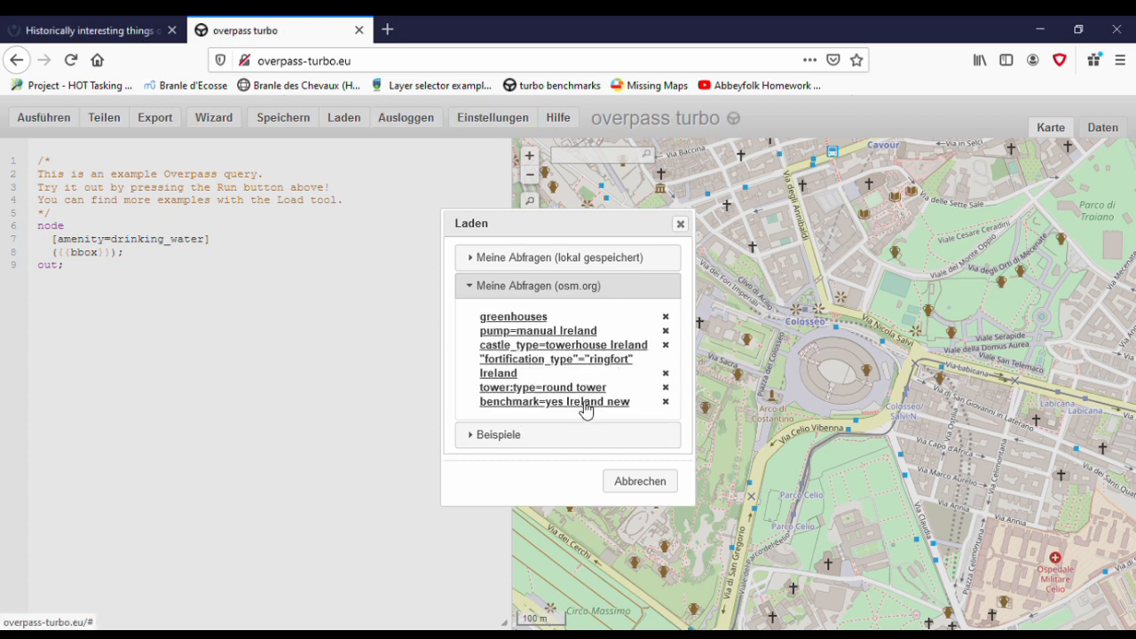
left_click(586, 403)
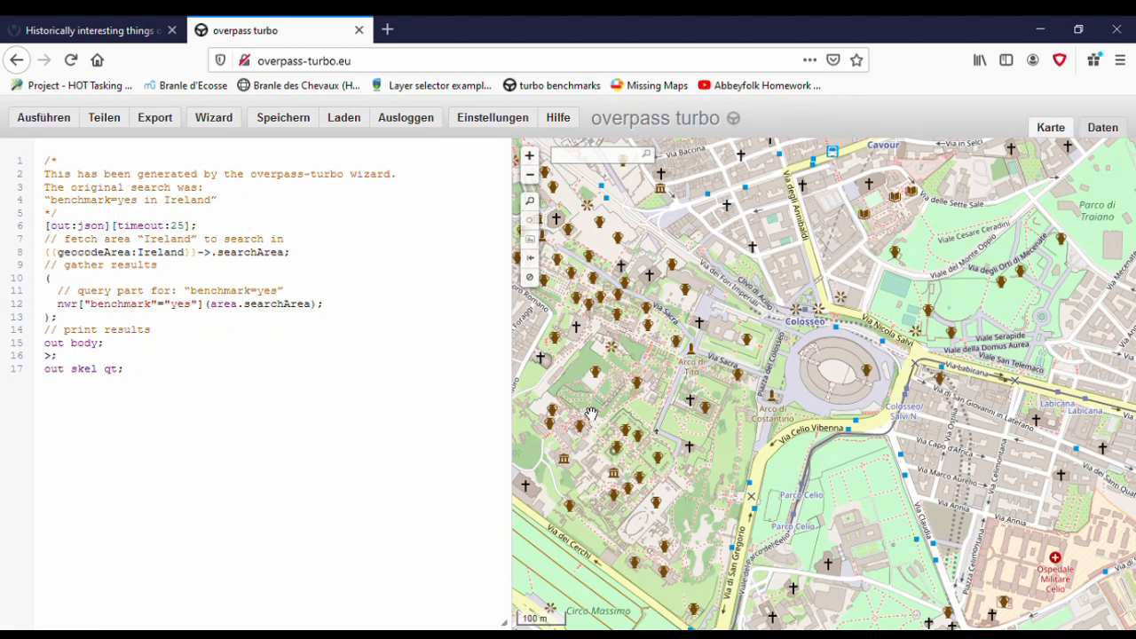
- Bring Ireland into the map view, review the query's search-area and benchmark lines, and run the query
scroll(823, 402, "down", 5)
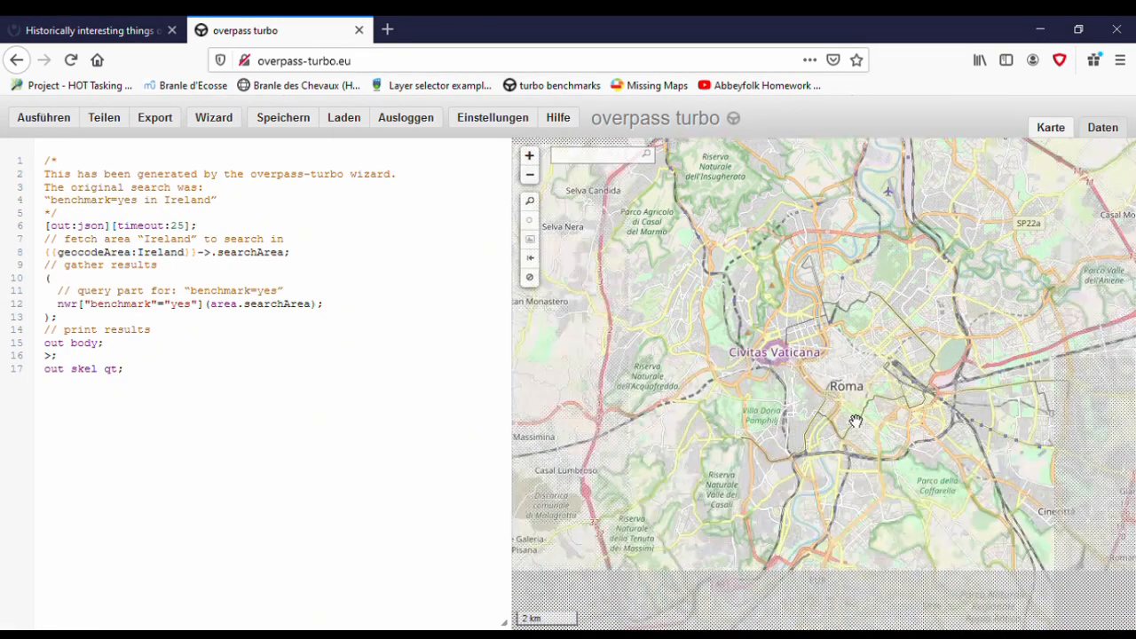
scroll(855, 421, "down", 5)
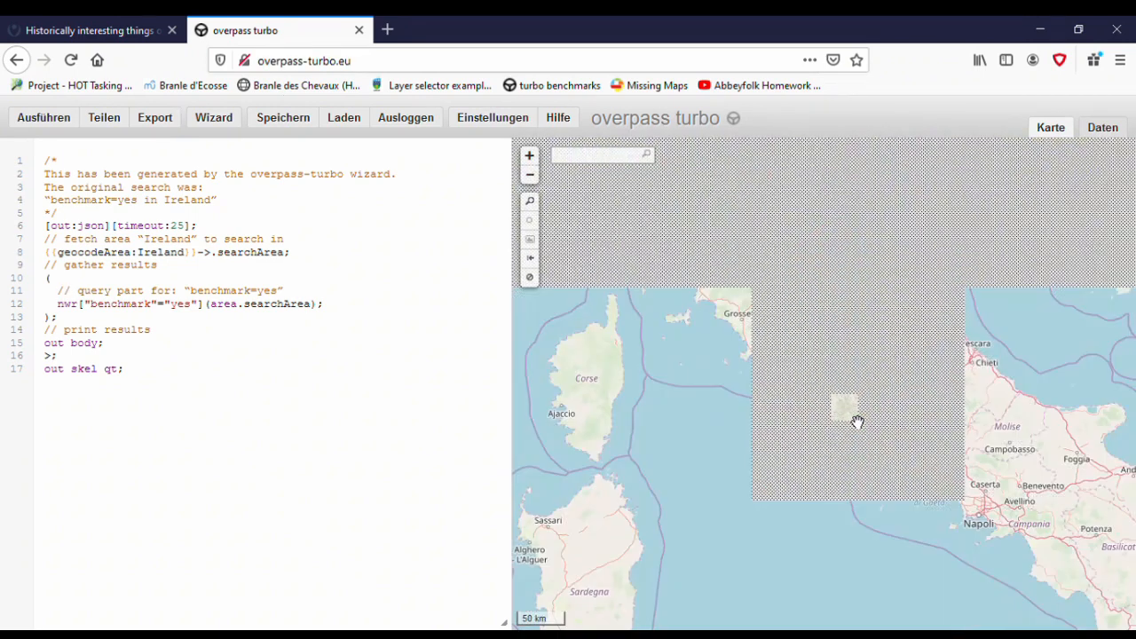
scroll(872, 507, "down", 3)
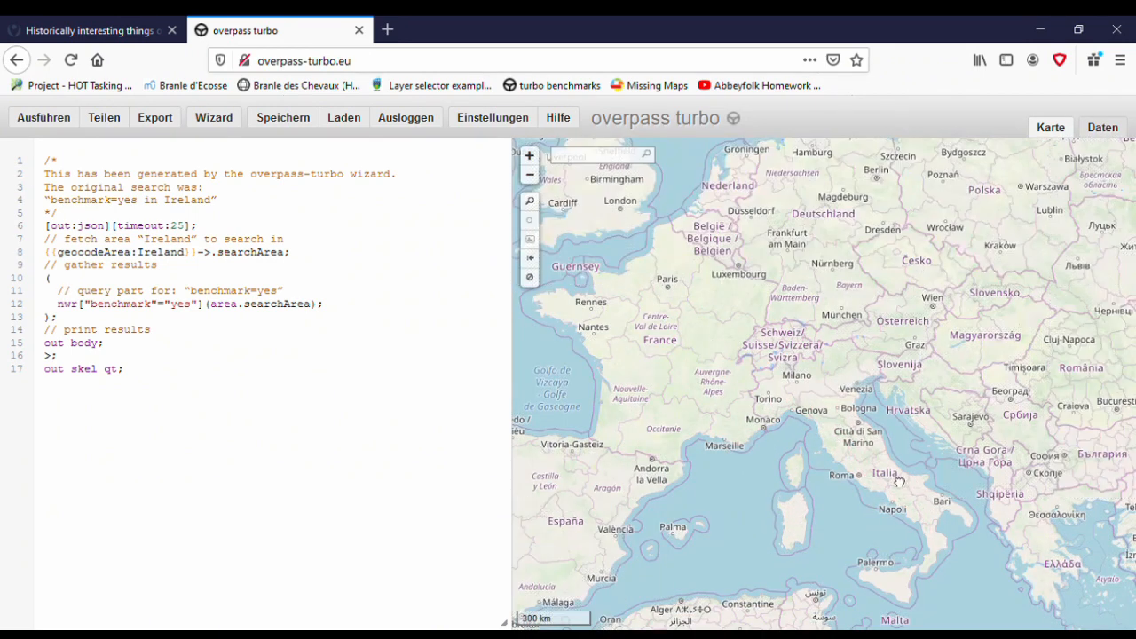
left_click_drag(893, 476, 977, 503)
scroll(756, 370, "up", 3)
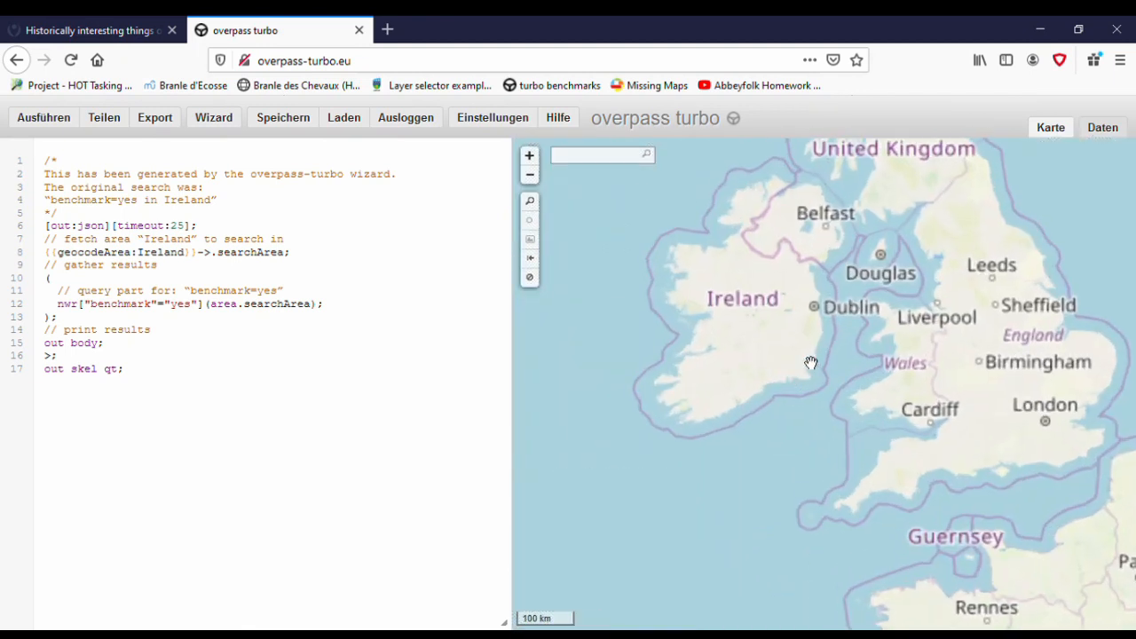
left_click_drag(771, 291, 806, 405)
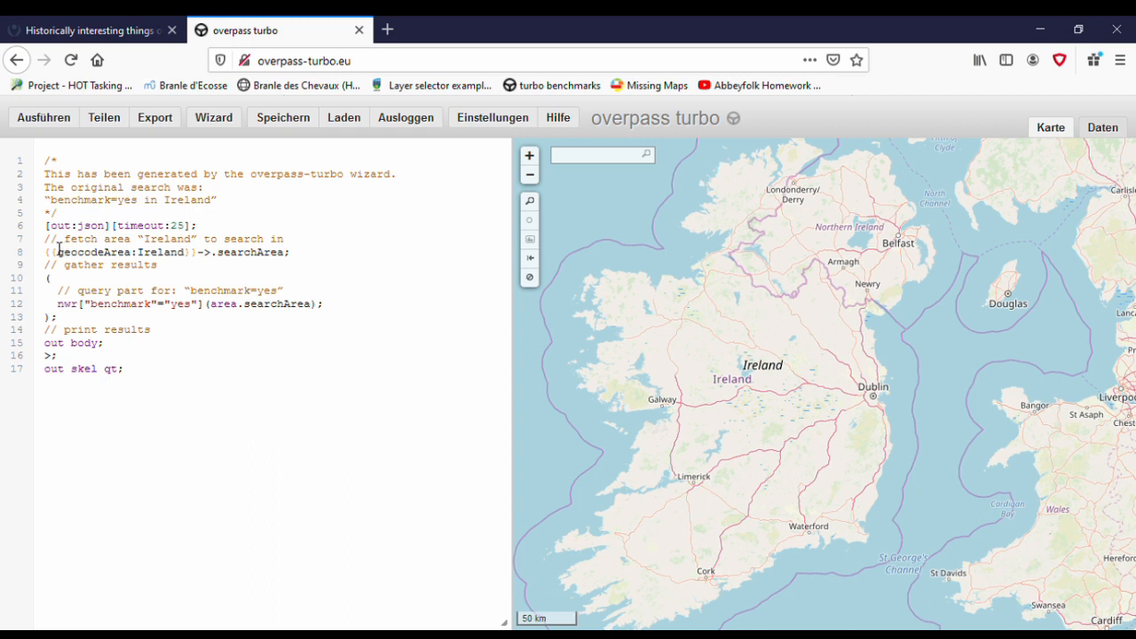
left_click_drag(46, 253, 301, 262)
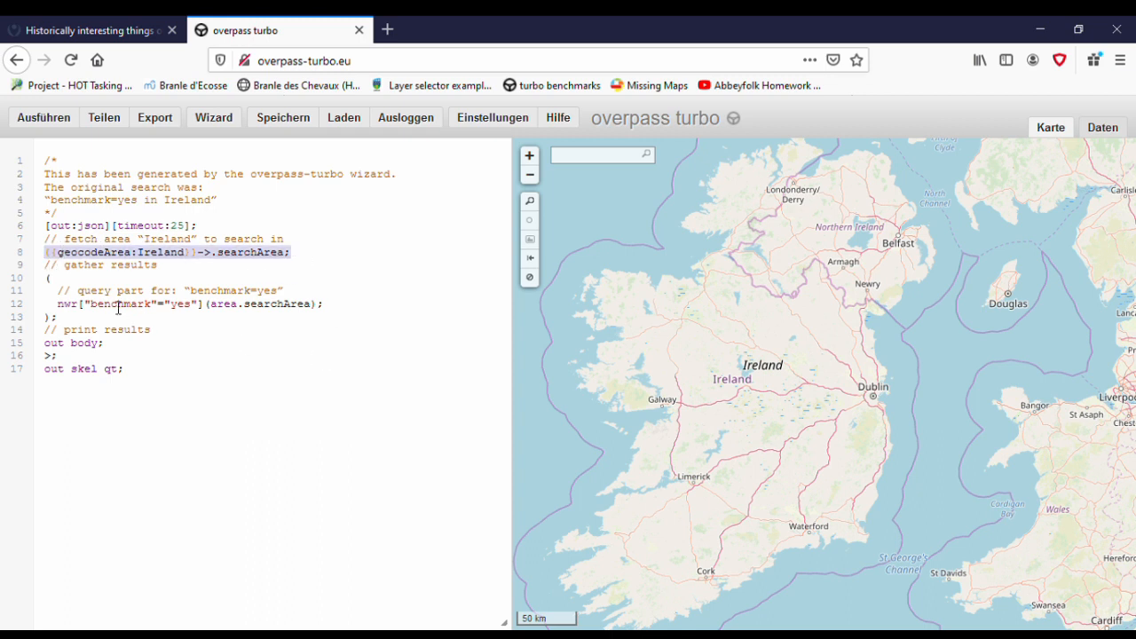
left_click_drag(56, 311, 356, 322)
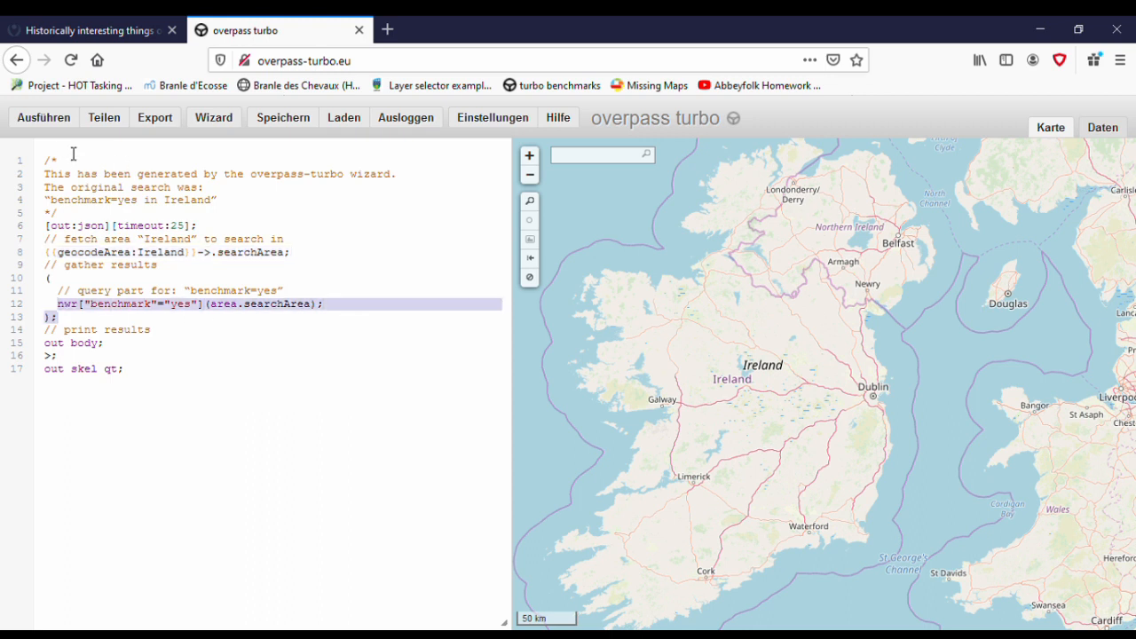
left_click(49, 124)
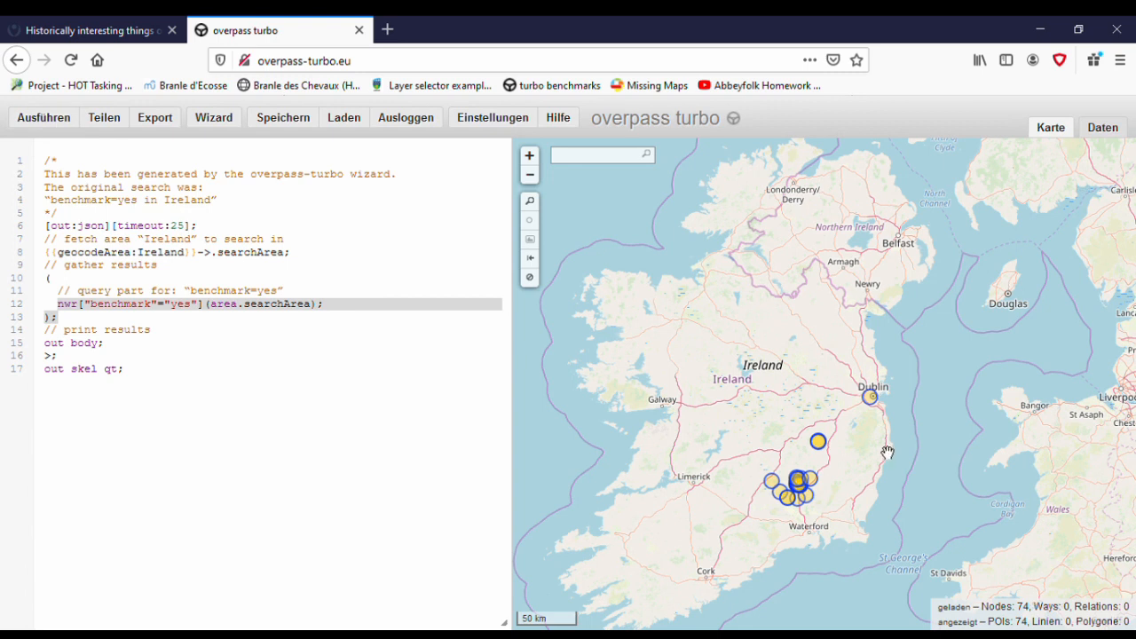
- Inspect the tags of the benchmark node on the stream northeast of Castlewarren
scroll(812, 525, "up", 4)
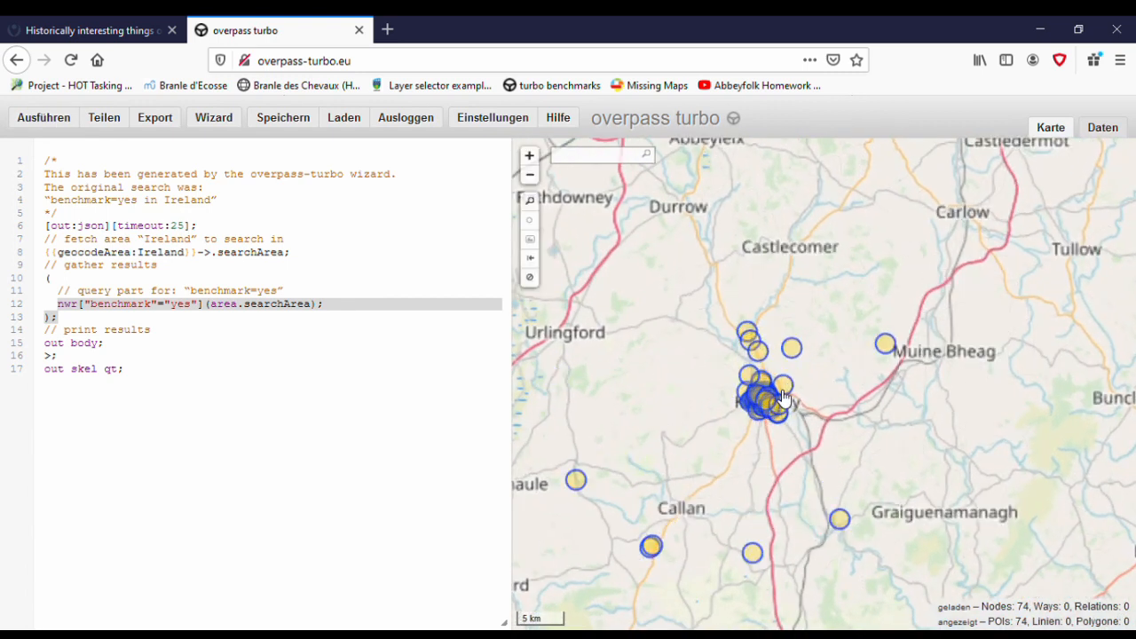
scroll(793, 408, "up", 1)
scroll(942, 323, "up", 3)
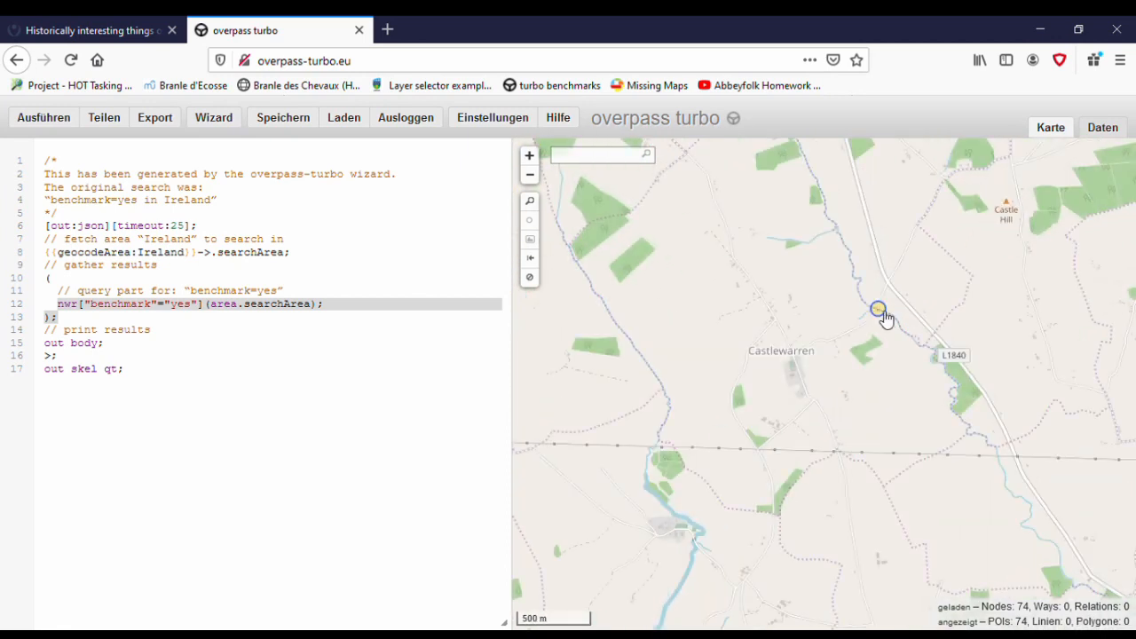
left_click(880, 311)
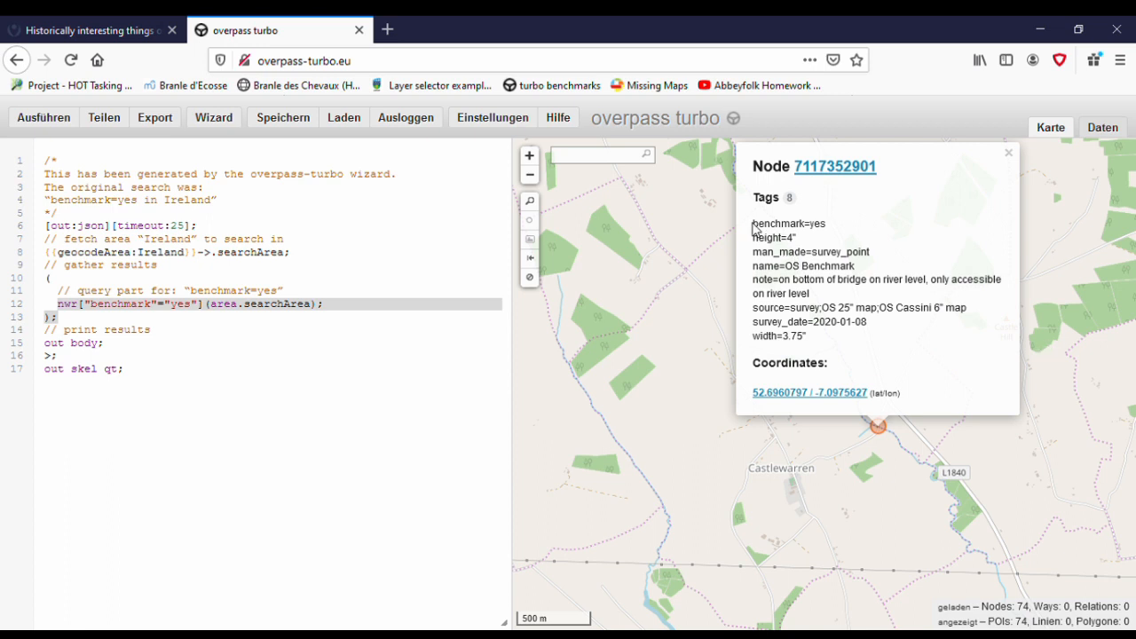
left_click_drag(755, 228, 924, 339)
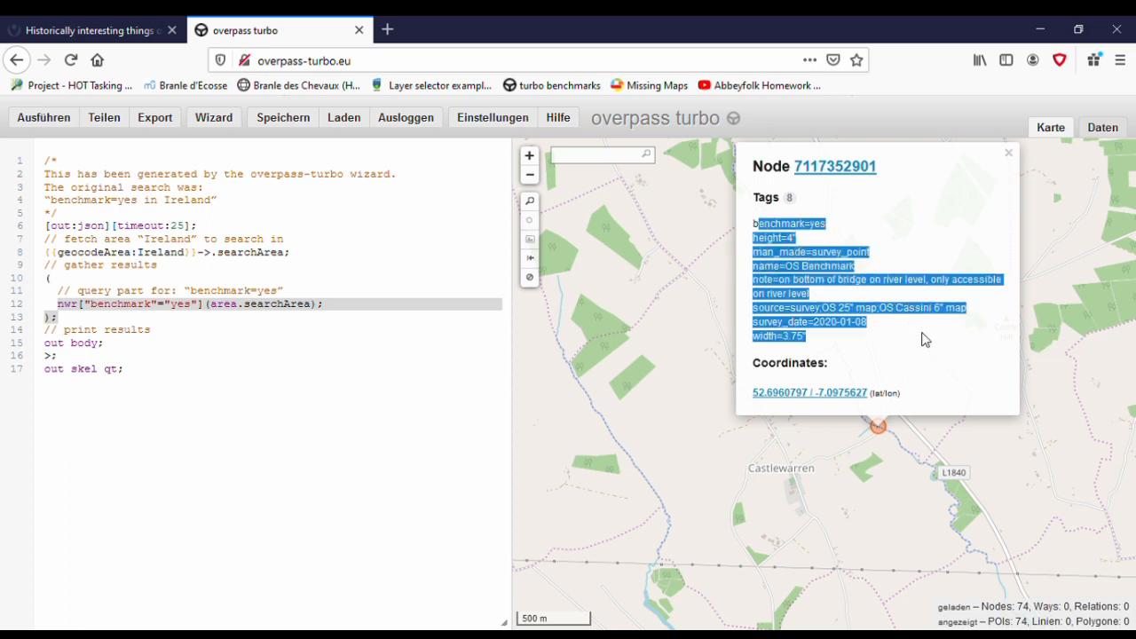
- Close the benchmark node's details and copy the query results to the clipboard as raw OSM data
left_click(944, 346)
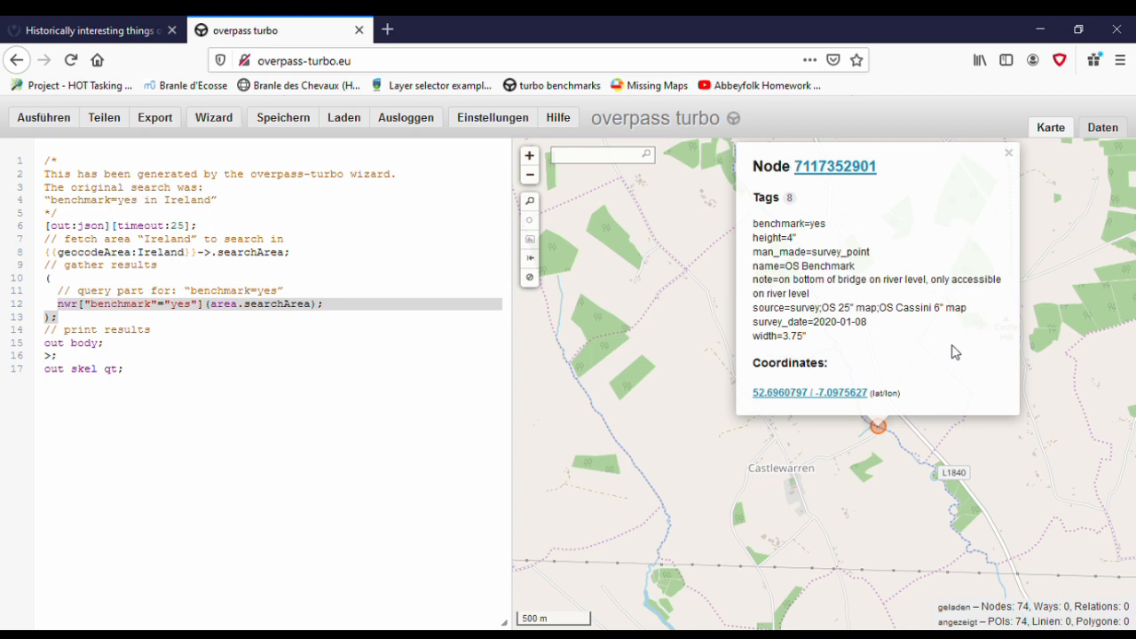
left_click(1010, 155)
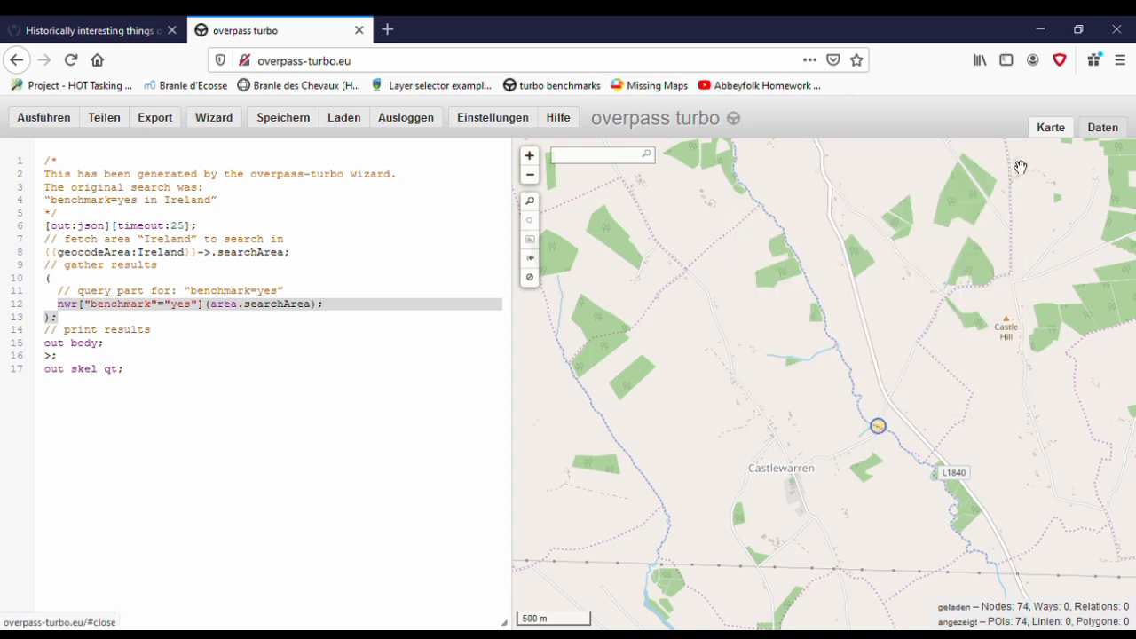
left_click(168, 124)
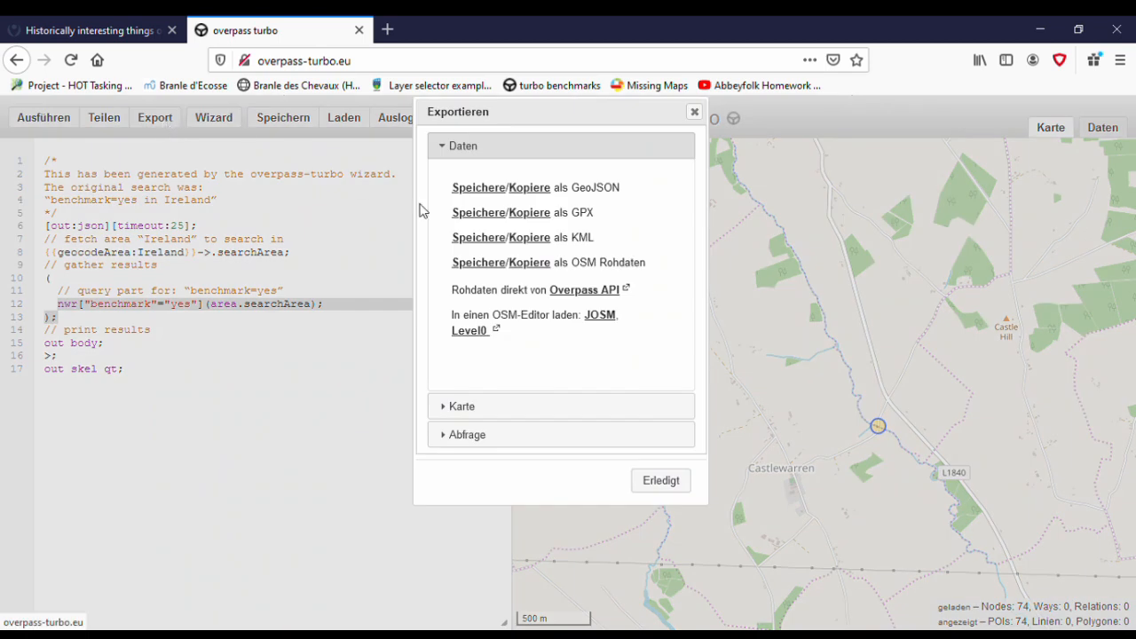
left_click_drag(573, 266, 620, 267)
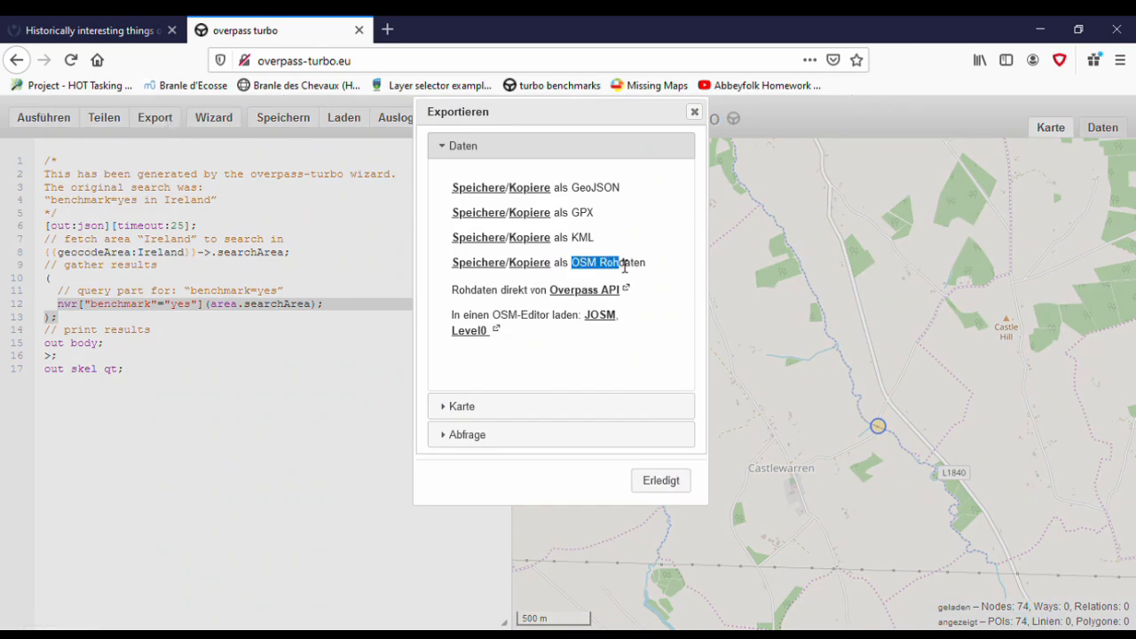
left_click(533, 263)
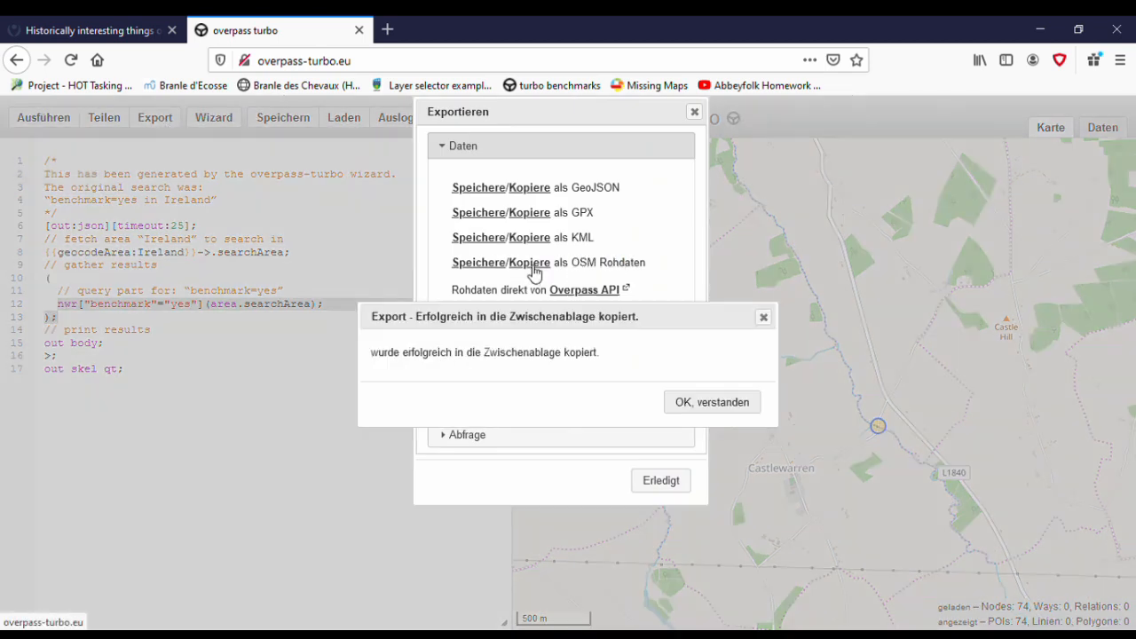
left_click(713, 404)
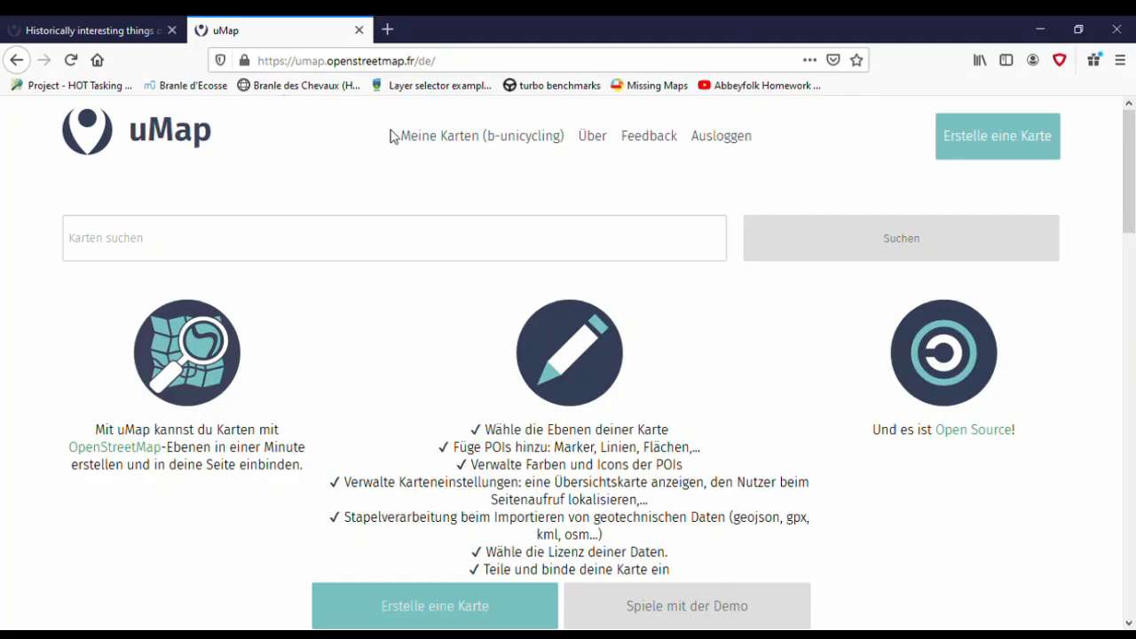
- Switch to uMap at umap.openstreetmap.fr and open the own map "Historically interesting things on OpenStreetMap" for editing
left_click_drag(424, 68, 347, 356)
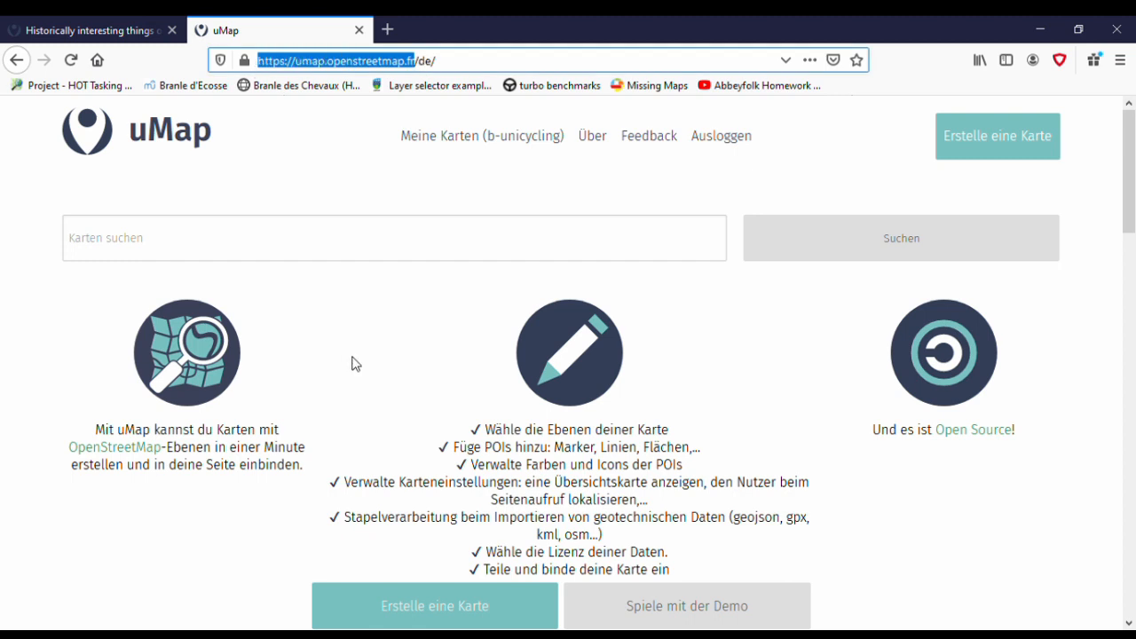
left_click(511, 141)
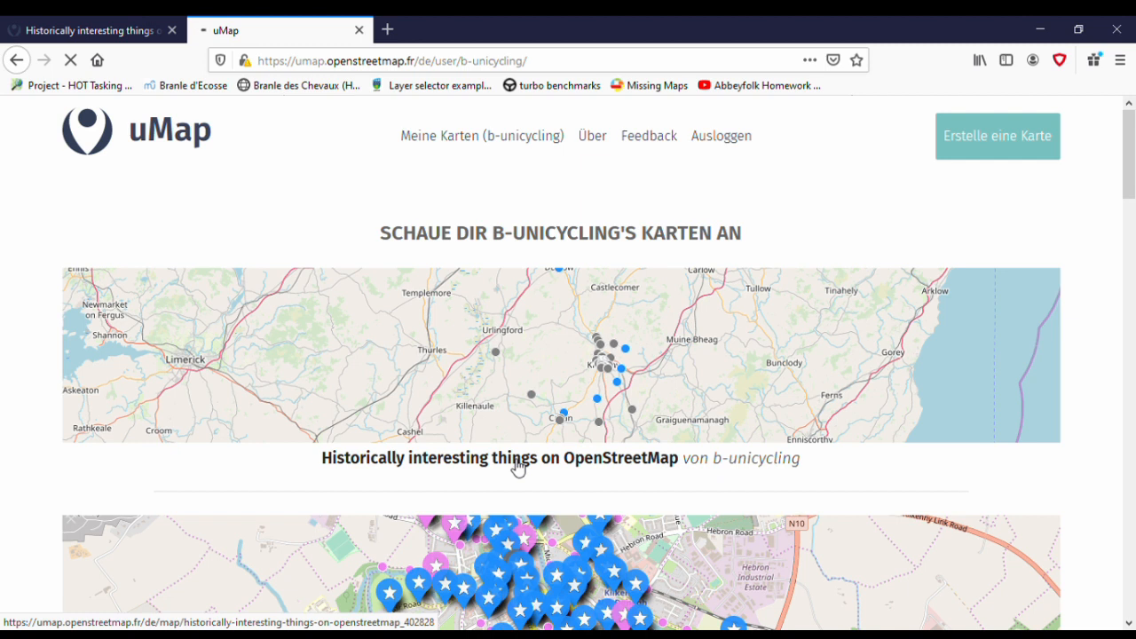
left_click(518, 459)
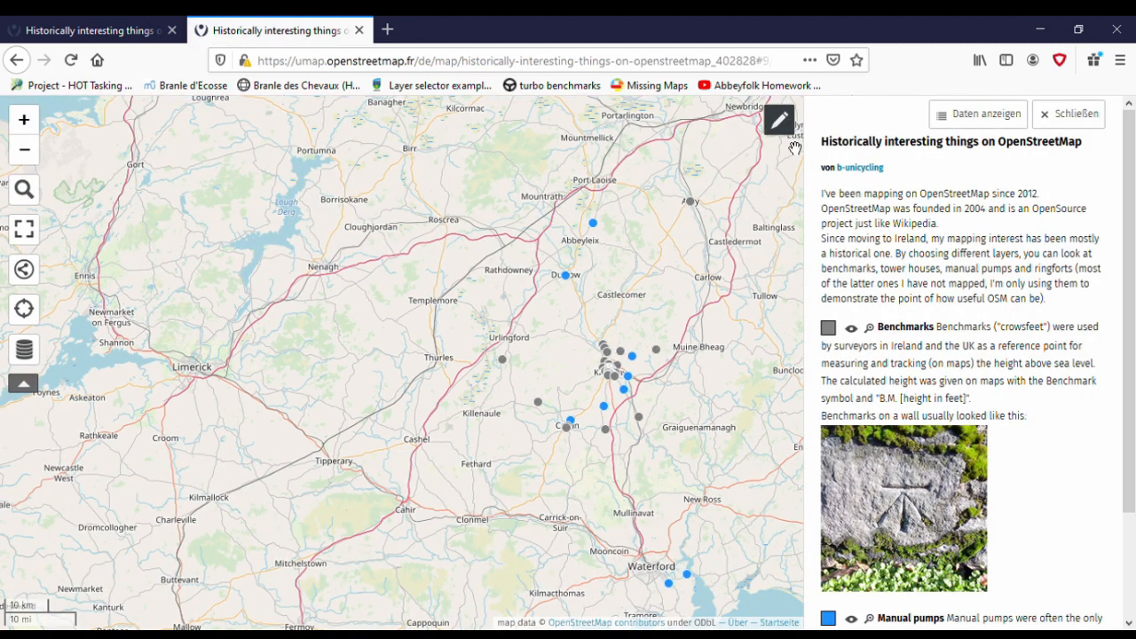
left_click(779, 121)
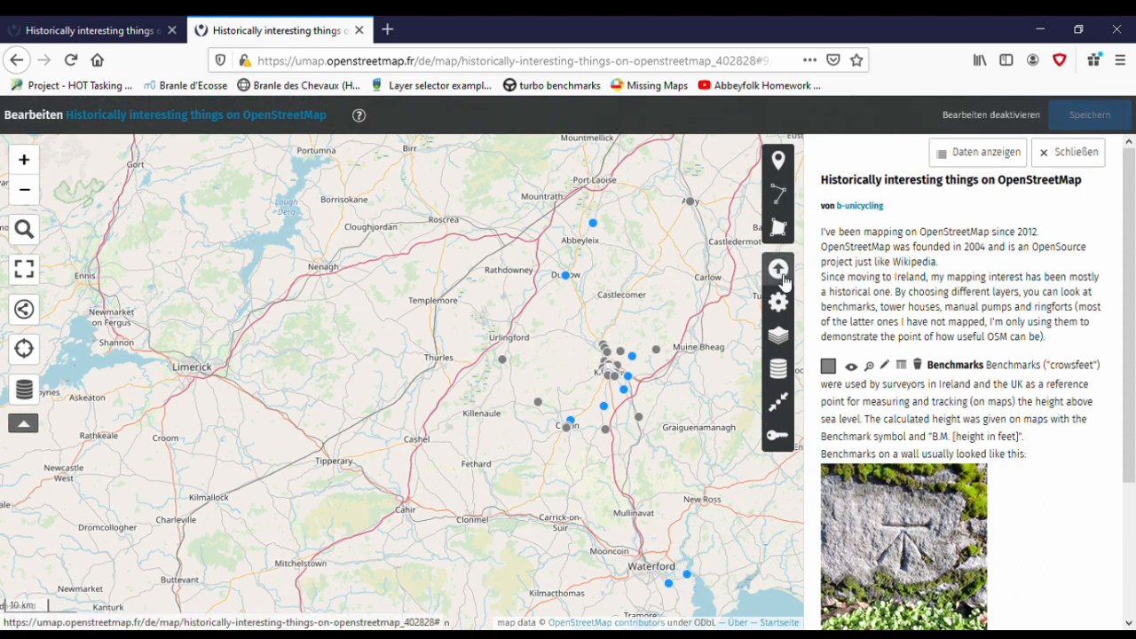
- Import the copied data in osm format into the Benchmarks layer, replacing the layer's existing content
left_click(781, 274)
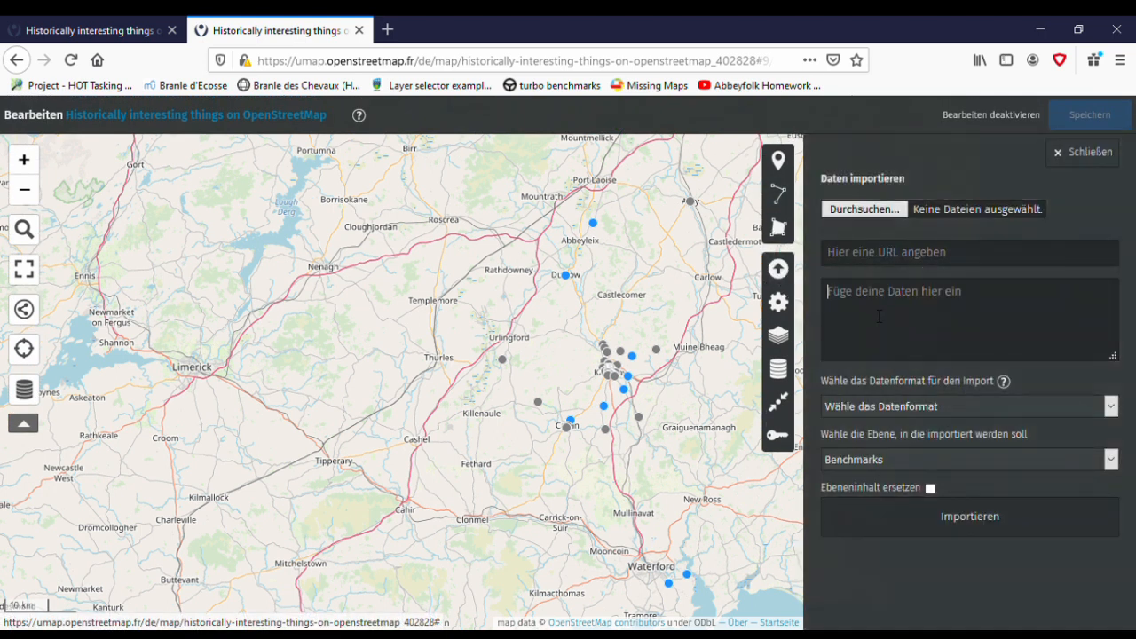
key("ctrl+v")
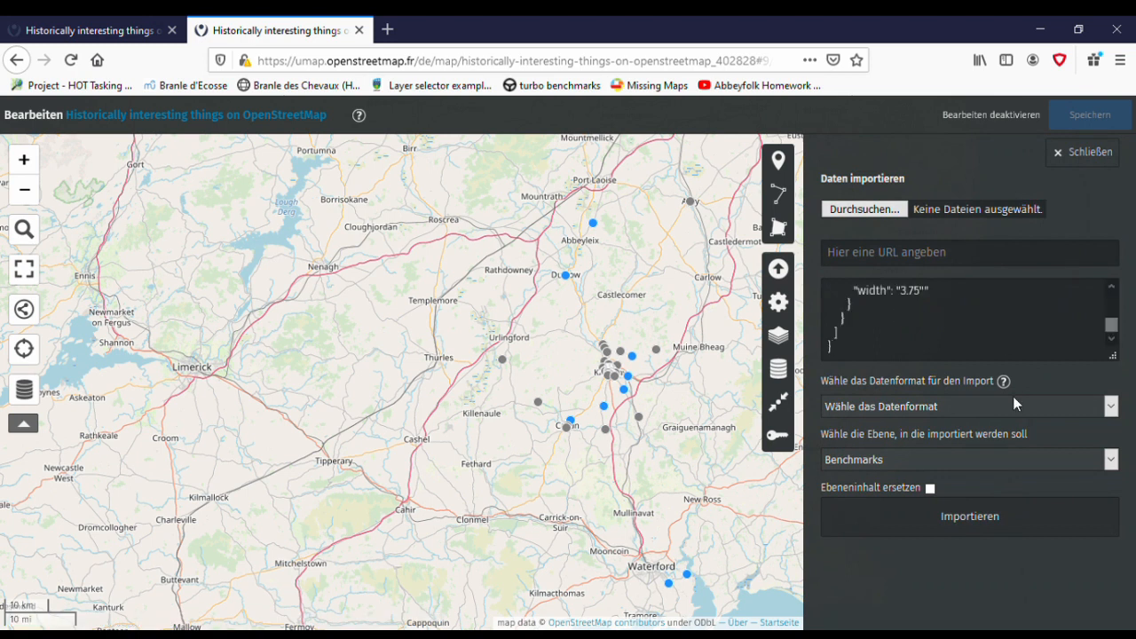
left_click(863, 529)
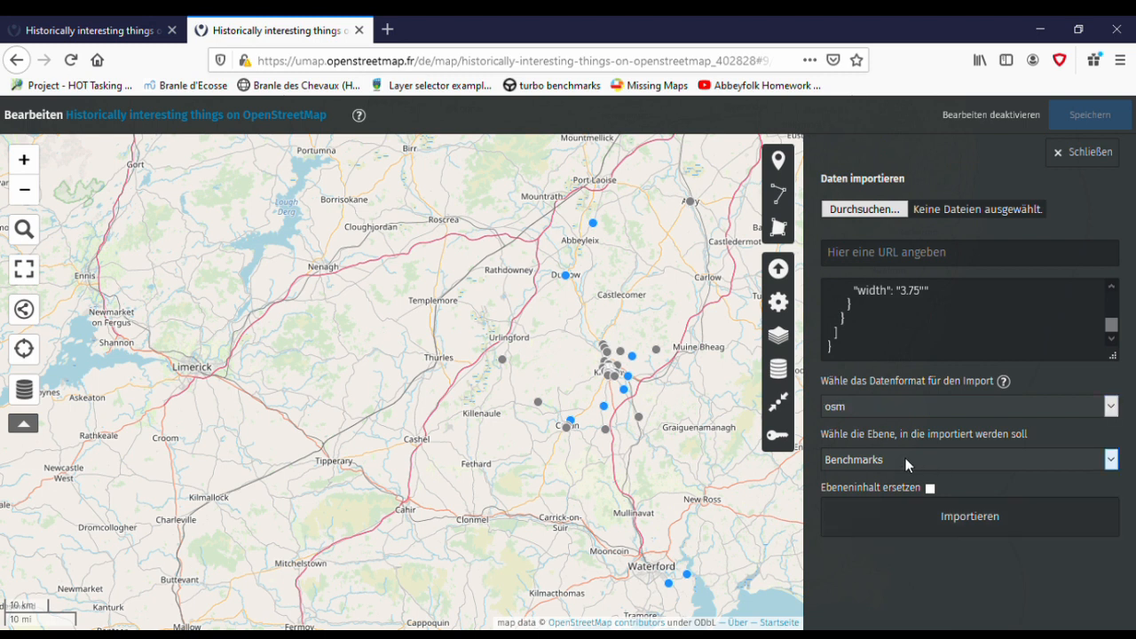
left_click(930, 488)
left_click(975, 531)
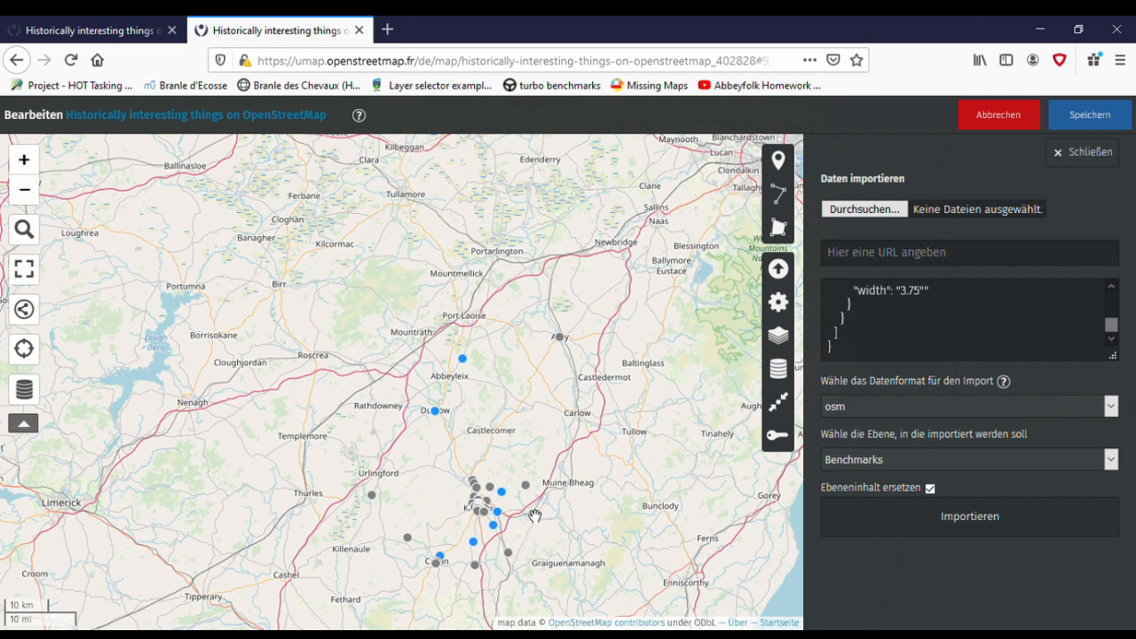
- Check the benchmark near Castlewarren on the map, save the map and leave editing mode
scroll(535, 515, "up", 3)
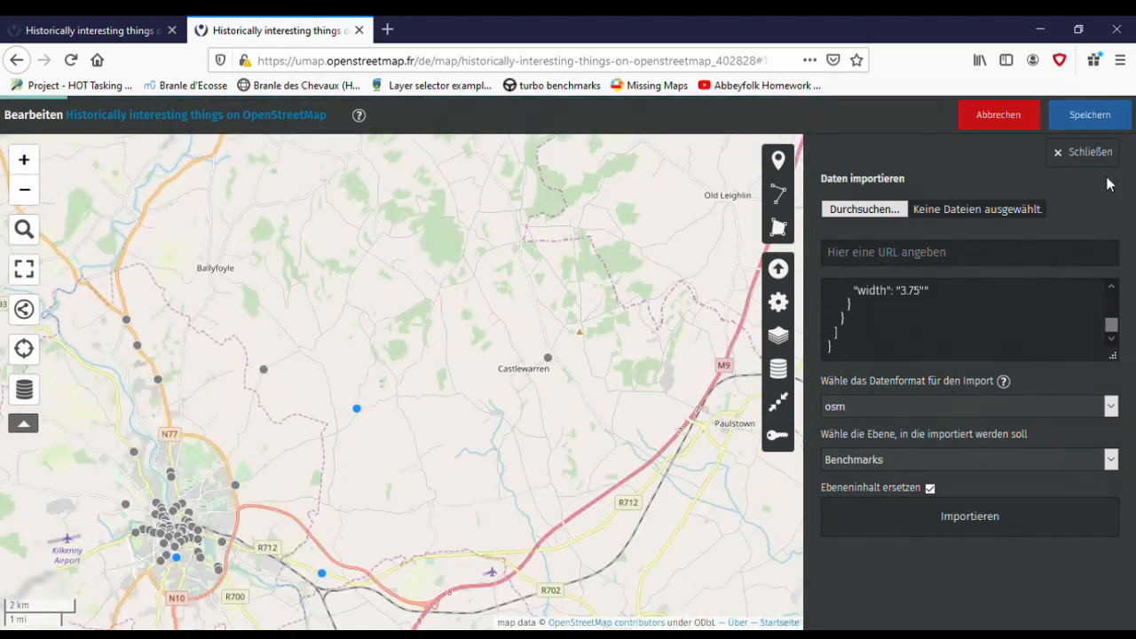
key("ctrl+s")
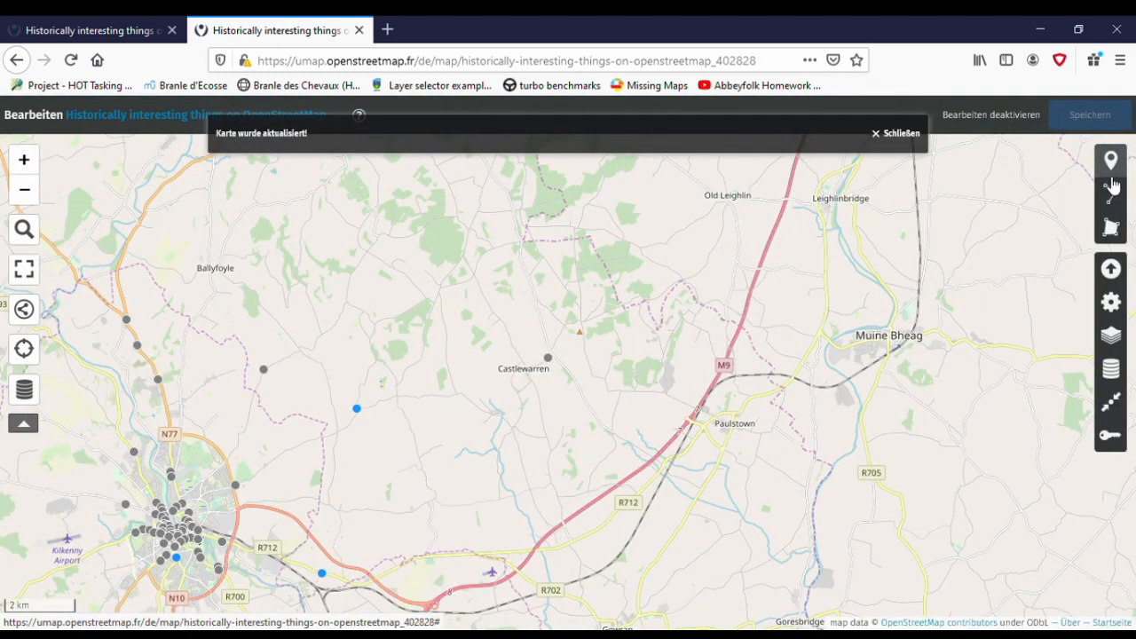
left_click(1027, 115)
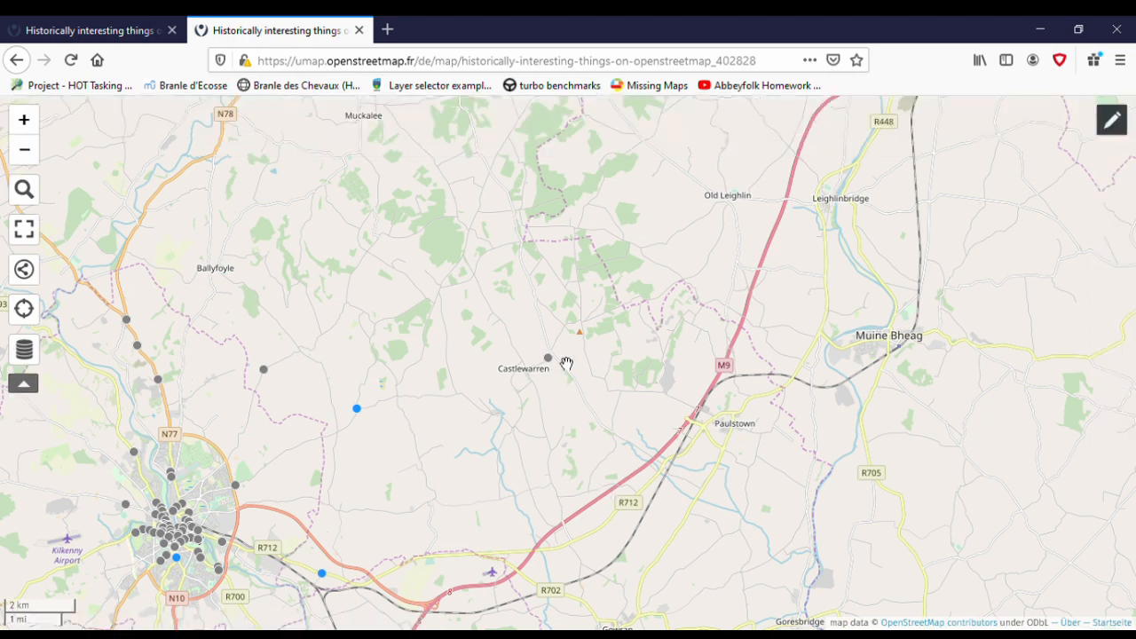
- Reopen the map for editing and review the popup template in the Benchmarks layer's interaction options
scroll(566, 364, "up", 6)
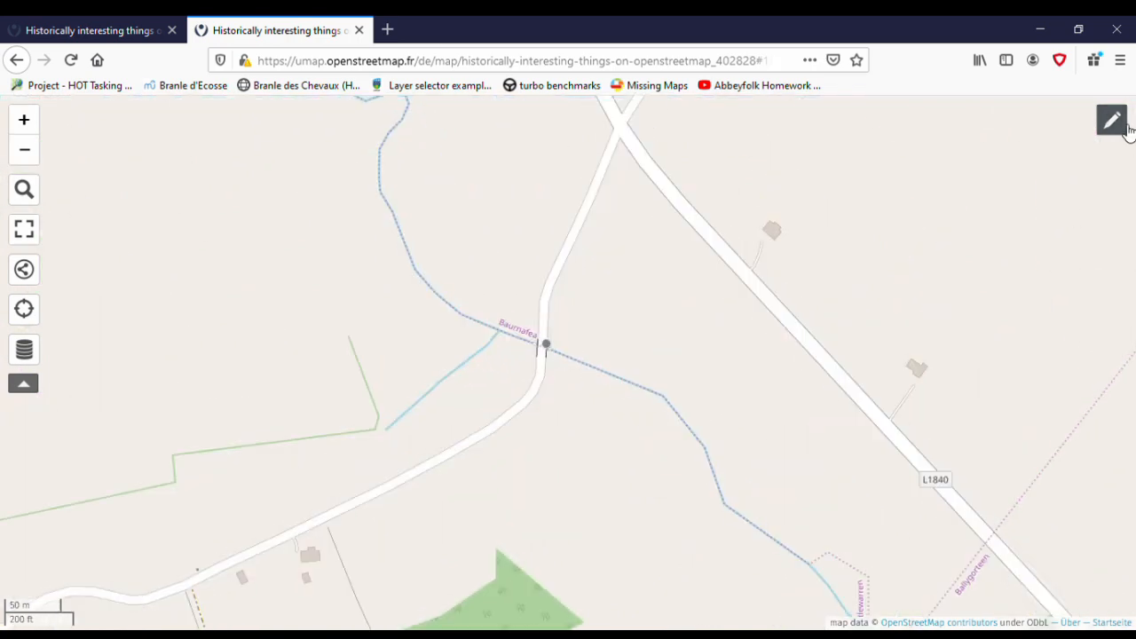
left_click(1113, 121)
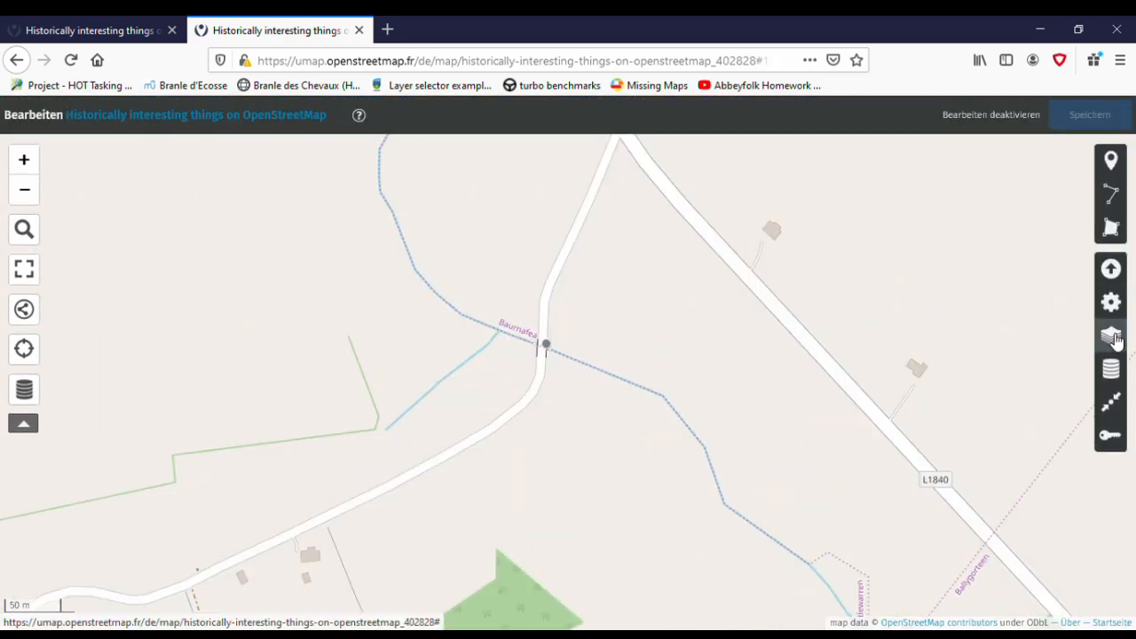
left_click(1111, 333)
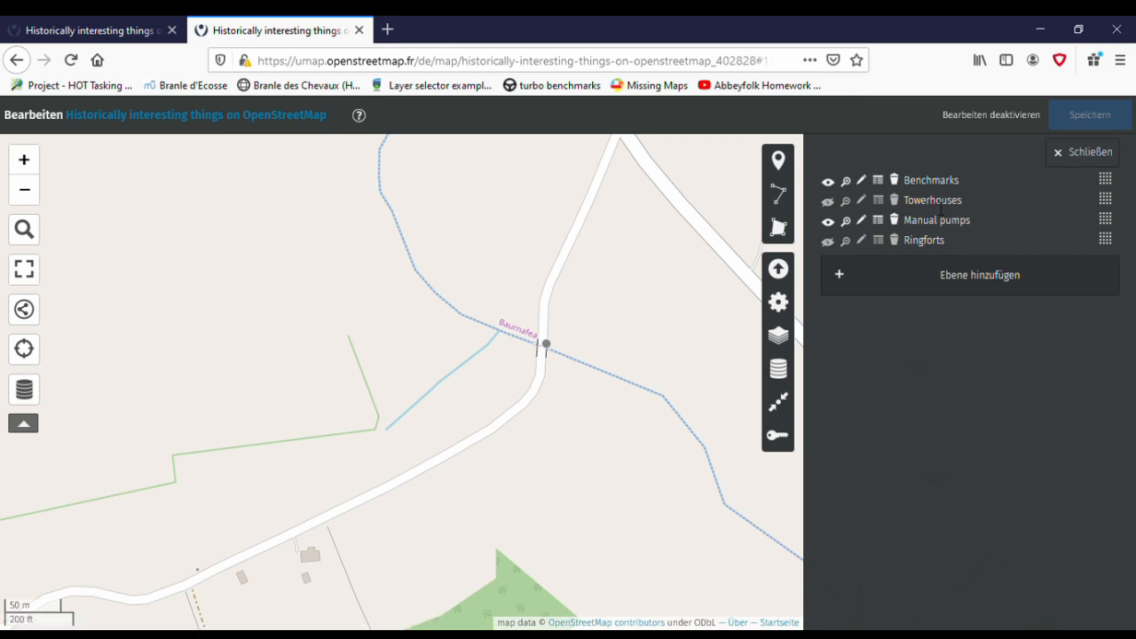
left_click(866, 183)
scroll(1062, 355, "down", 5)
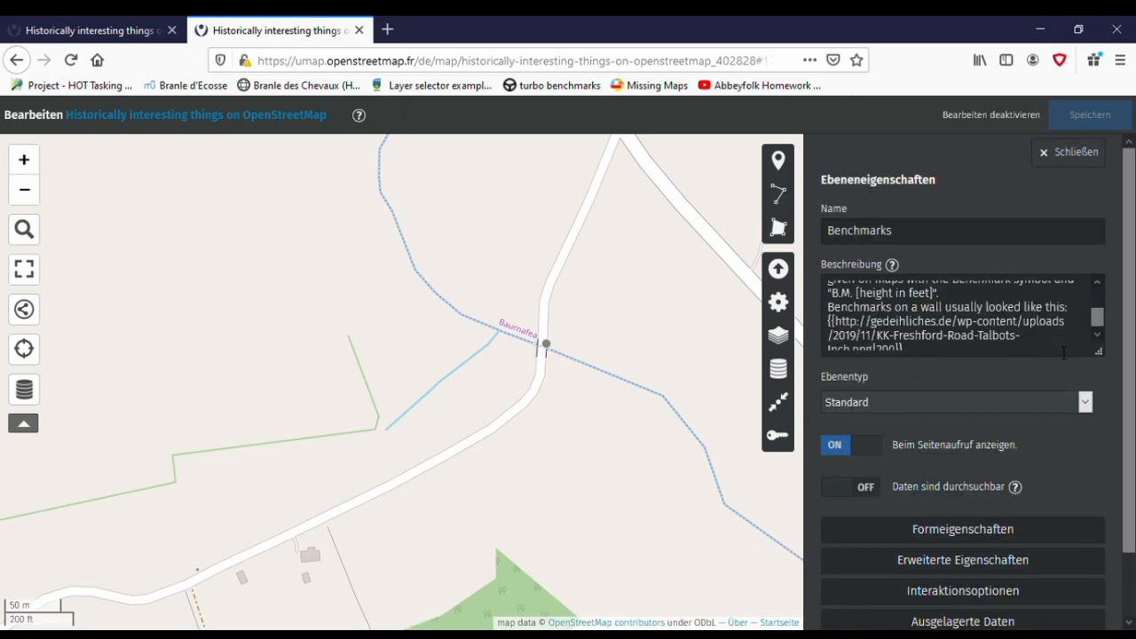
left_click(1077, 520)
scroll(1113, 445, "down", 4)
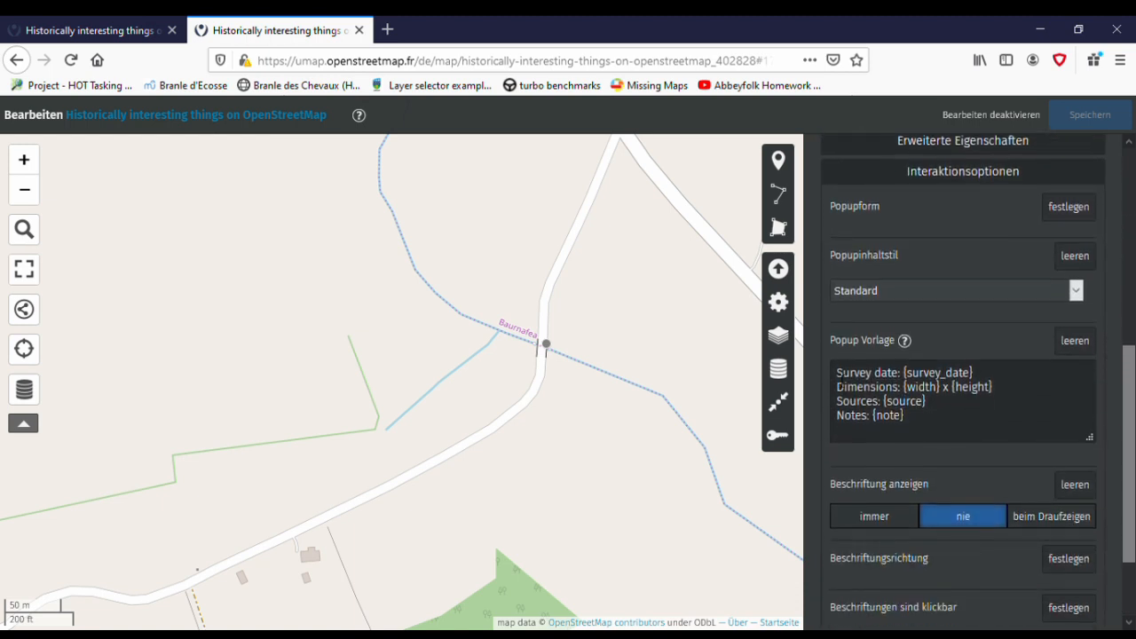
left_click_drag(837, 373, 1033, 429)
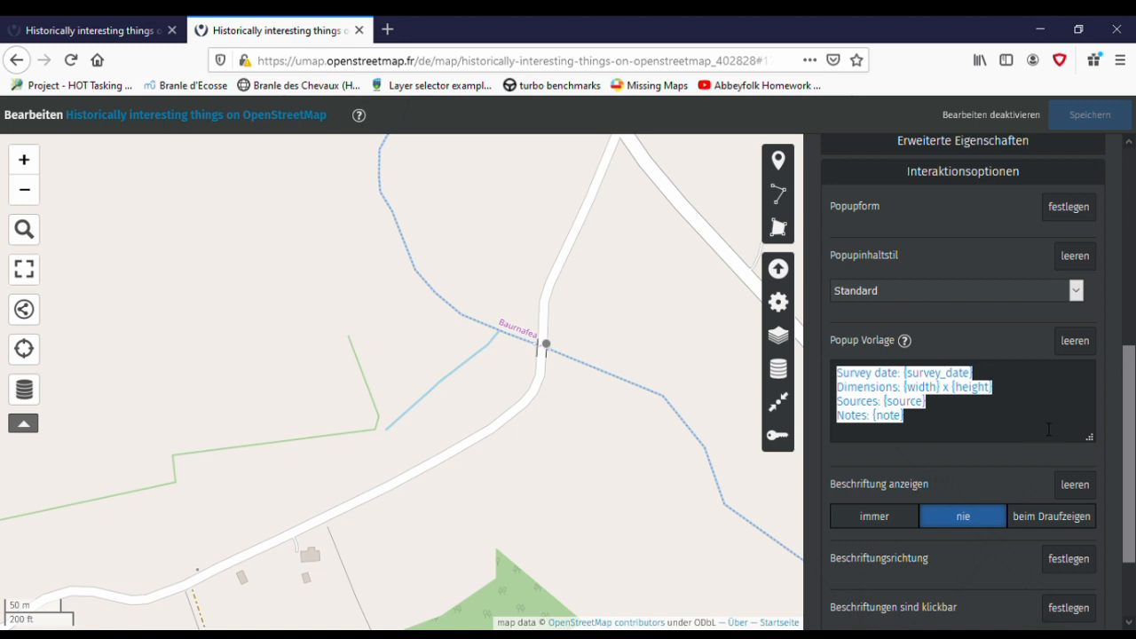
left_click(1048, 429)
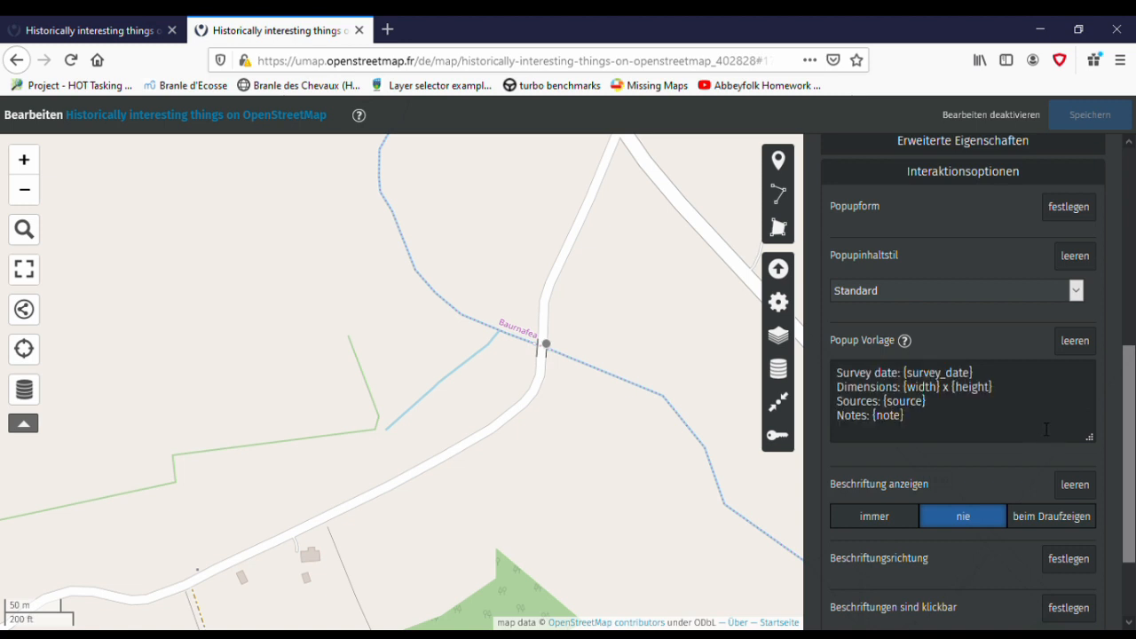
- Examine the Benchmarks layer's data table across all its tag columns and close the table
left_click(779, 369)
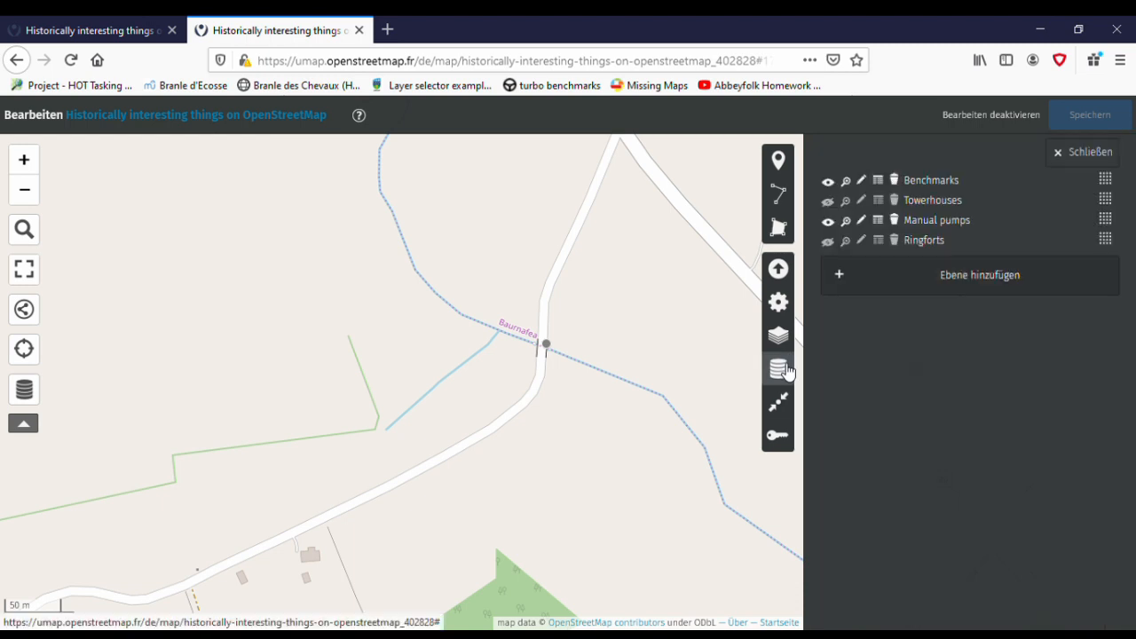
left_click(885, 184)
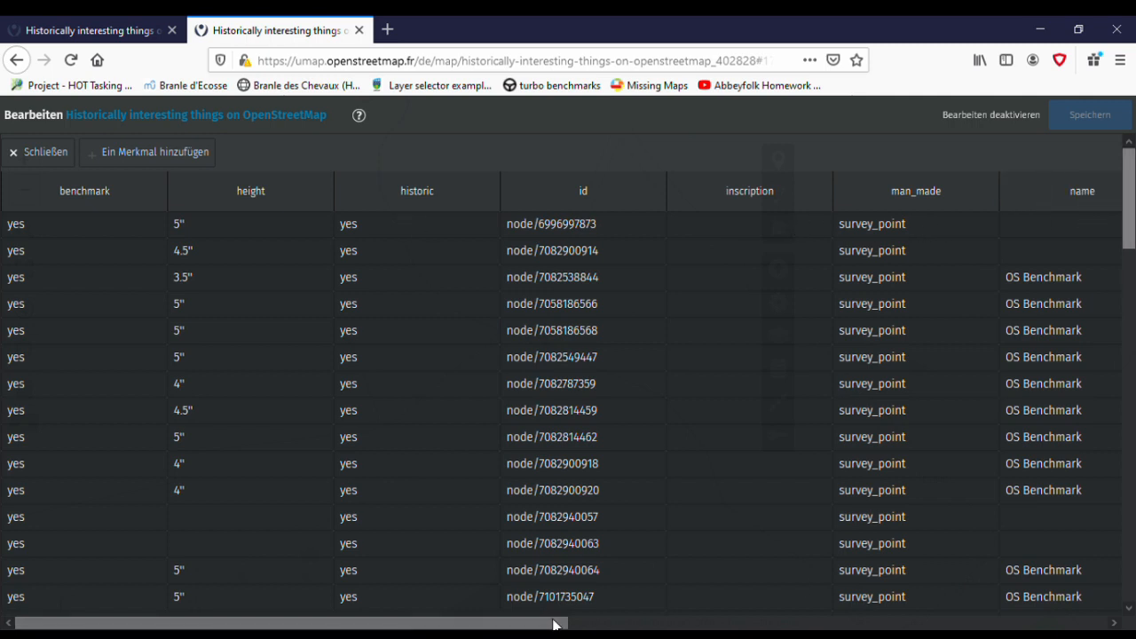
left_click_drag(554, 626, 1096, 627)
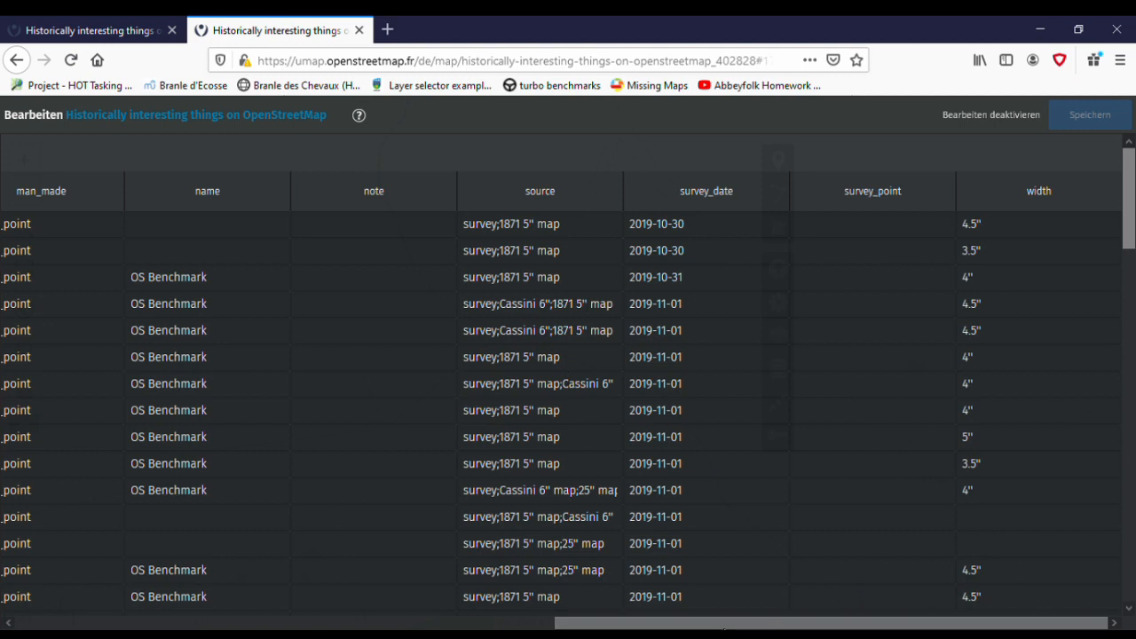
left_click_drag(737, 627, 188, 589)
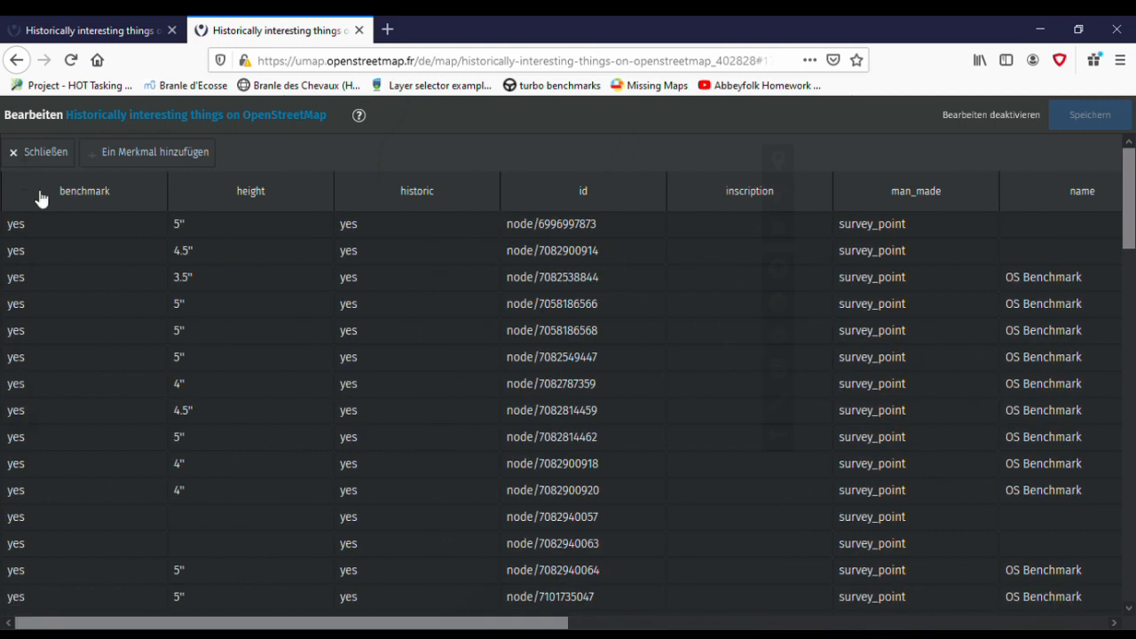
left_click(52, 157)
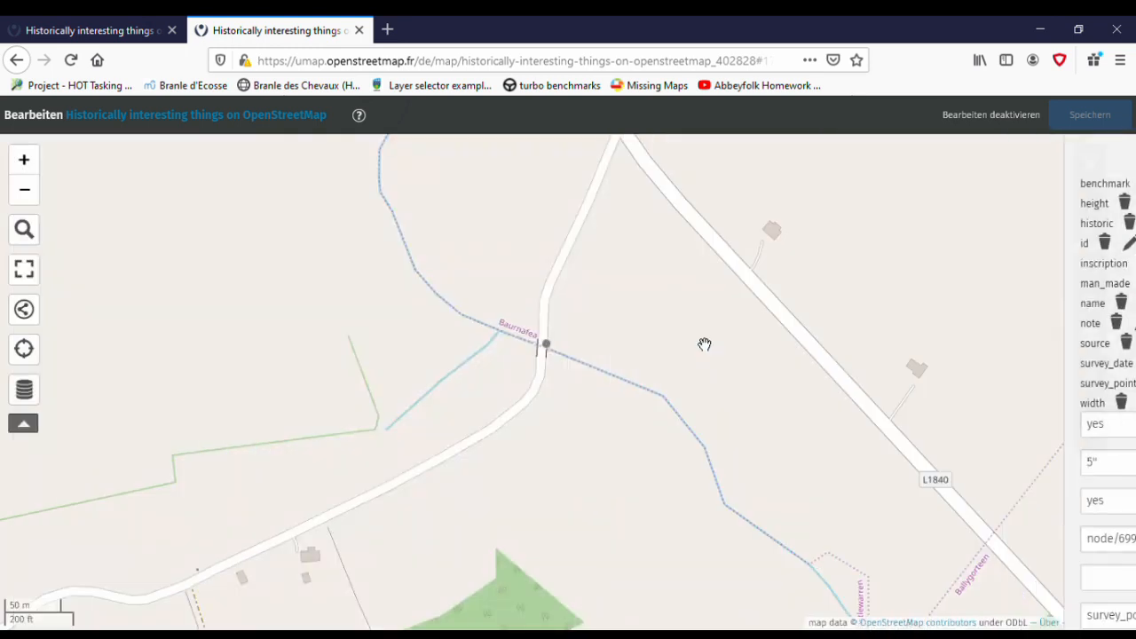
- Leave editing mode and read the popup of the benchmark at the bridge near Castlewarren
left_click(547, 346)
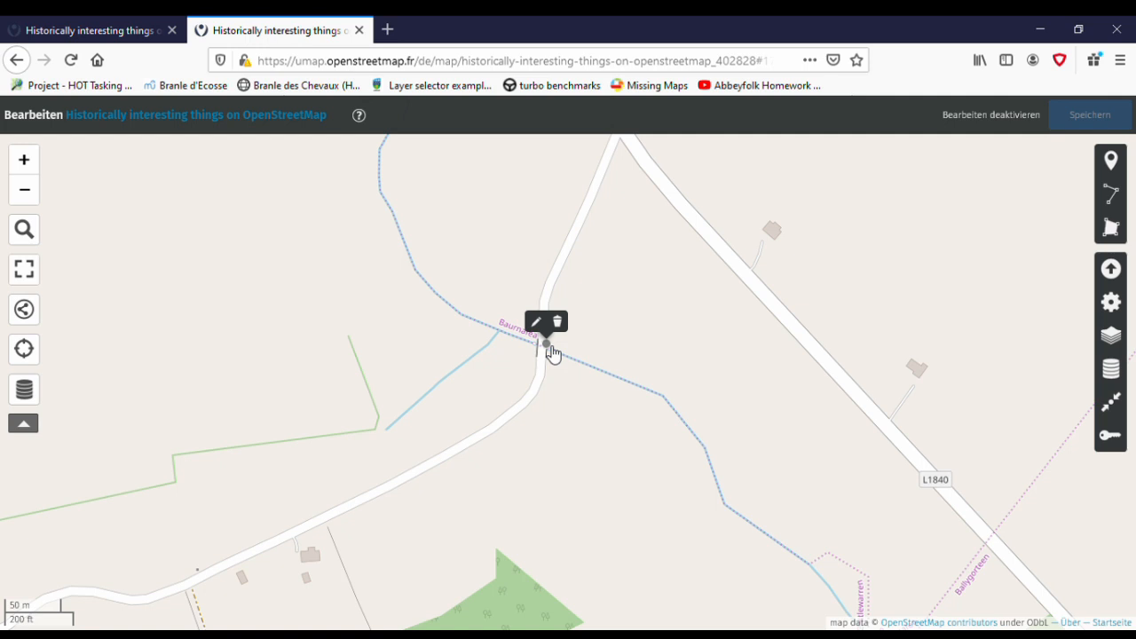
left_click(1006, 108)
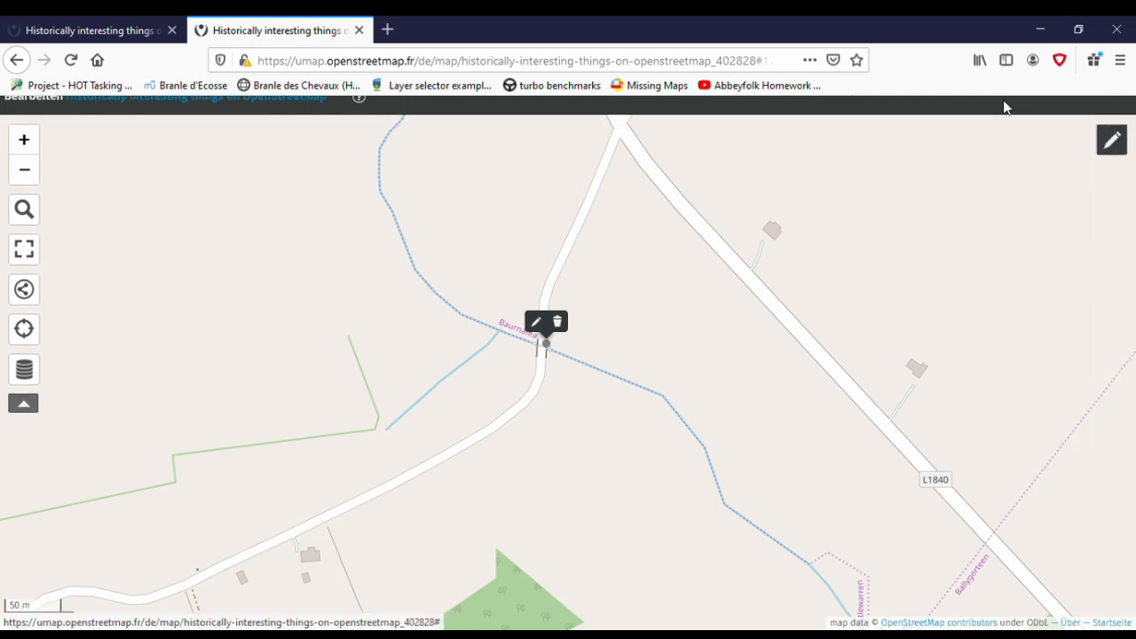
left_click(577, 385)
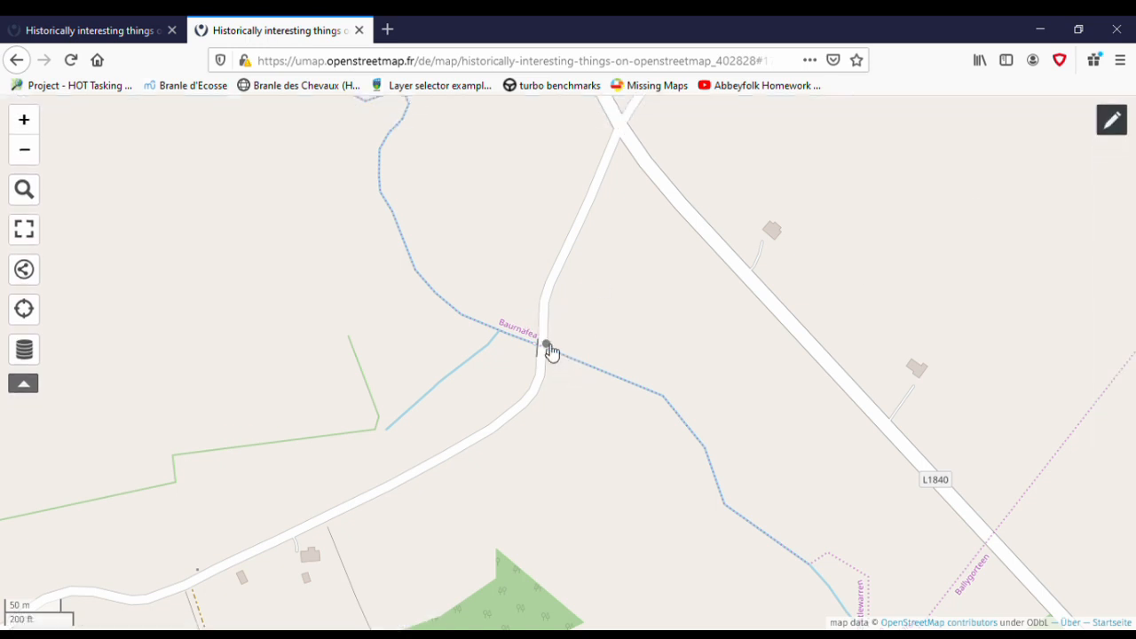
left_click(546, 345)
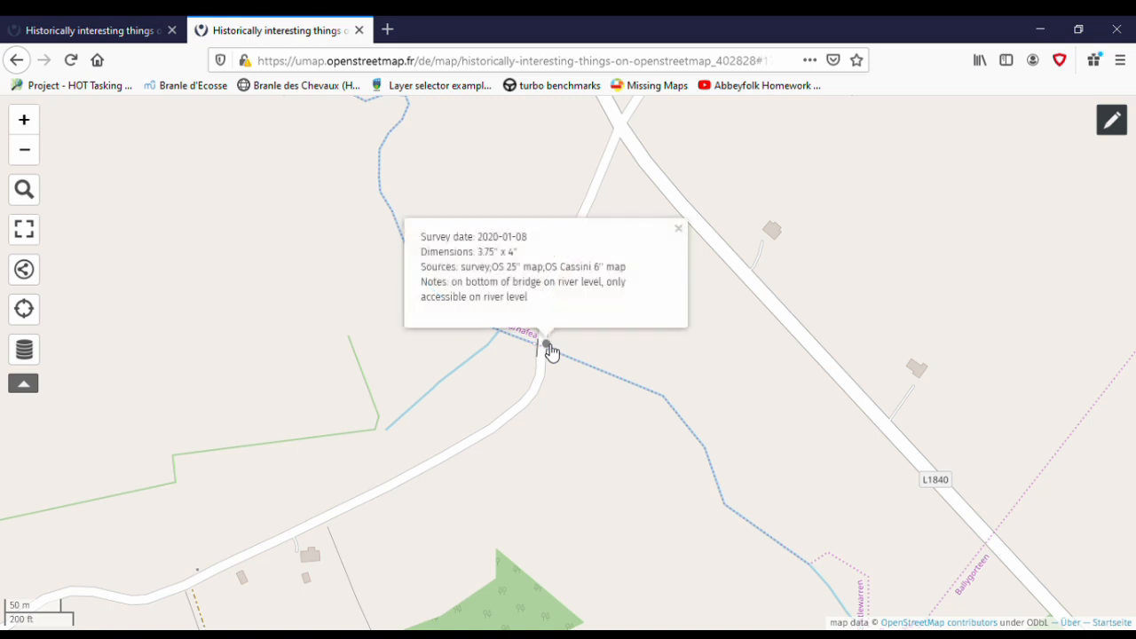
left_click_drag(434, 245, 635, 297)
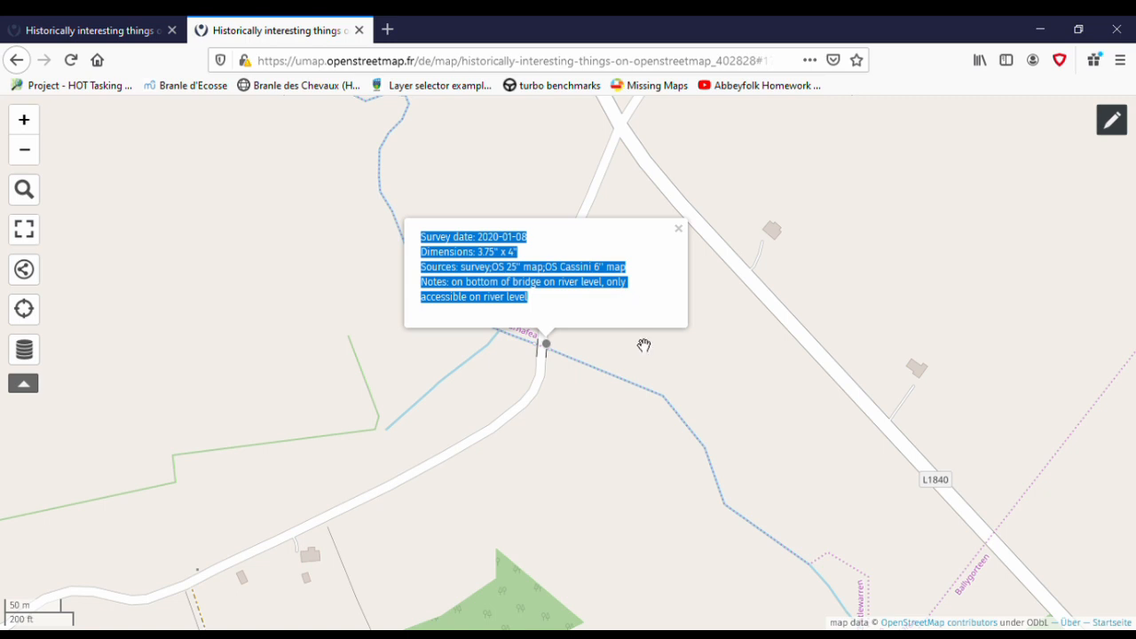
left_click(602, 323)
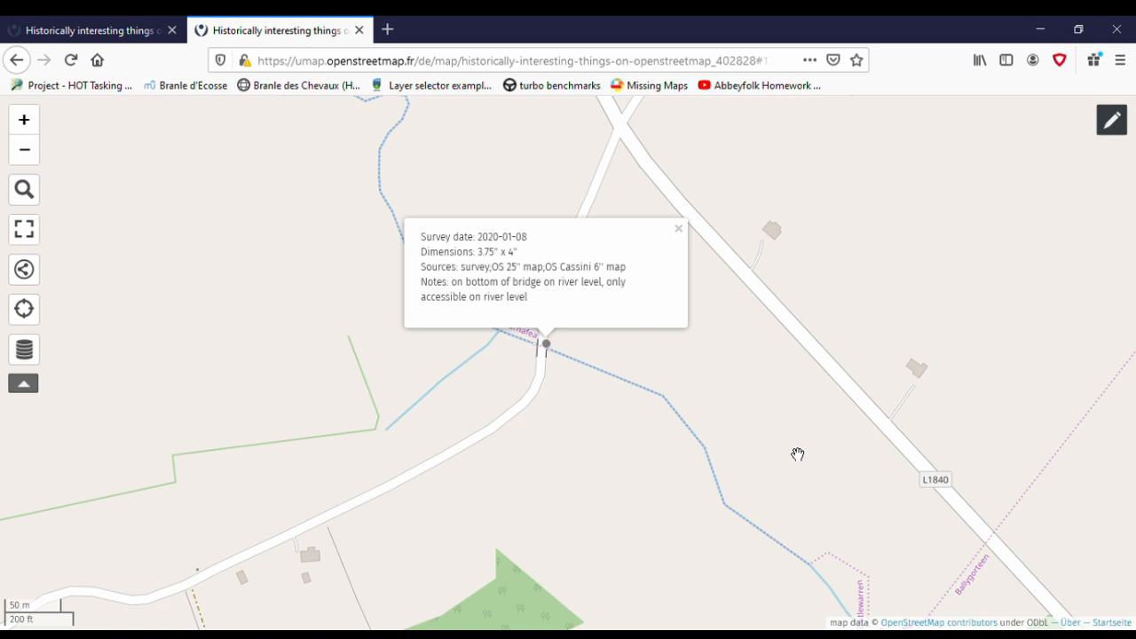
- Close the Castlewarren benchmark's popup and read the popups of three other benchmarks in and around Kilkenny
left_click(765, 388)
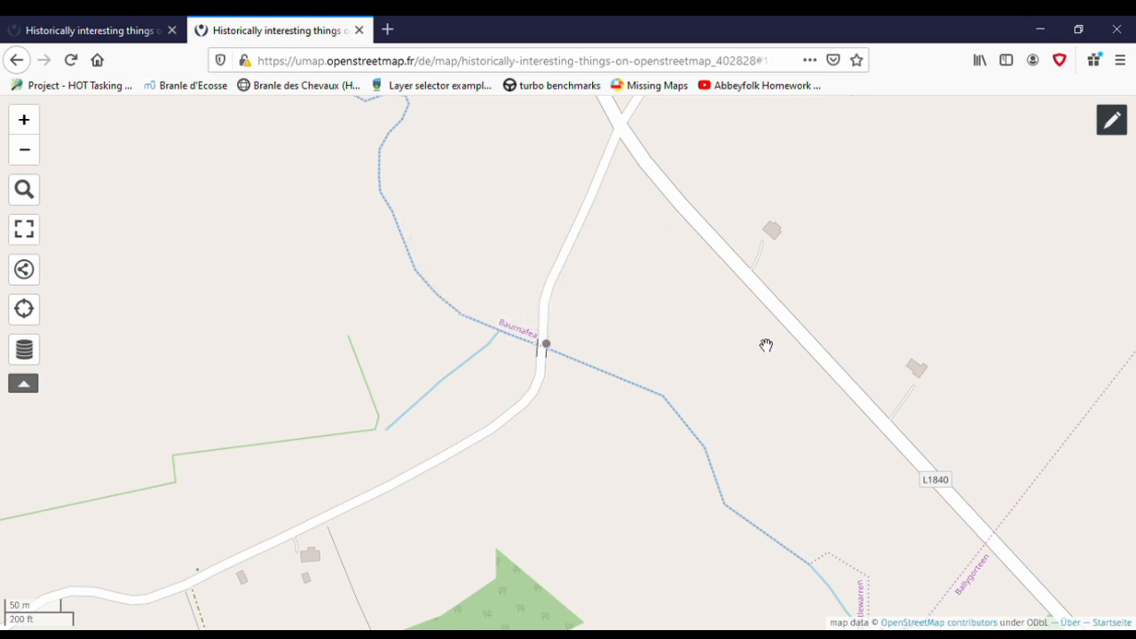
scroll(816, 287, "down", 3)
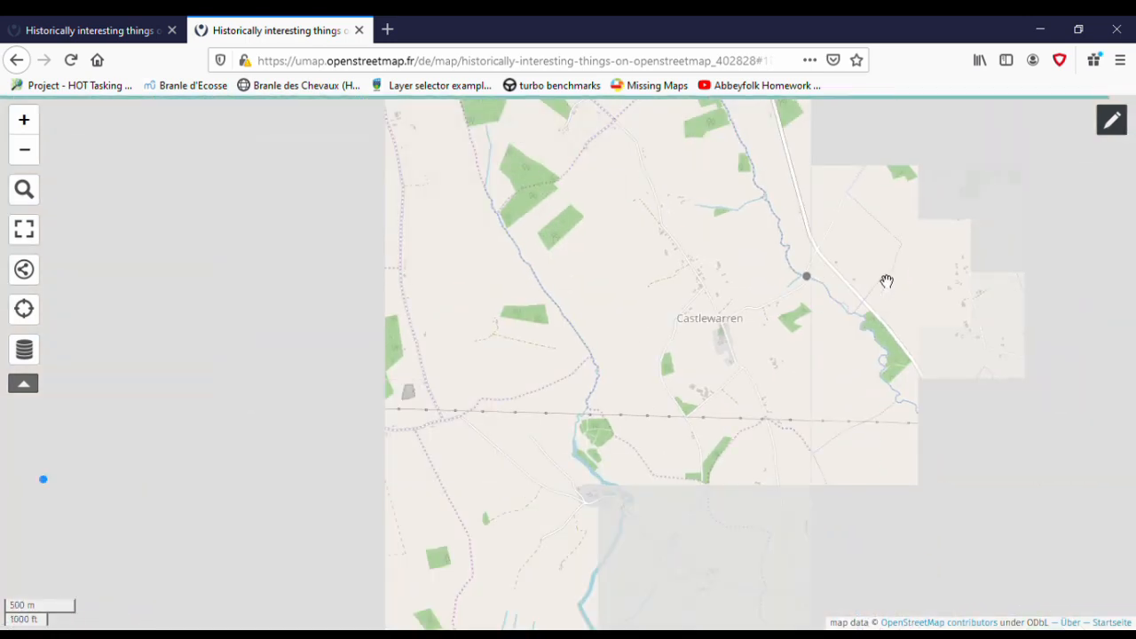
scroll(887, 281, "down", 1)
scroll(887, 281, "down", 1)
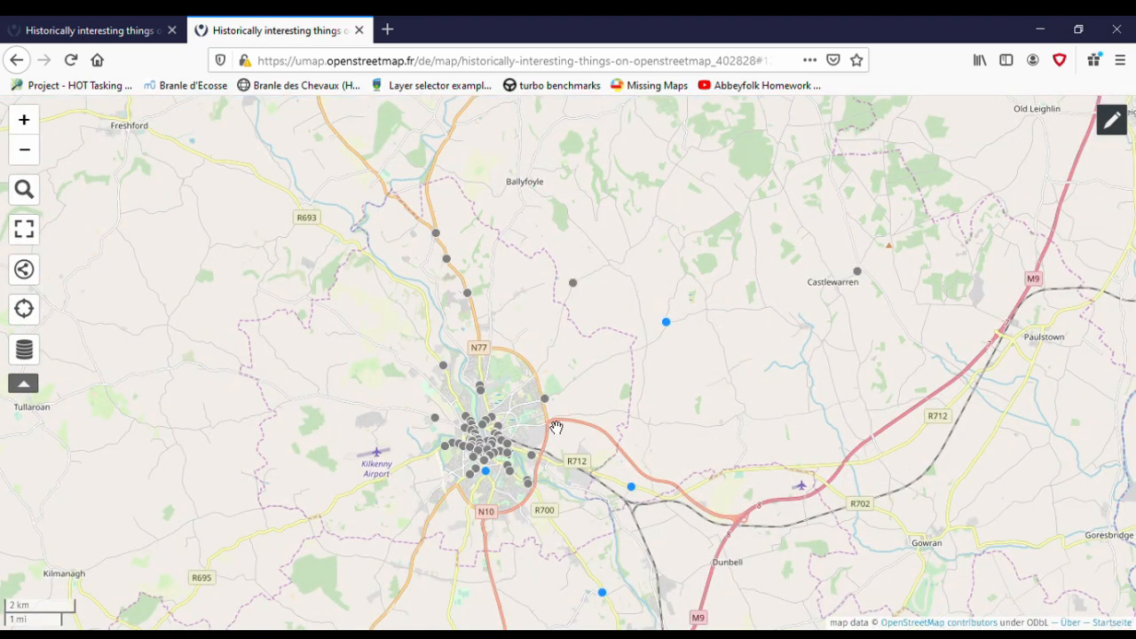
scroll(557, 427, "up", 2)
left_click(548, 349)
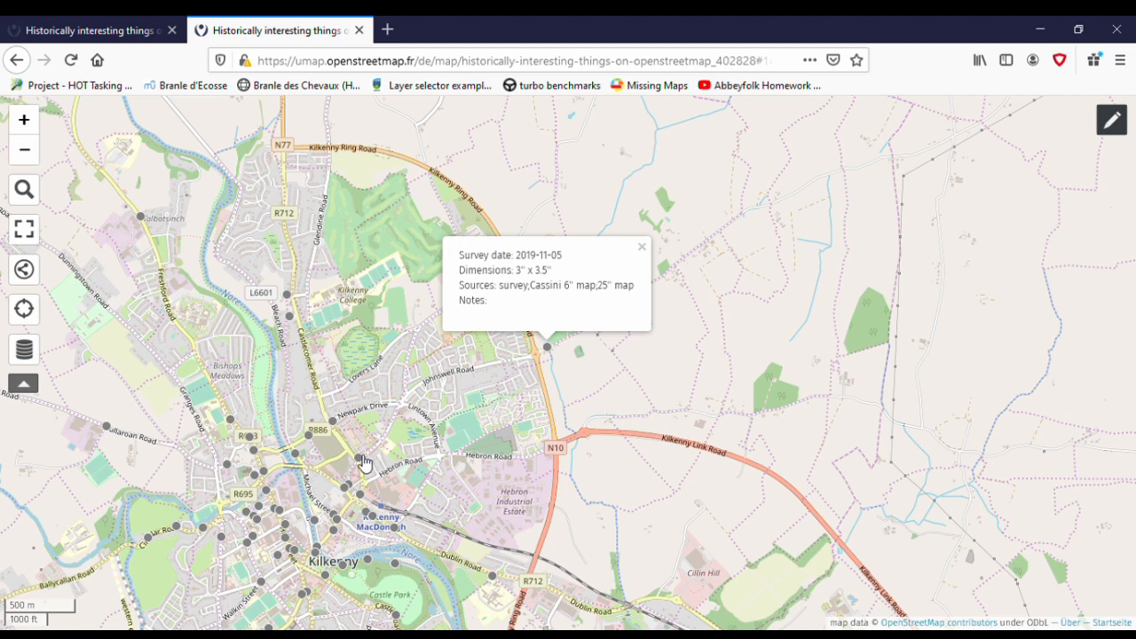
left_click(361, 458)
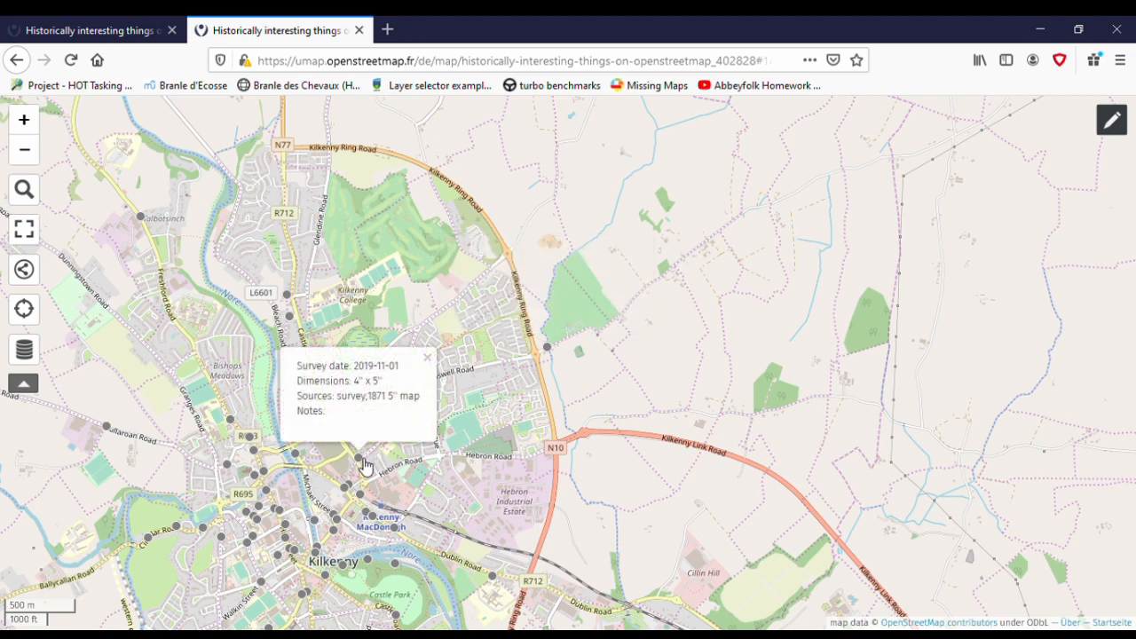
left_click(233, 472)
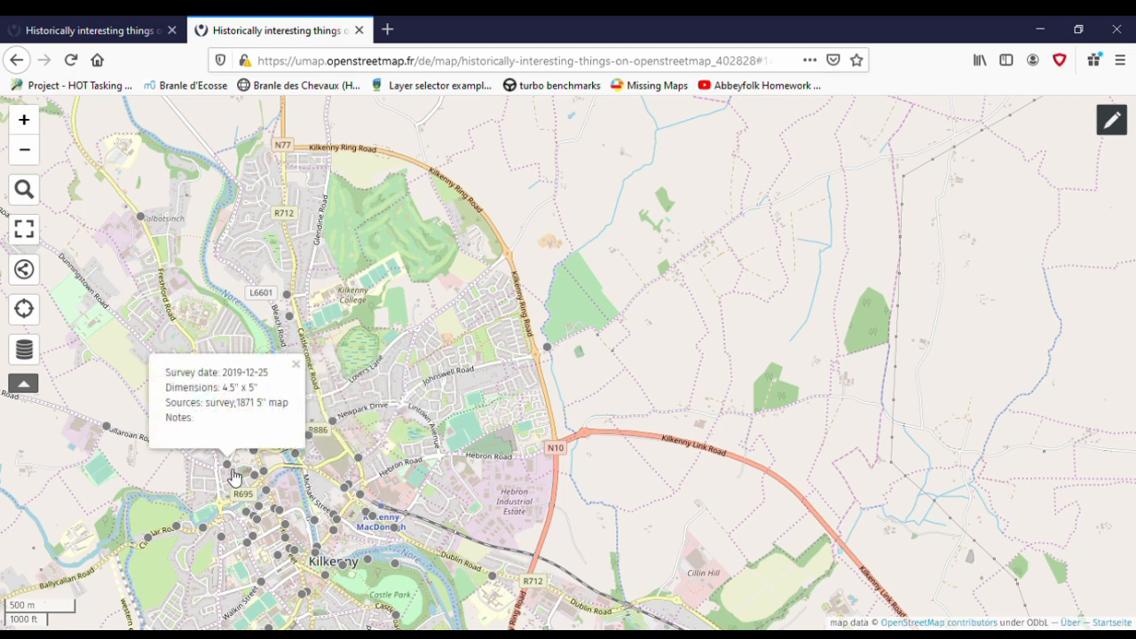